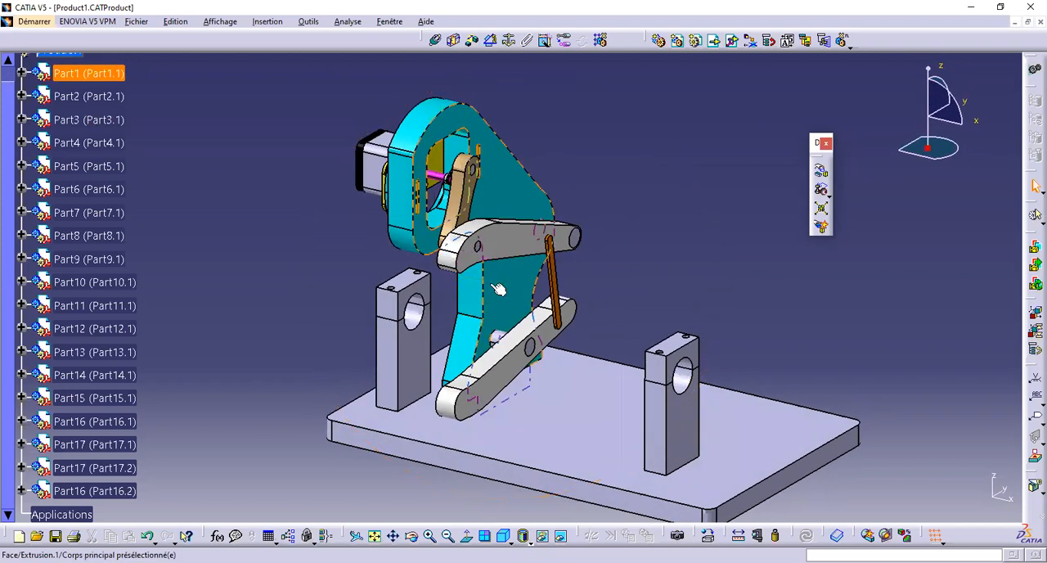
Pull the motor parts, both bearing supports, the curved lever, the lower link and the orange link apart along the X axis
middle_click_drag(613, 252, 637, 220)
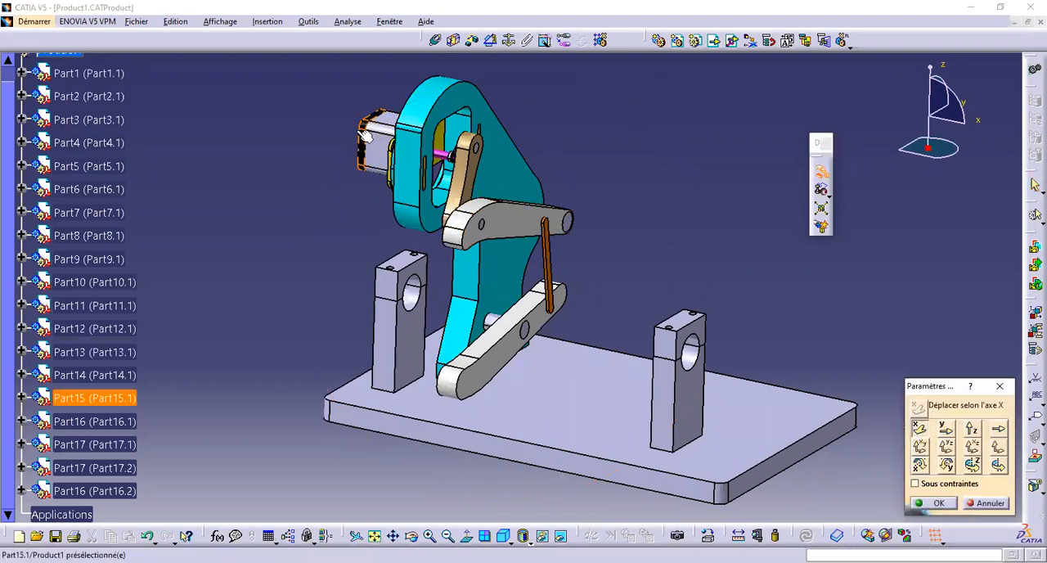
left_click_drag(364, 135, 288, 121)
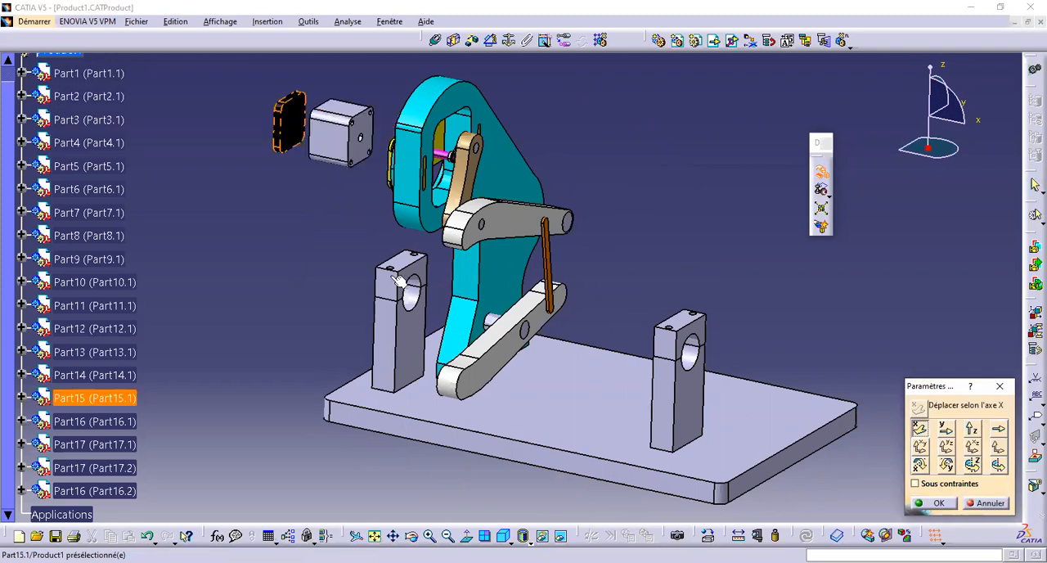
left_click_drag(401, 279, 334, 270)
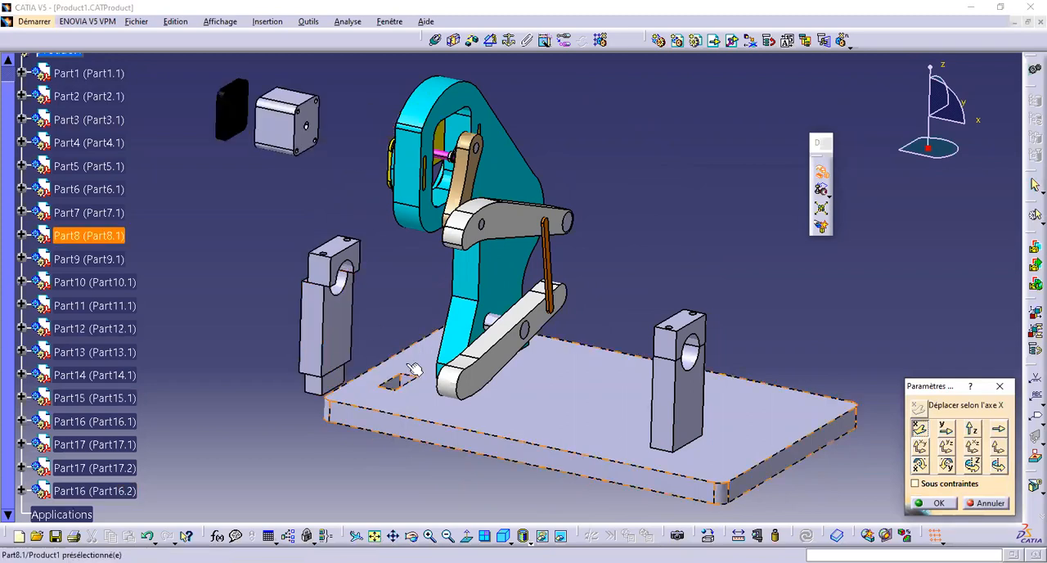
left_click_drag(678, 394, 679, 249)
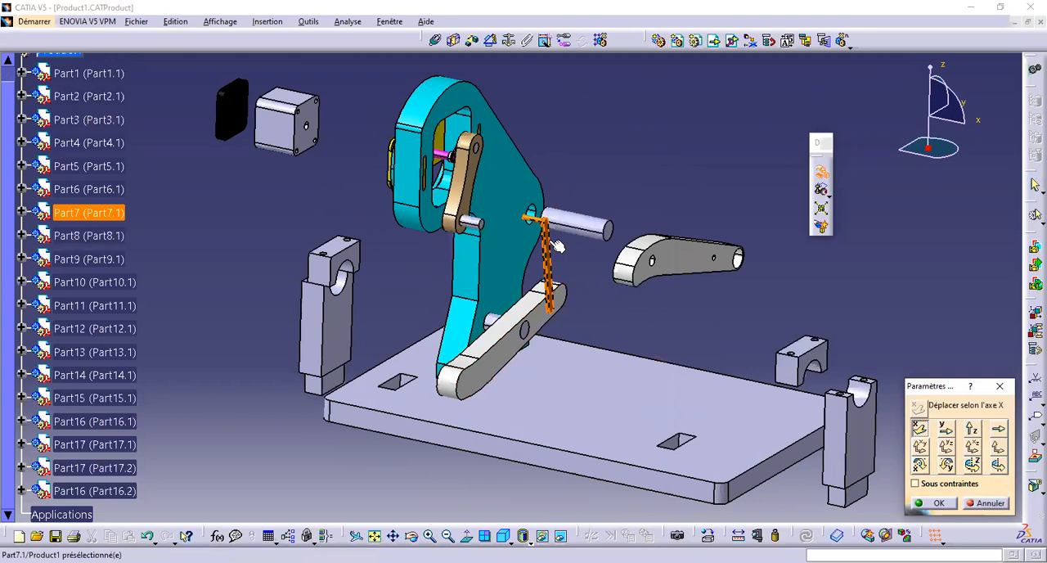
left_click_drag(557, 245, 611, 255)
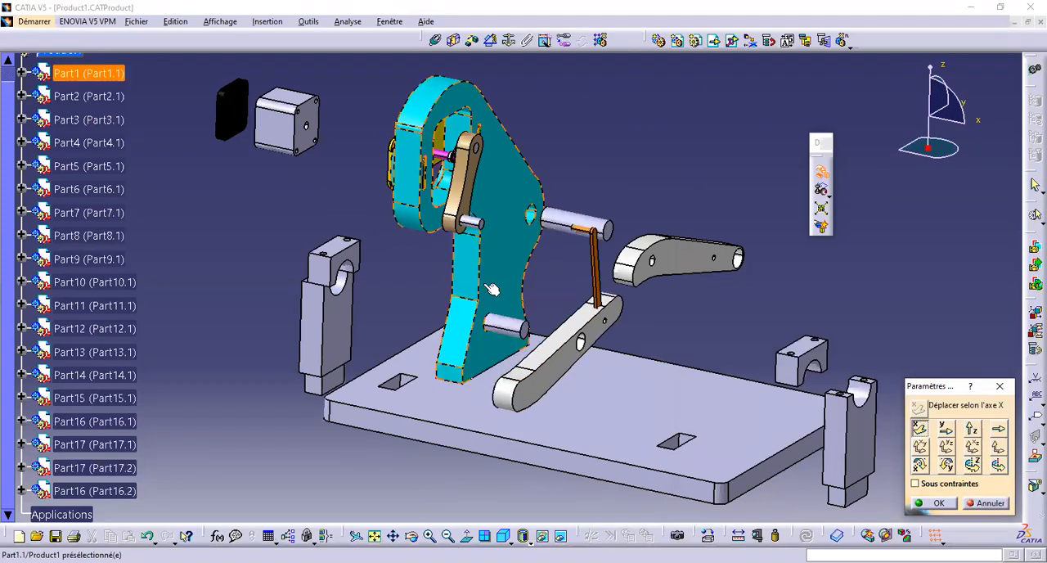
Separate the cyan frame, the lower shaft, the yellow bracket and the tan link along the X axis
left_click_drag(491, 288, 401, 268)
left_click_drag(487, 319, 517, 320)
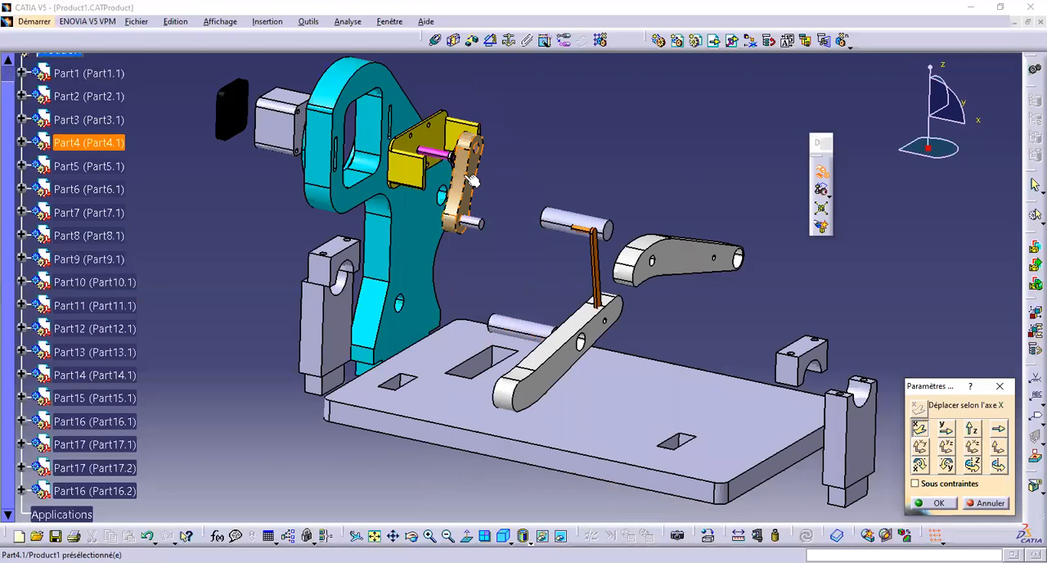
left_click_drag(472, 179, 521, 192)
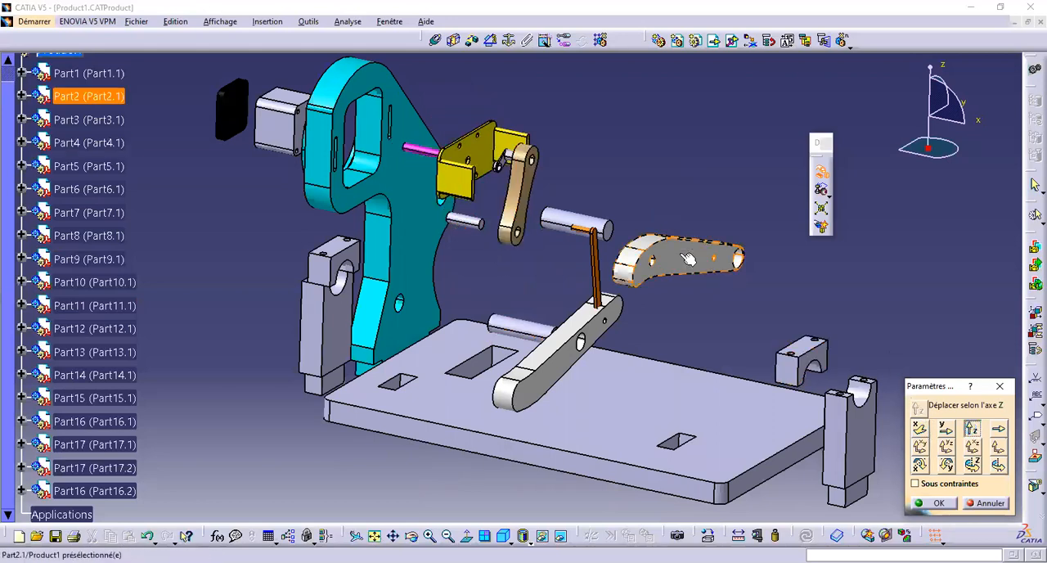
Shift the curved lever and the detached bearing support upward along Z, and the lower link and base plate downward
left_click_drag(688, 259, 689, 152)
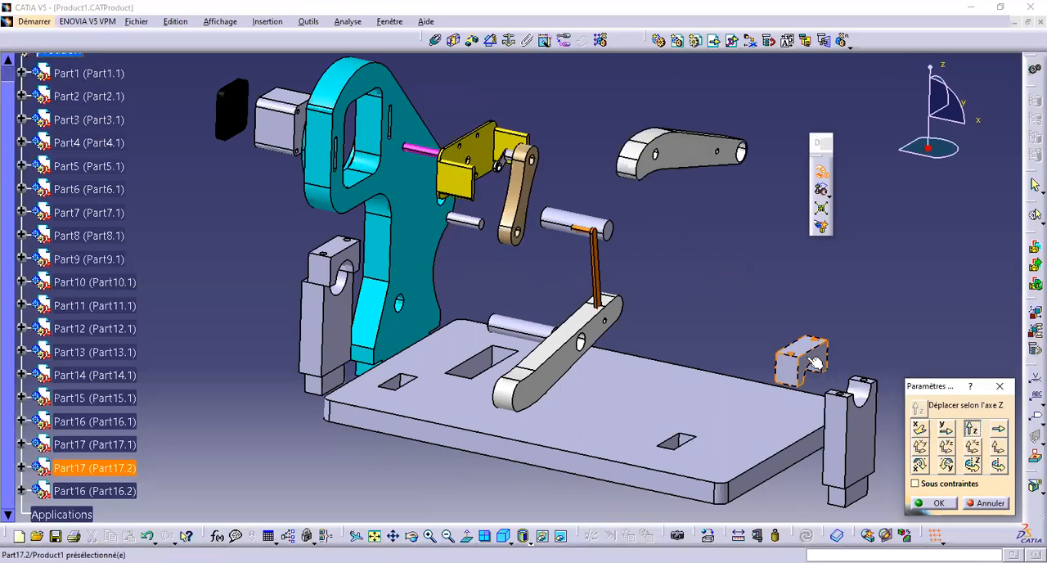
left_click_drag(814, 362, 814, 268)
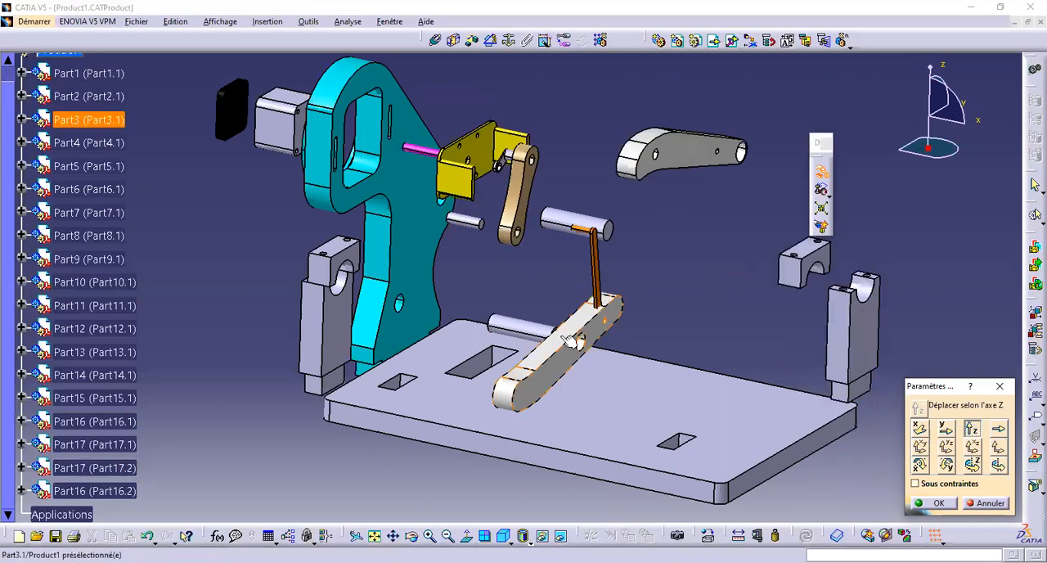
left_click_drag(570, 340, 570, 368)
left_click_drag(564, 401, 564, 500)
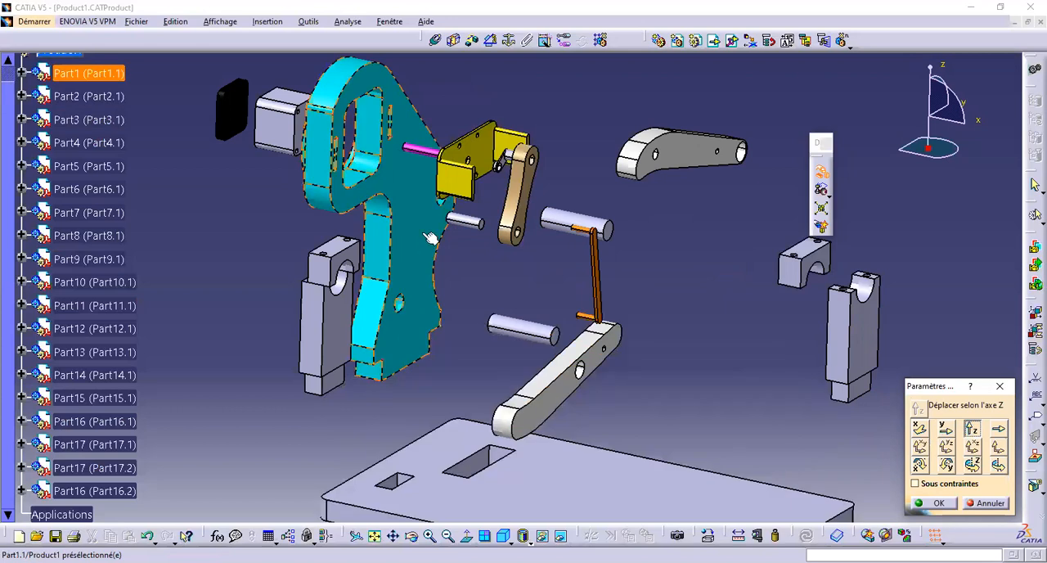
Raise the cyan frame, the yellow bracket and the small coupling along Z, and finish the component manipulation
left_click_drag(430, 237, 430, 173)
left_click_drag(456, 181, 455, 119)
middle_click_drag(464, 230, 536, 166)
left_click_drag(538, 145, 579, 17)
middle_click_drag(573, 155, 495, 272)
left_click(931, 500)
Fix the base plate (Part8) in space as the anchored component of the assembly
middle_click_drag(578, 151, 507, 165)
left_click(436, 40)
middle_click_drag(470, 159, 506, 17)
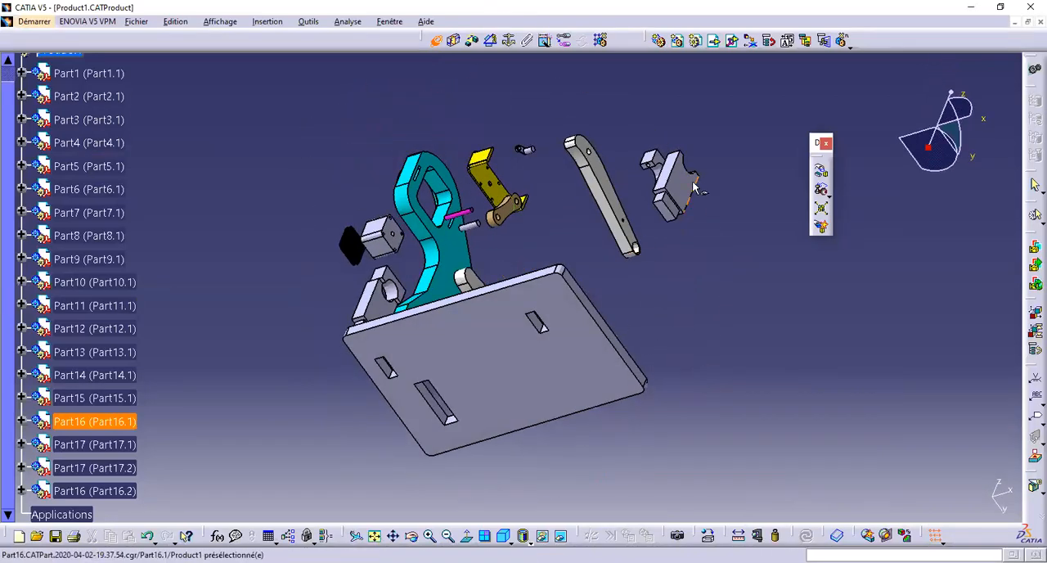
middle_click_drag(673, 281, 801, 144)
middle_click_drag(731, 185, 491, 231)
left_click(444, 49)
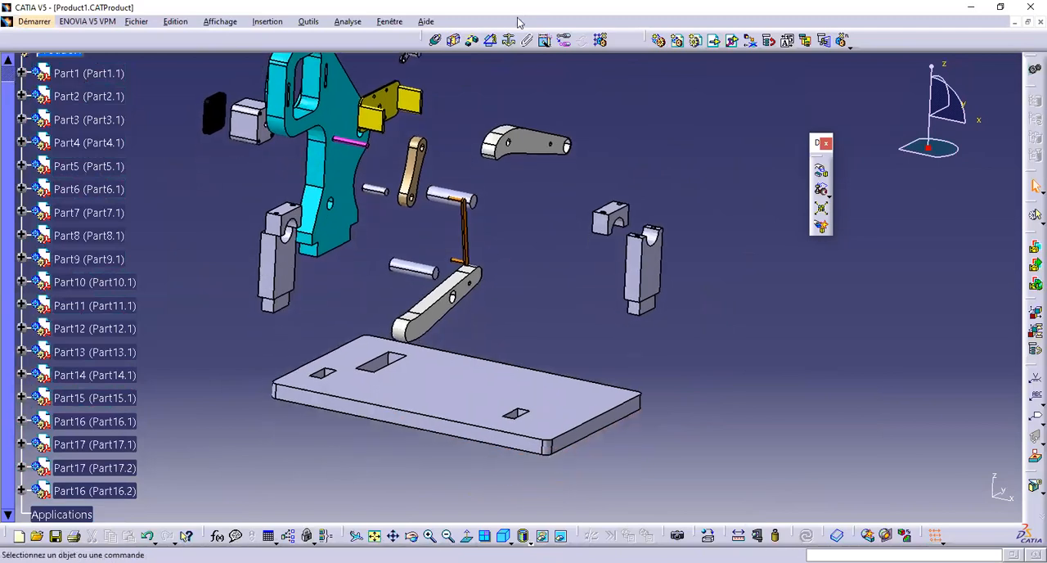
left_click(479, 391)
Make the foot's bottom face on support Part16.1 coincident with the base plate's underside, orientation Identique, and update the assembly
middle_click_drag(405, 379, 439, 94)
left_click(436, 40)
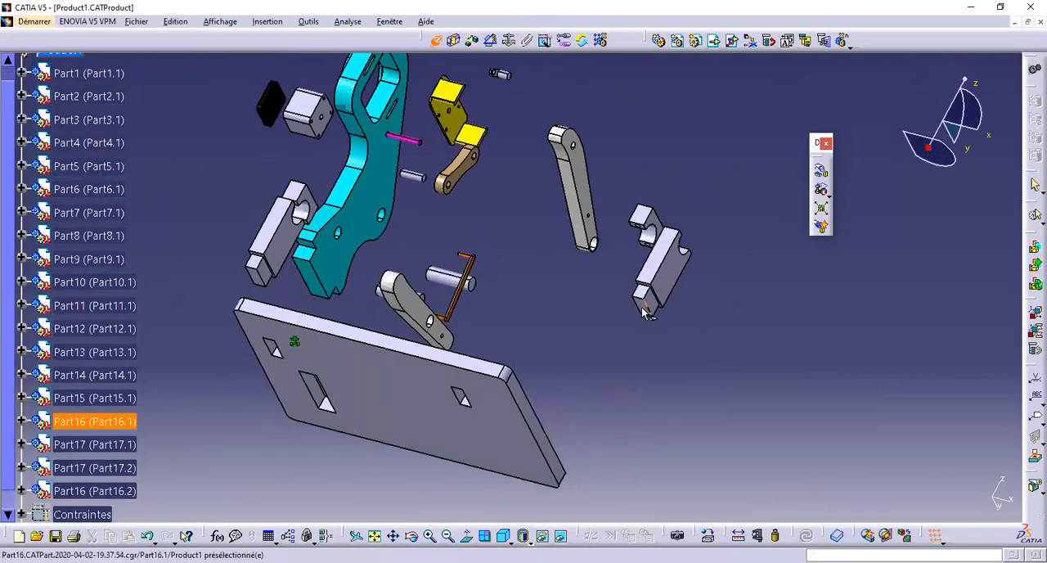
middle_click_drag(570, 314, 533, 383)
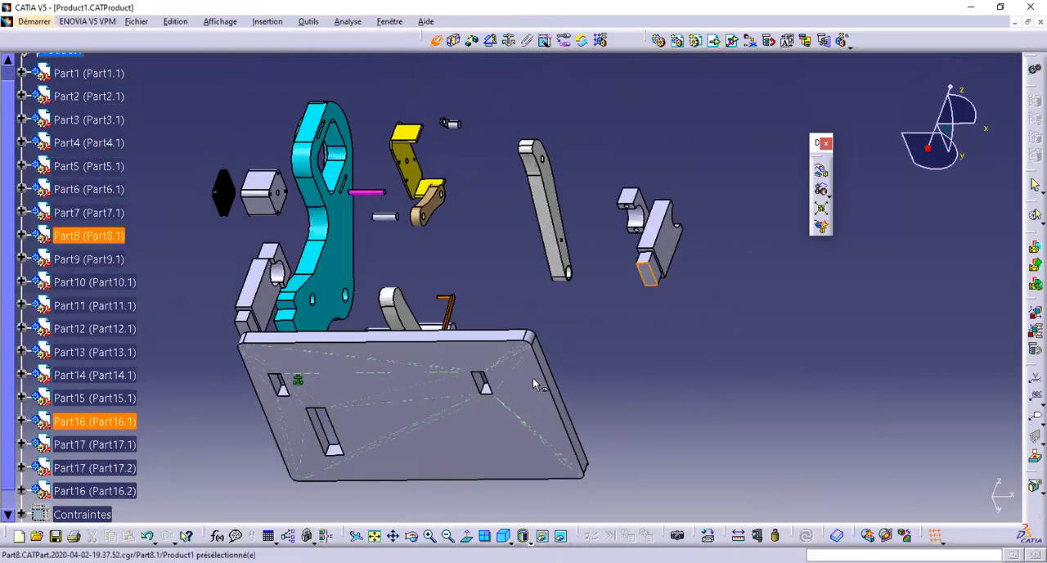
left_click(536, 389)
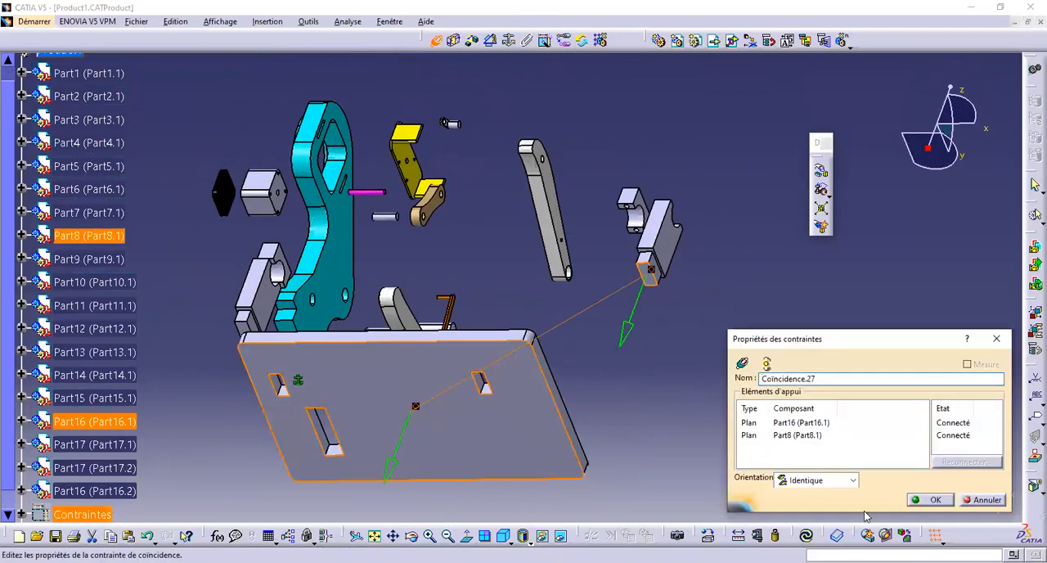
left_click(931, 499)
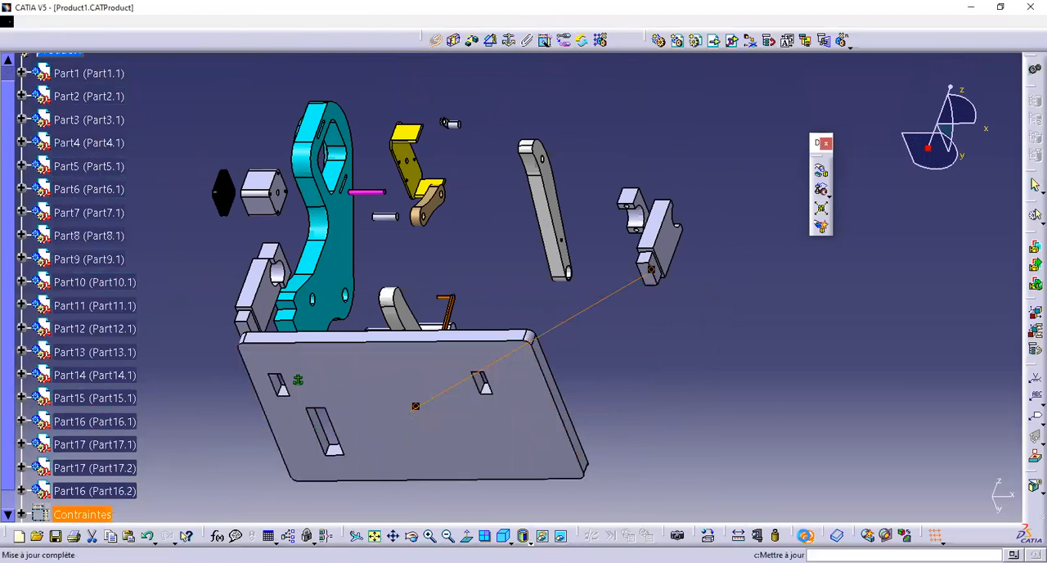
middle_click_drag(642, 442, 573, 499)
left_click(810, 536)
Make the foot of support Part16.1 coincident with the matching wall of its base plate slot, and update the assembly
middle_click_drag(630, 408, 388, 464)
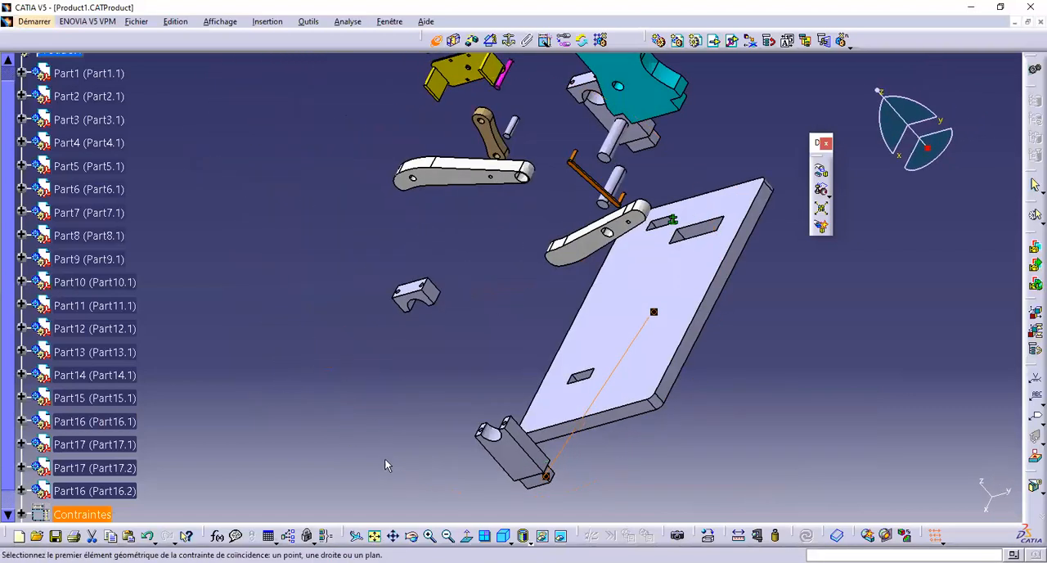
middle_click_drag(612, 494, 449, 231)
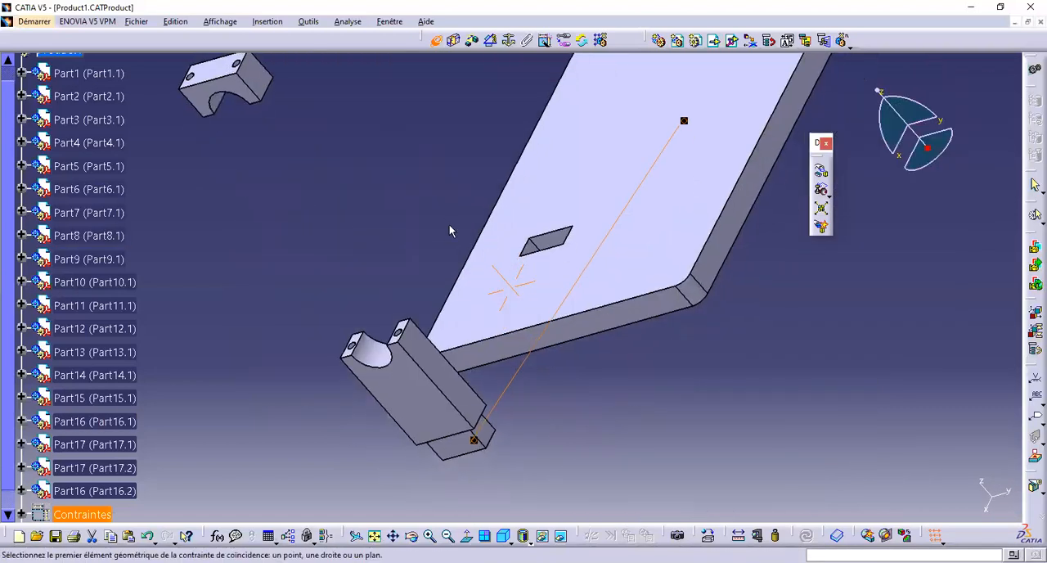
left_click(440, 41)
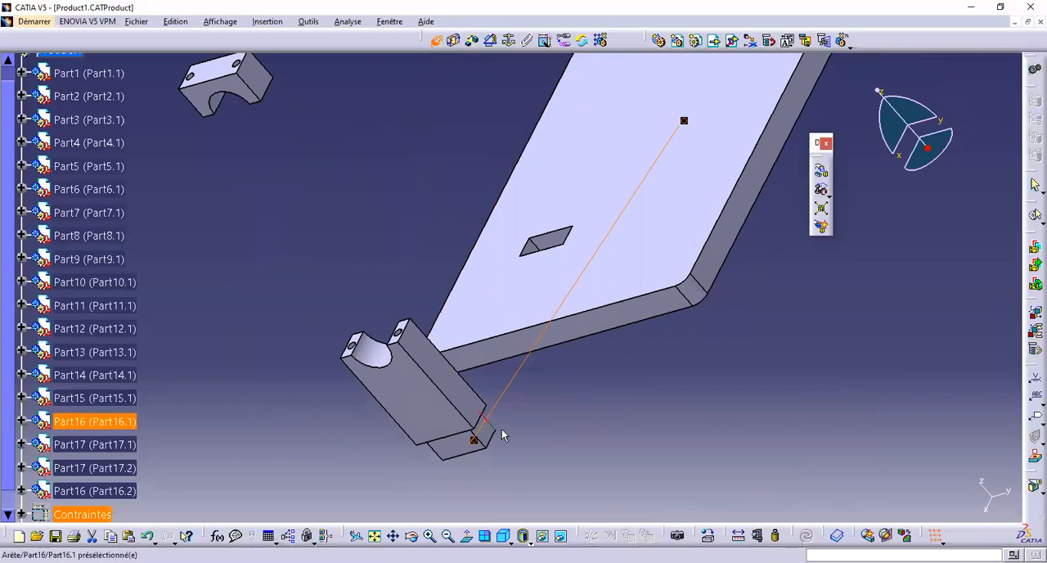
middle_click_drag(403, 347, 363, 260)
left_click(291, 241)
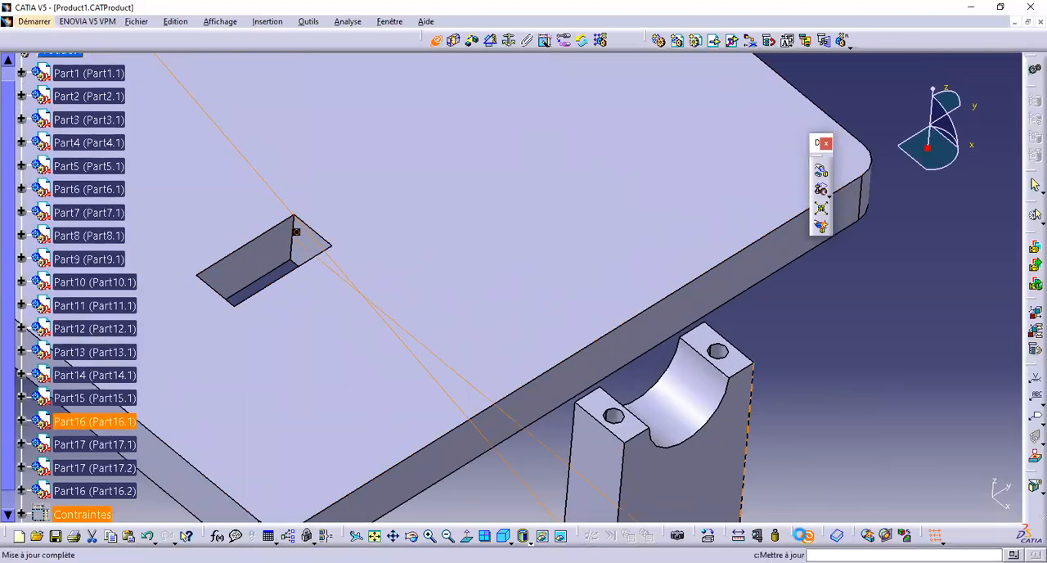
middle_click_drag(439, 358, 882, 512)
left_click(808, 536)
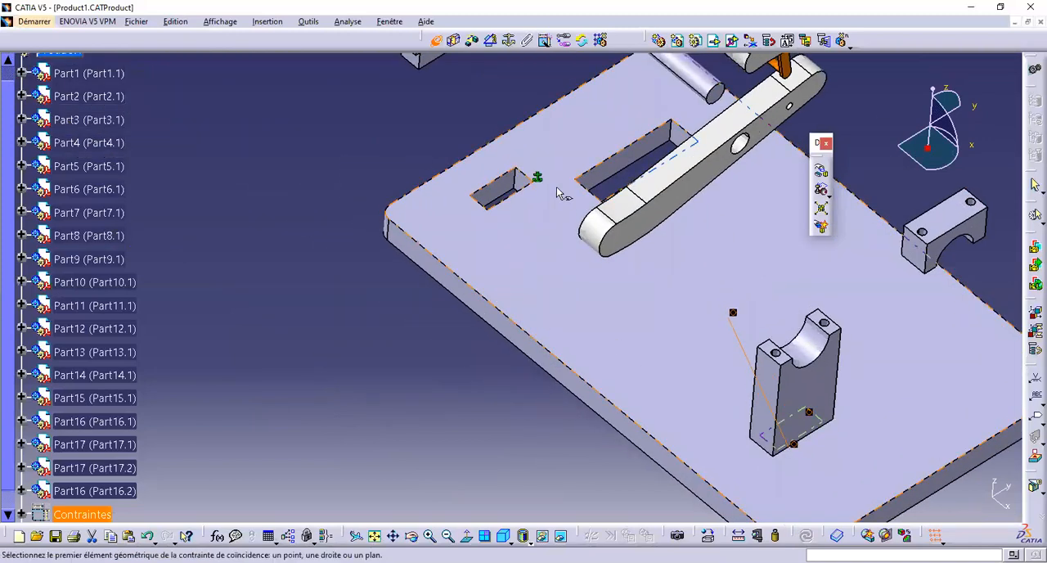
Make the foot's bottom face on support Part16.2 coincident with the base plate's underside, orientation Identique, and update the assembly
middle_click_drag(562, 191, 491, 147)
middle_click_drag(381, 182, 303, 289)
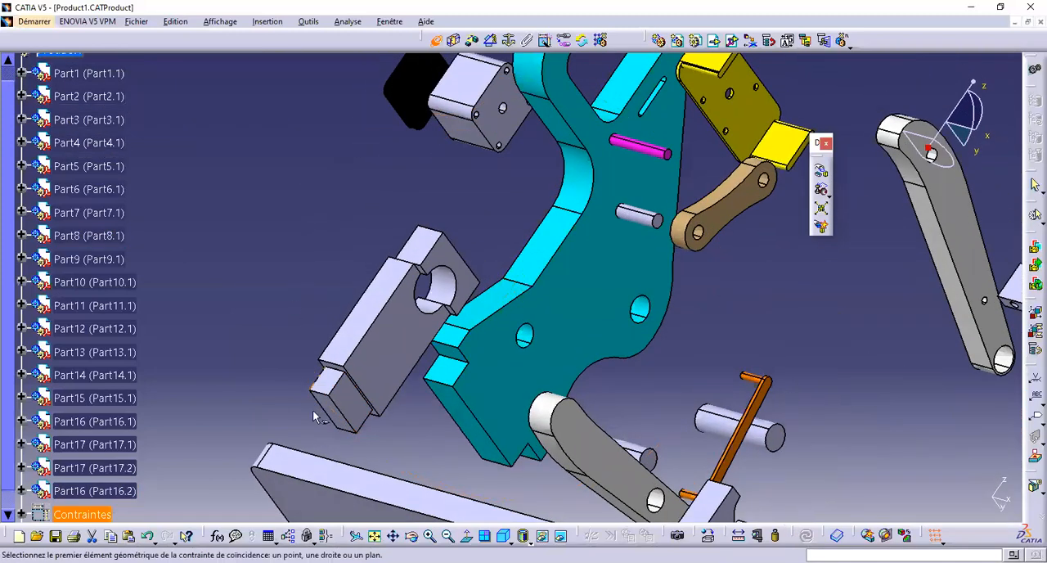
left_click(335, 416)
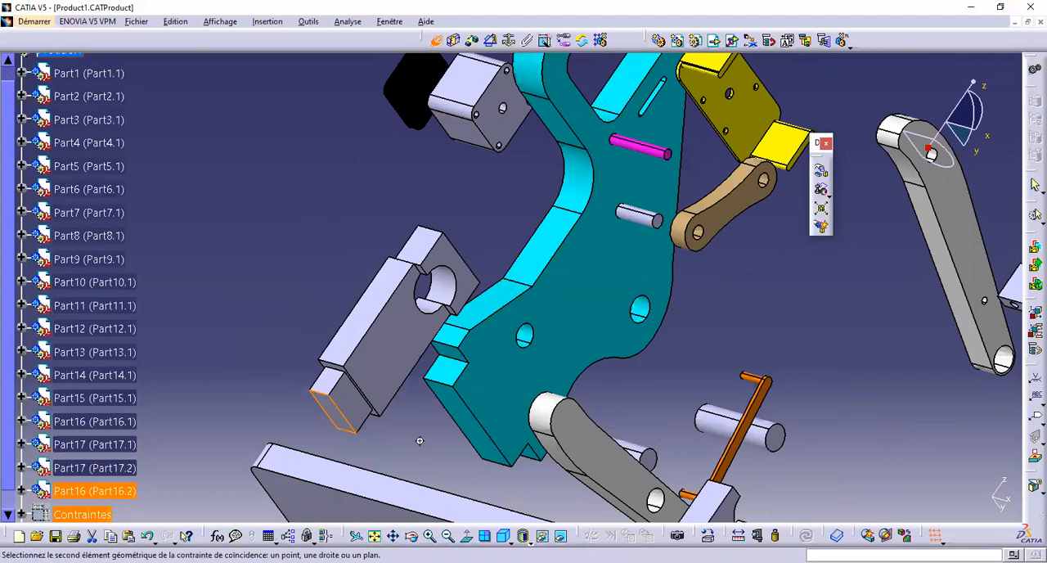
middle_click_drag(378, 434, 423, 280)
left_click(420, 368)
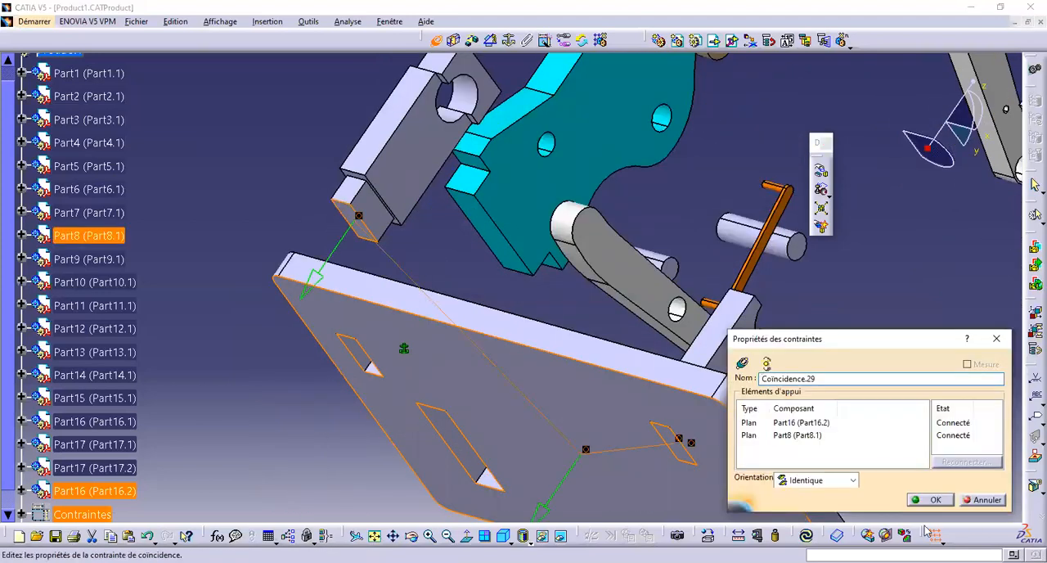
left_click(851, 482)
left_click(849, 484)
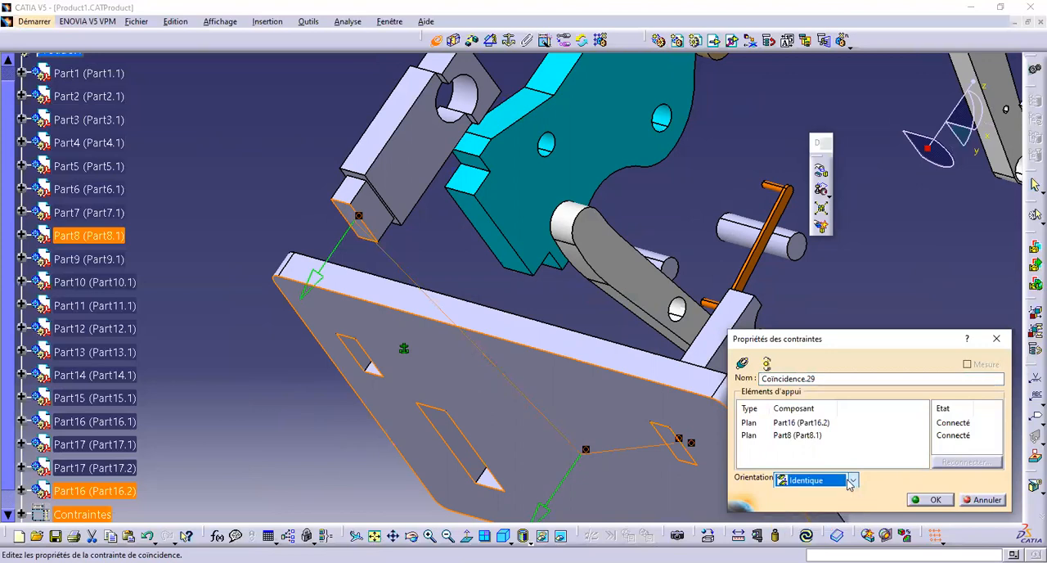
left_click(916, 501)
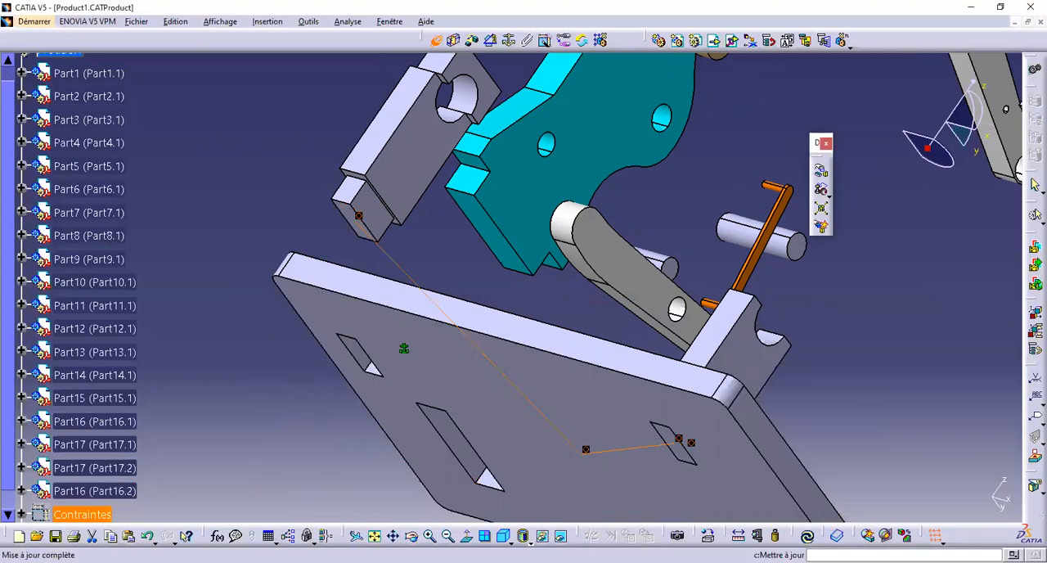
left_click(806, 537)
Make the foot of support Part16.2 coincident with the matching wall of its base plate slot, and update the assembly
left_click(262, 300)
middle_click_drag(457, 289, 347, 368)
middle_click_drag(610, 275, 596, 207)
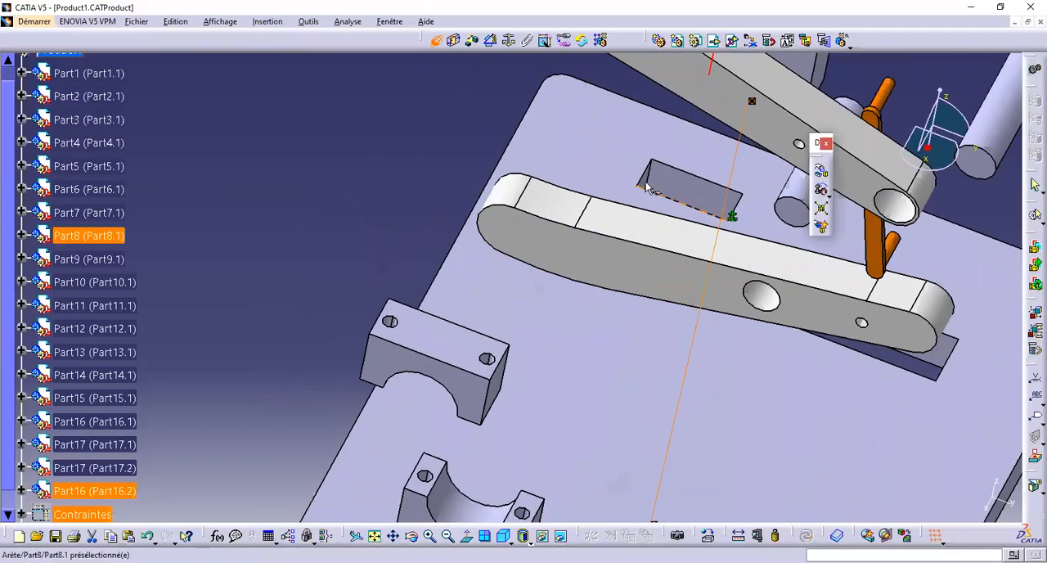
left_click(647, 177)
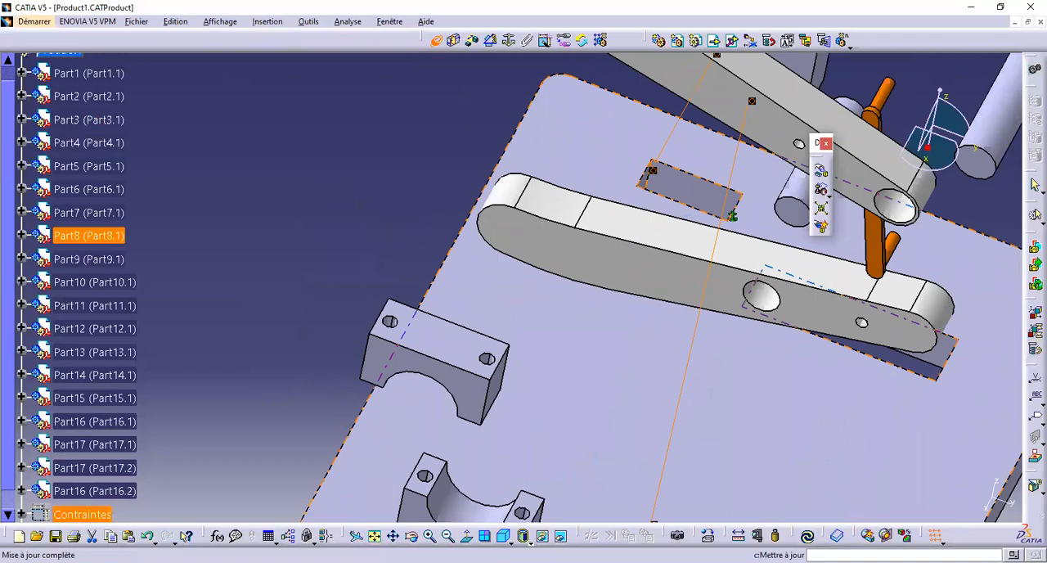
left_click(808, 535)
Make the bottom face of the cyan frame (Part1) coincident with the base plate's underside, with orientation Identique
middle_click_drag(585, 282, 710, 202)
middle_click_drag(484, 374, 436, 92)
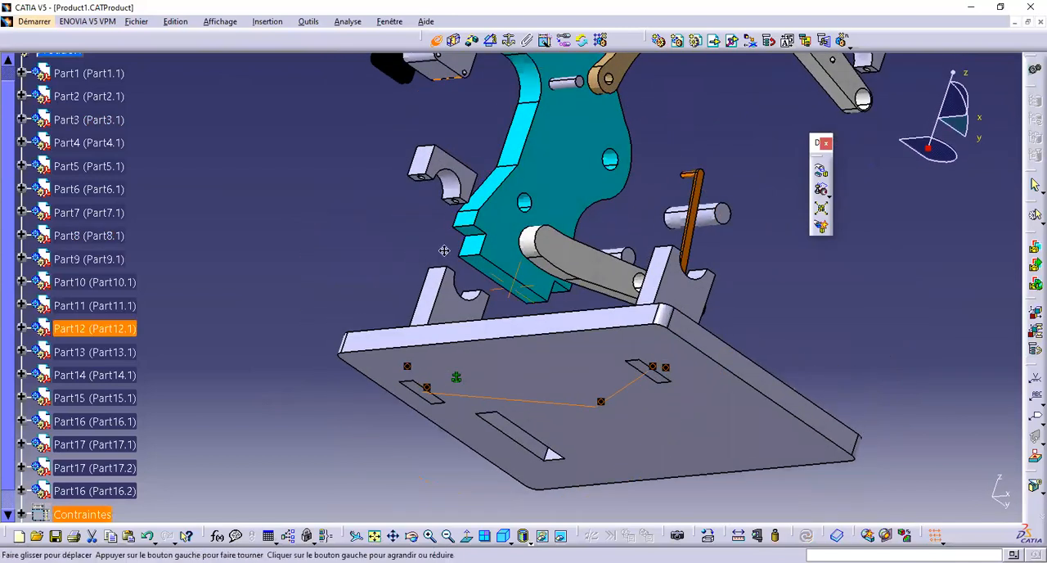
middle_click_drag(558, 116, 533, 304)
middle_click_drag(458, 484, 474, 262)
left_click(462, 321)
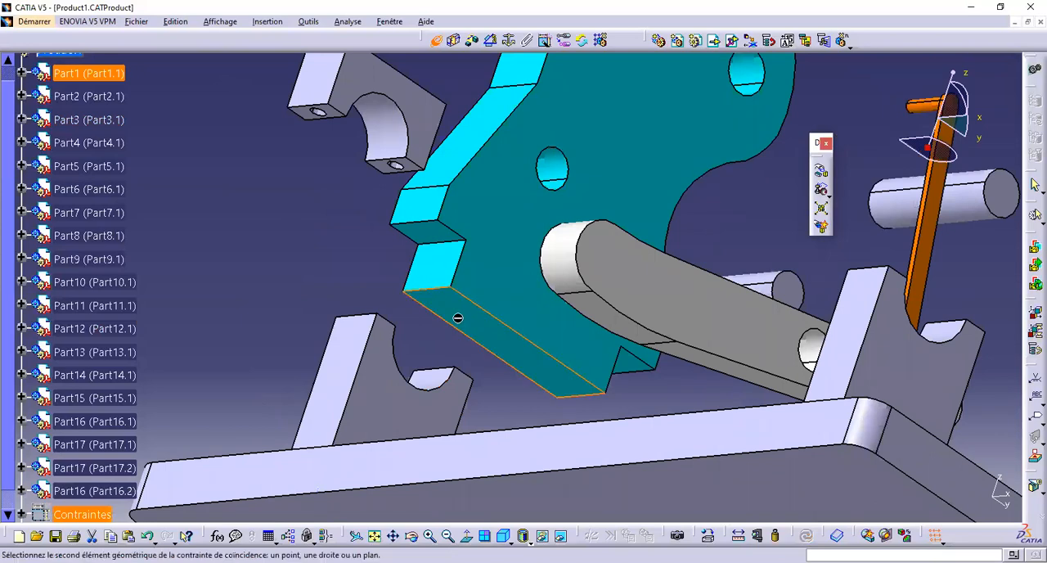
middle_click_drag(499, 351, 494, 133)
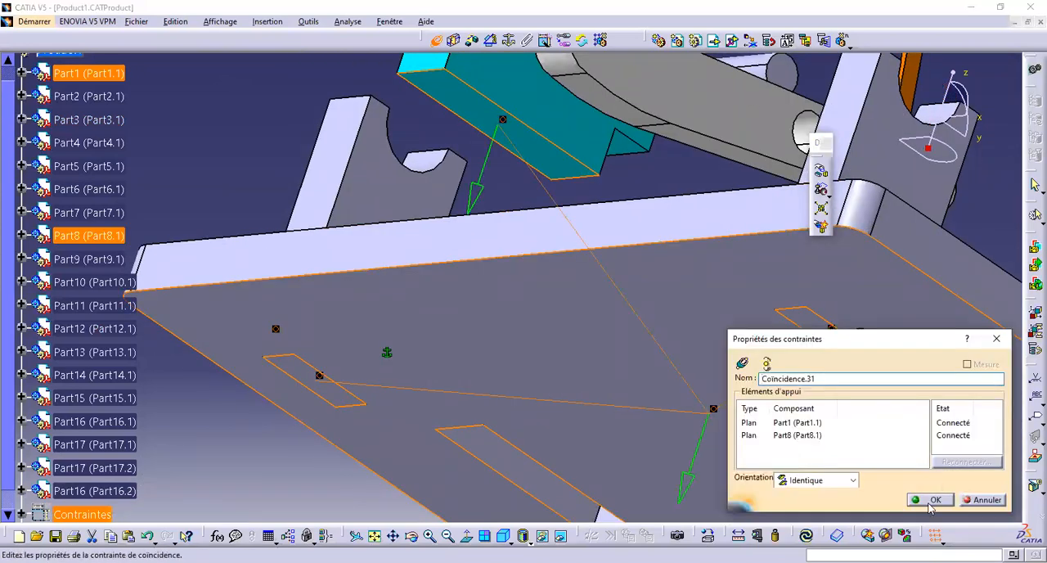
left_click(933, 499)
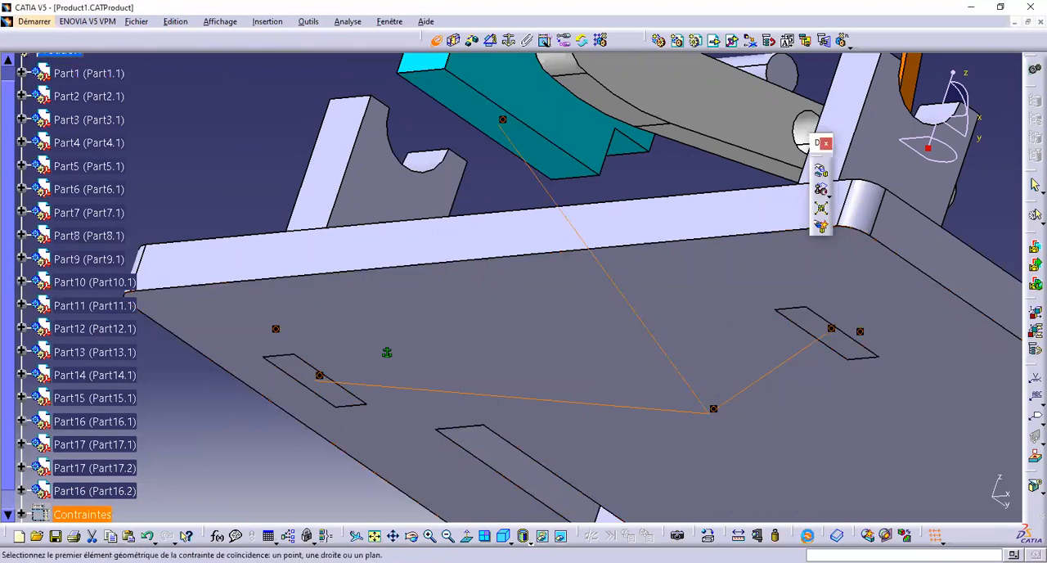
Make the tab of the cyan frame (Part1) coincident with the end wall of the large base plate slot, and update the assembly
middle_click_drag(559, 301, 642, 329)
middle_click_drag(270, 276, 697, 329)
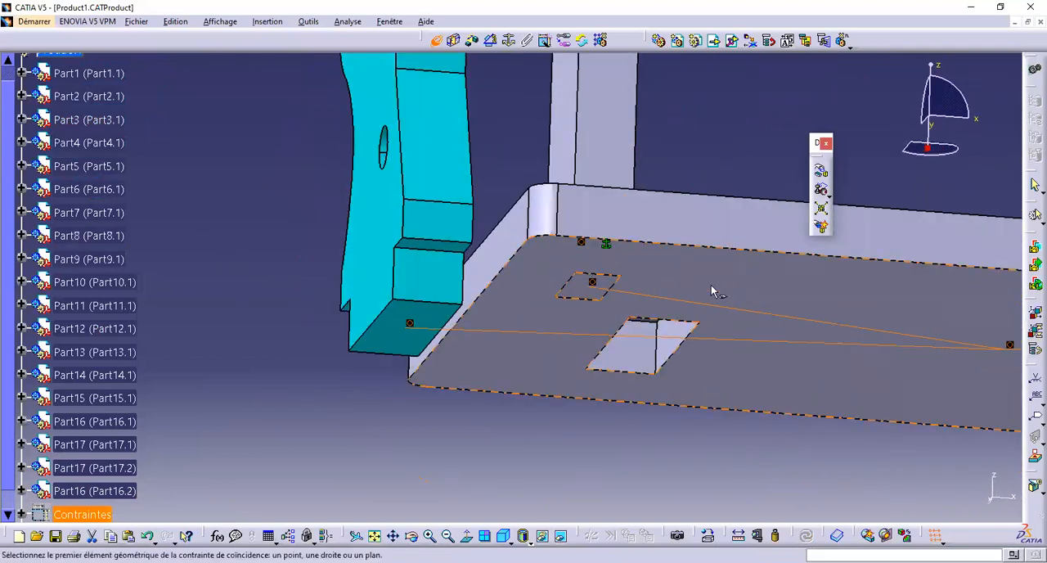
middle_click_drag(591, 283, 412, 208)
middle_click_drag(648, 234, 514, 301)
left_click(547, 299)
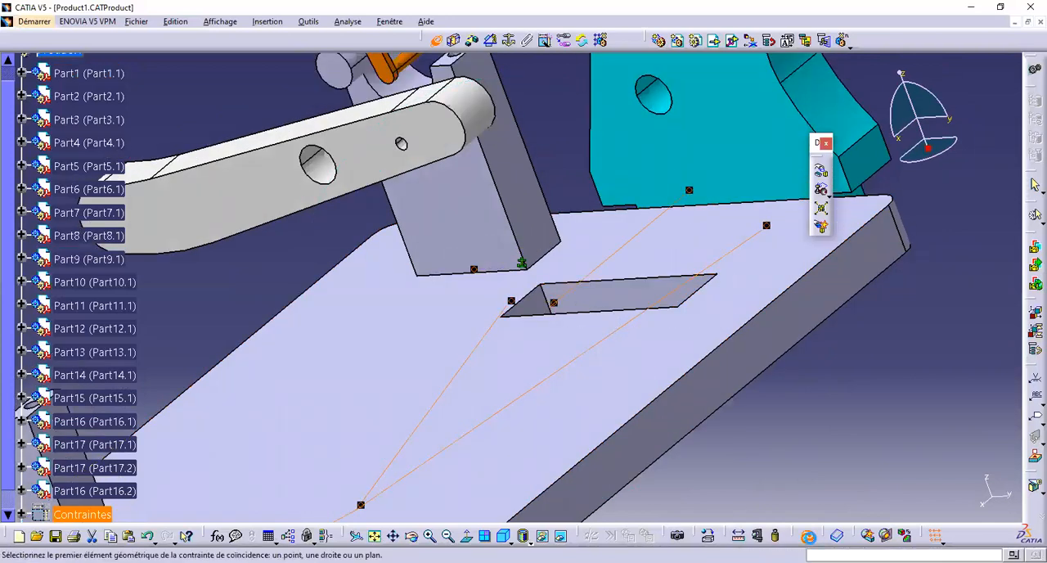
middle_click_drag(536, 301, 468, 299)
key("ctrl+u")
Make cap Part17.1's contact face coincident with support Part16.2, orientation Opposée, align their matching side edges, and update the assembly
middle_click_drag(459, 201, 464, 350)
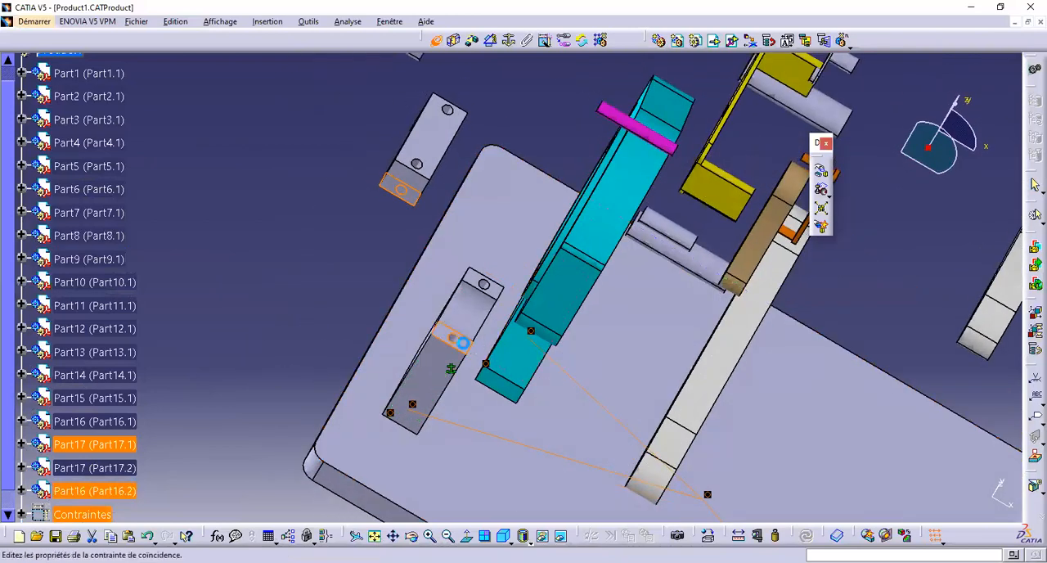
middle_click_drag(347, 298, 457, 213)
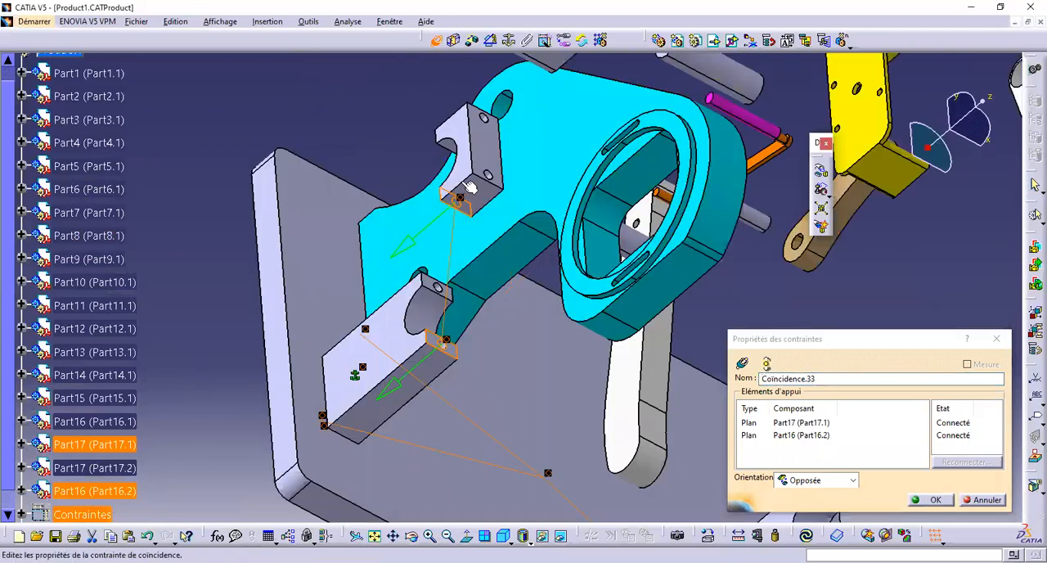
left_click(934, 500)
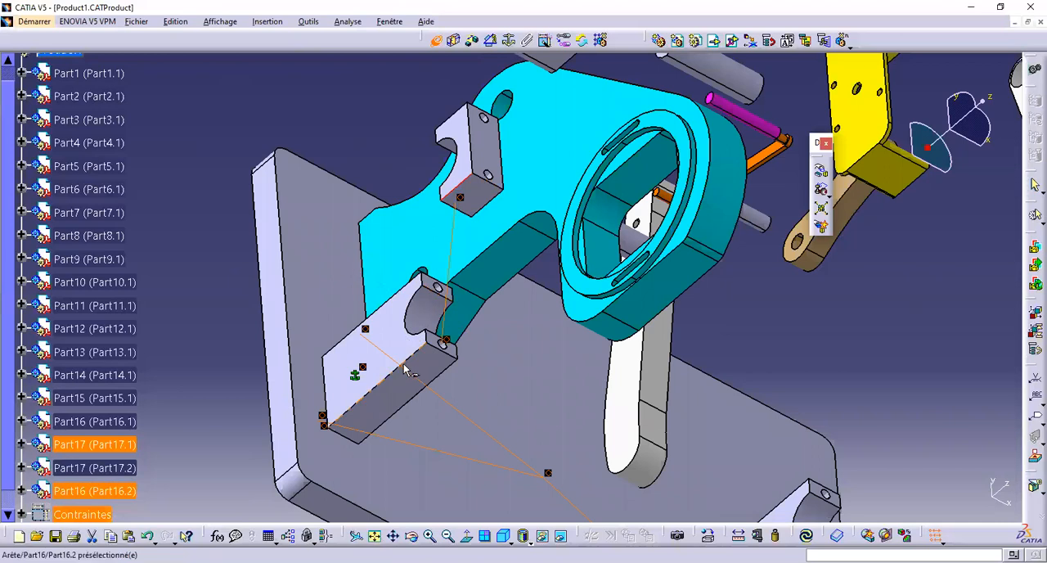
left_click(387, 383)
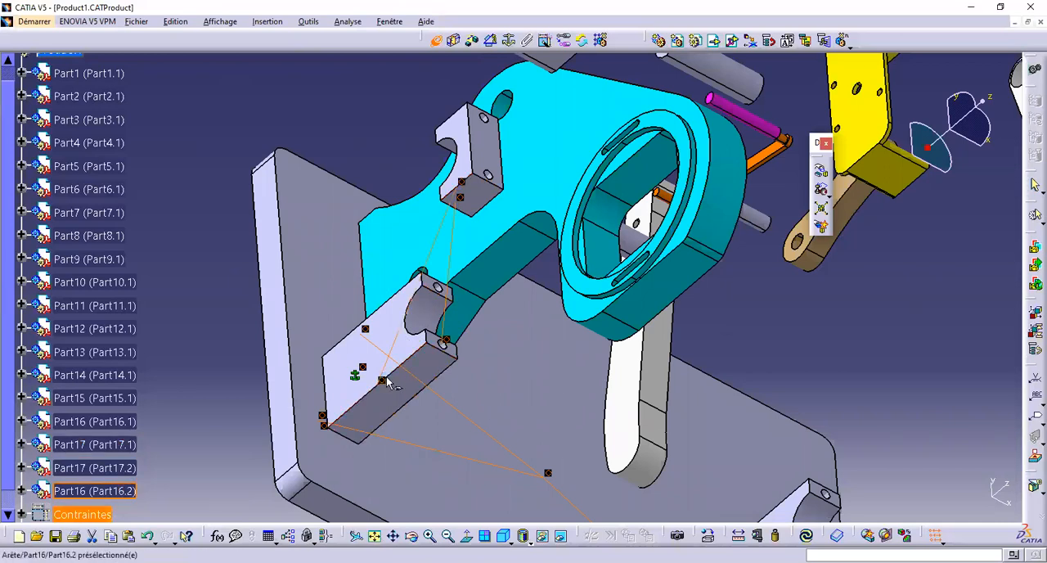
left_click(807, 536)
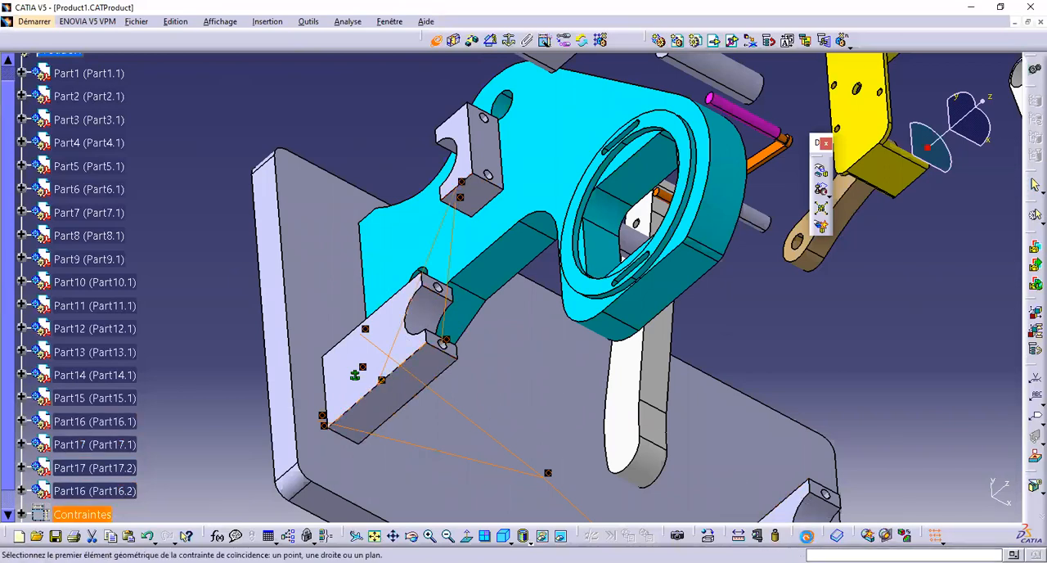
Make the front contact edge of cap Part17.2 coincident with the matching top edge of support Part16.1
middle_click_drag(818, 385, 745, 216)
middle_click_drag(761, 308, 338, 280, "ctrl")
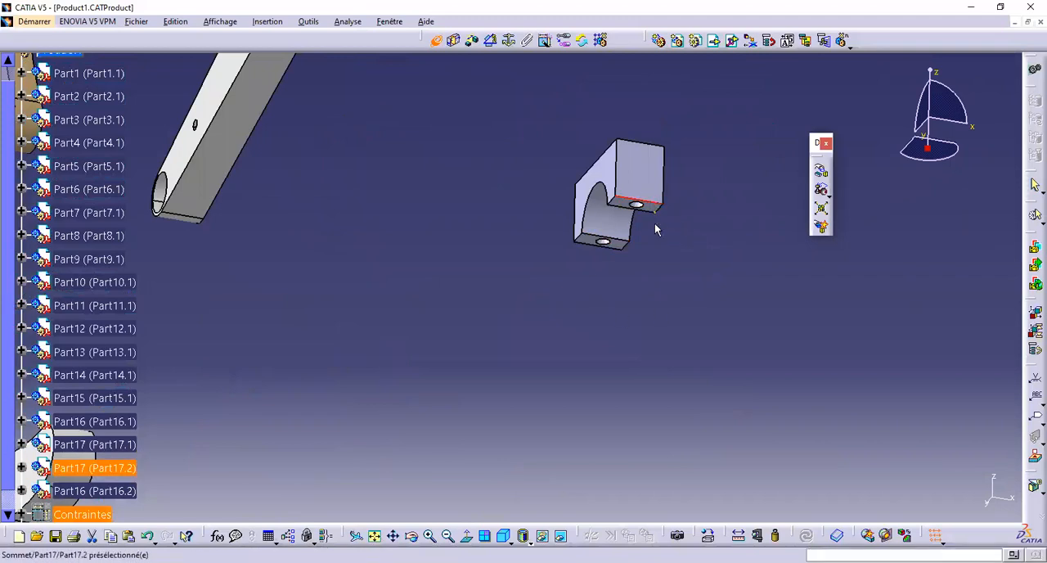
middle_click_drag(629, 310, 572, 275, "ctrl")
middle_click_drag(482, 308, 484, 484)
middle_click_drag(469, 378, 458, 328, "ctrl")
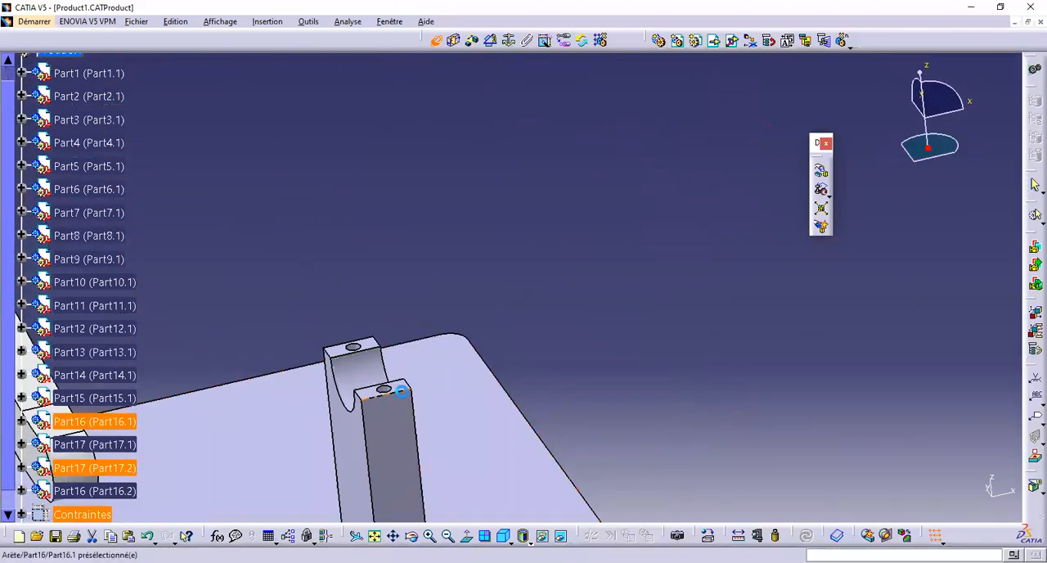
left_click(402, 394)
Make the top contact face of support Part16.1 coincident with the contact face of cap Part17.2, orientation Opposée
mouse_move(553, 334)
middle_mouse_down()
mouse_move(458, 367)
mouse_move(587, 380)
middle_mouse_up()
left_click(607, 268)
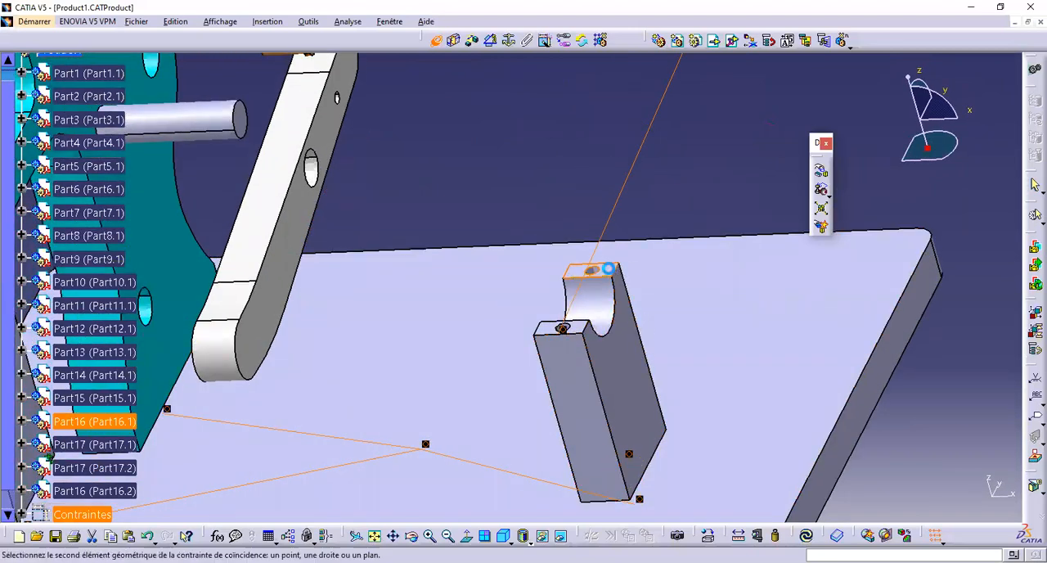
middle_click_drag(708, 150, 714, 280, "ctrl")
middle_click_drag(599, 164, 531, 206)
middle_click_drag(530, 362, 530, 411)
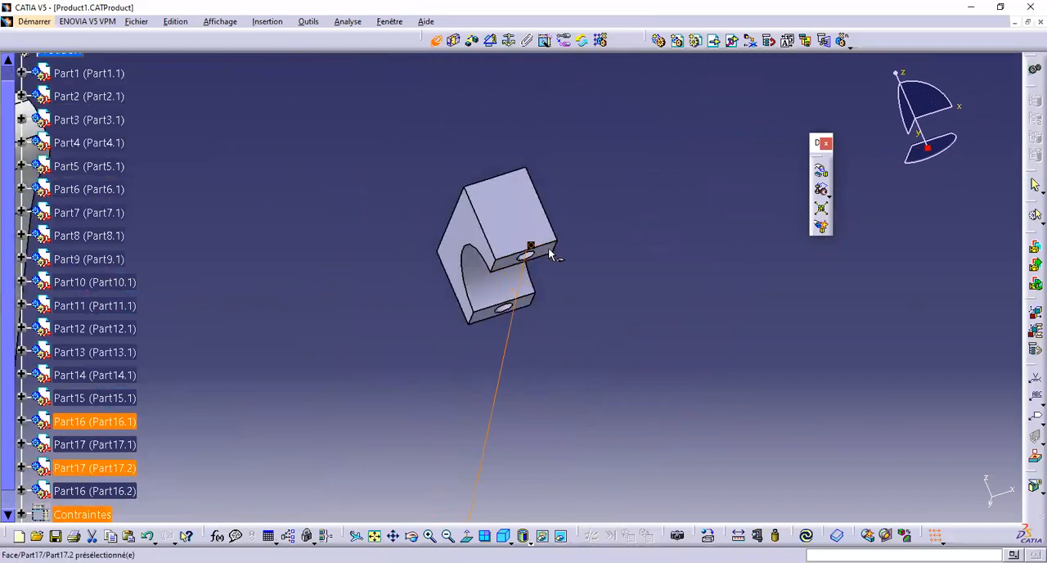
double_click(530, 245)
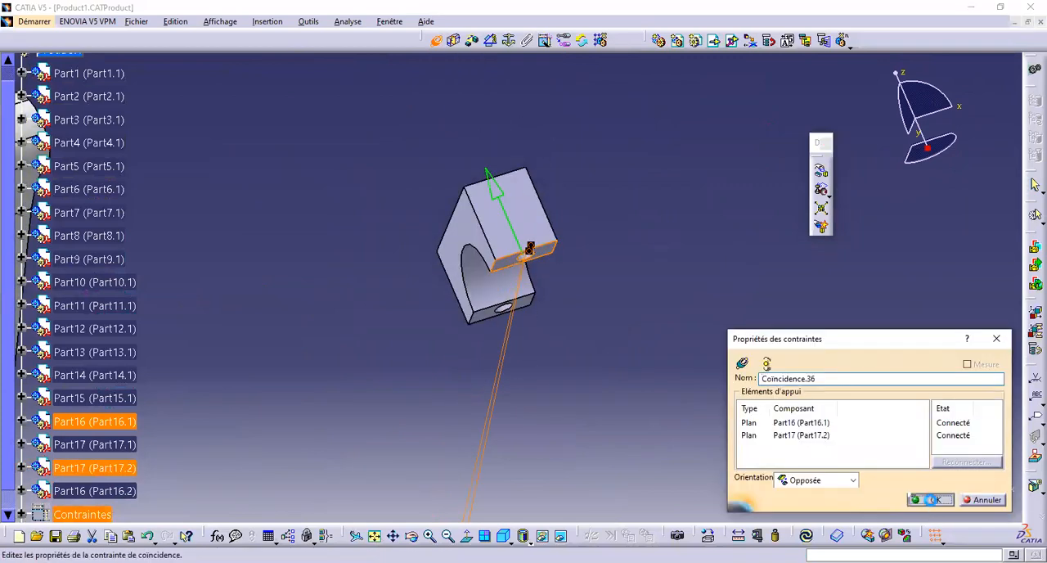
left_click(930, 499)
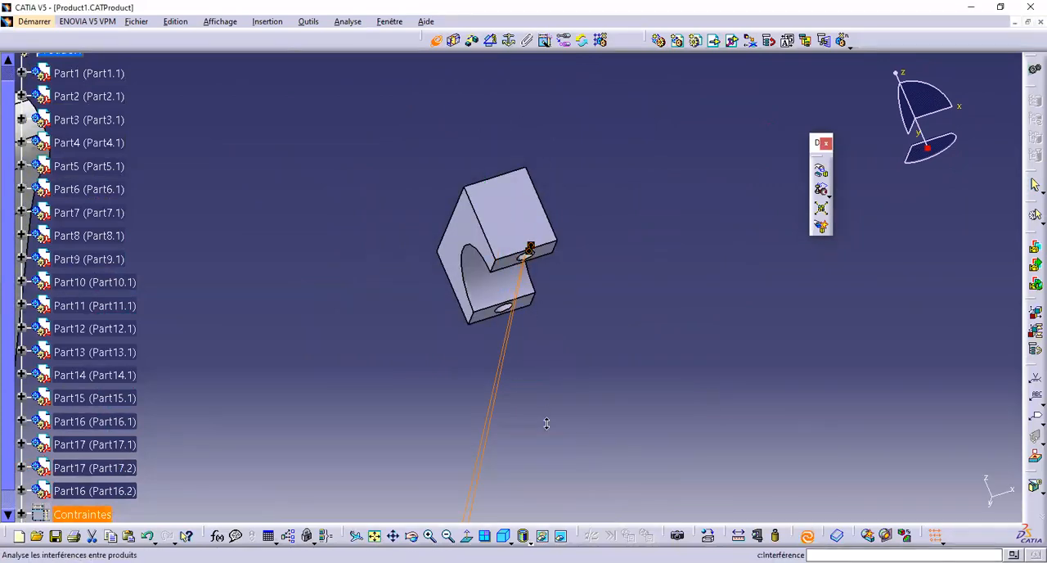
Make the side edge of cap Part17.2 coincident with the matching long edge of support Part16.1, and update the assembly
middle_click_drag(546, 414, 543, 499)
middle_click_drag(459, 366, 578, 282)
middle_click_drag(558, 301, 542, 249)
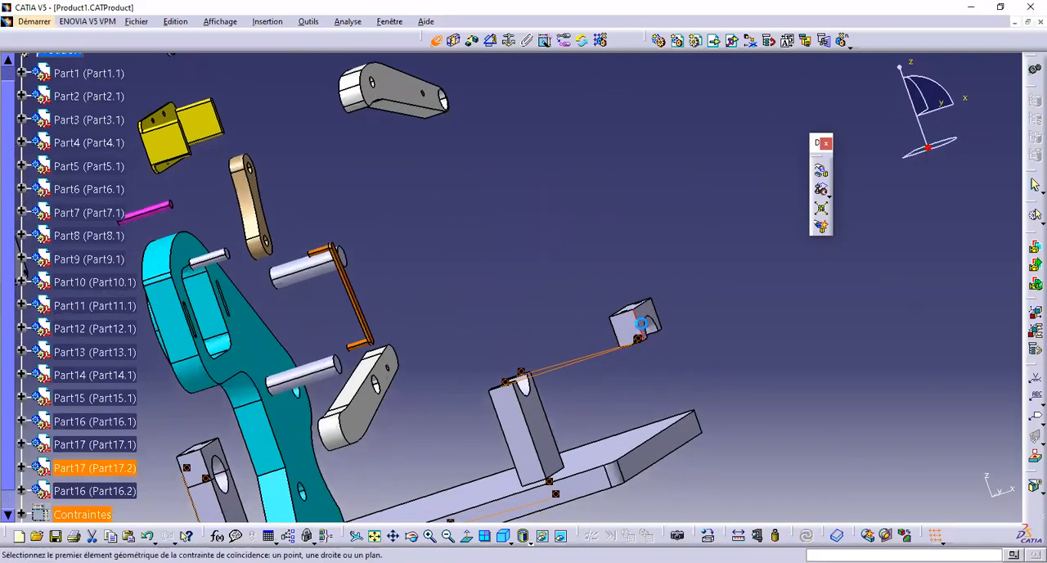
left_click(523, 419)
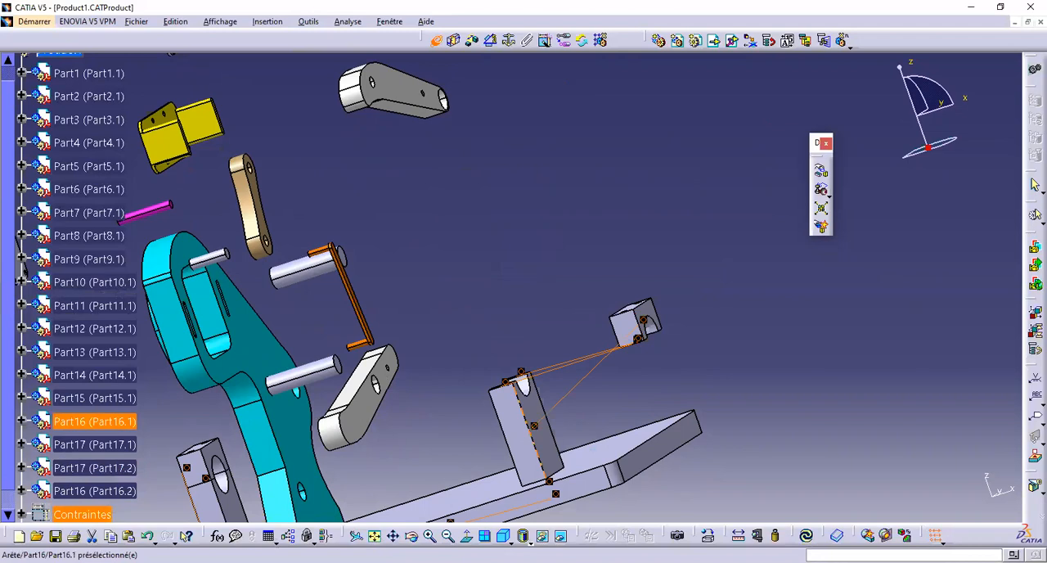
left_click(806, 536)
Make the flange end face of the yellow bracket (Part11) coincident with the cyan frame's flat face, orientation Identique, and update the assembly
middle_click_drag(532, 323, 676, 397)
middle_click_drag(595, 348, 533, 292)
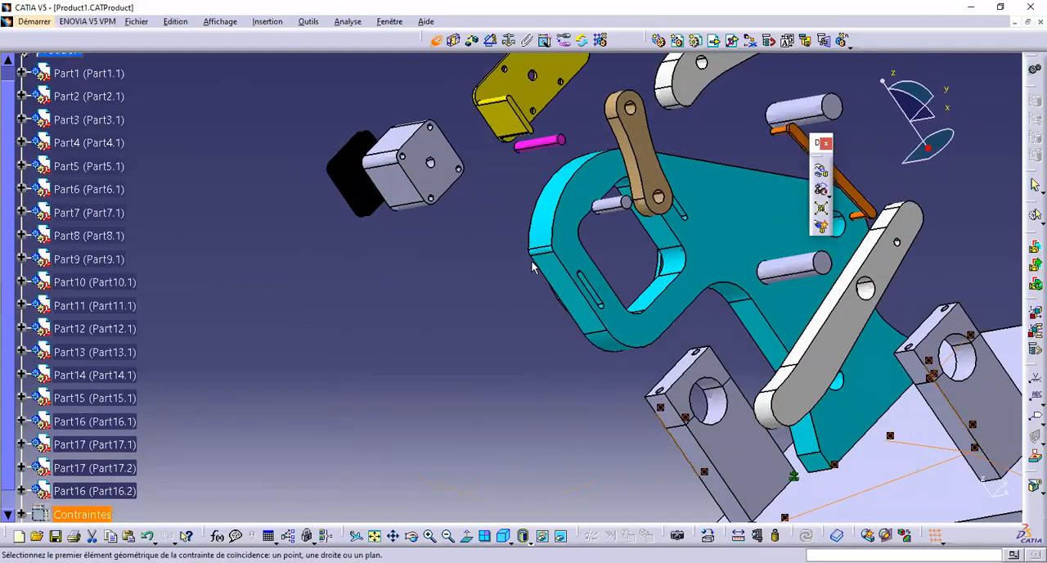
middle_click_drag(521, 120, 433, 264)
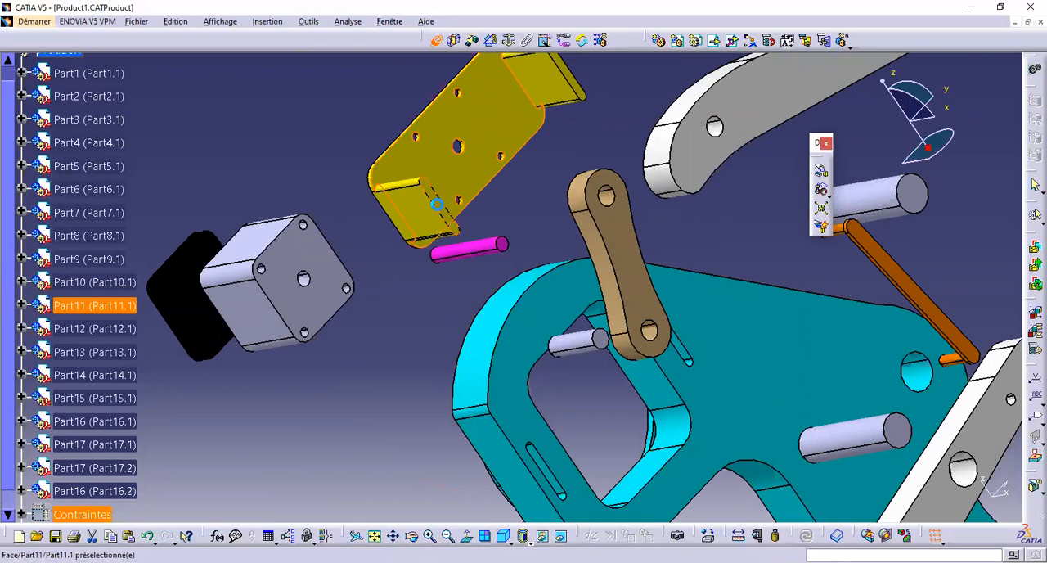
left_click(436, 204)
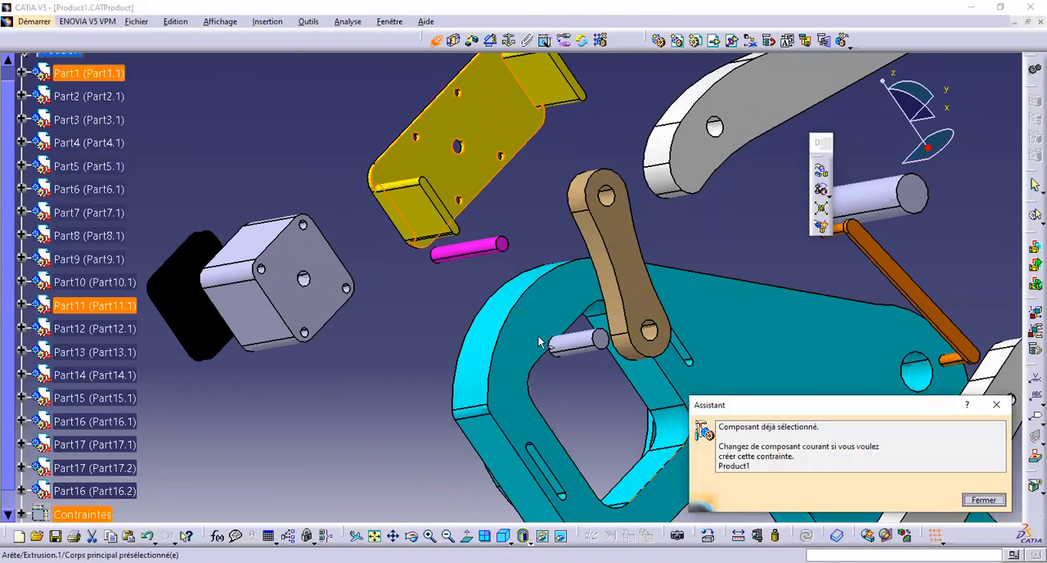
left_click(437, 41)
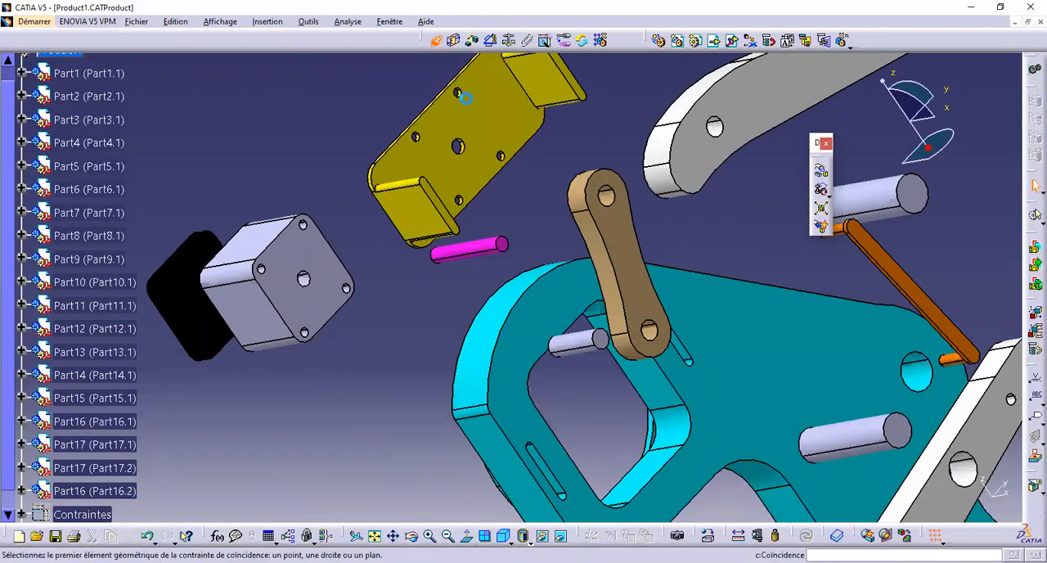
left_click(521, 369)
middle_click_drag(455, 297, 310, 78, "ctrl")
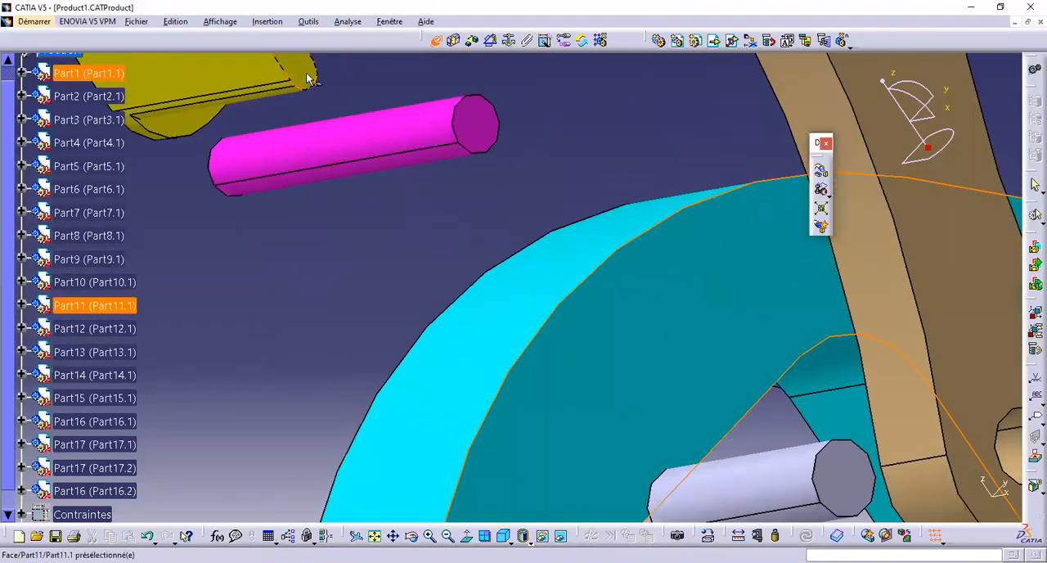
left_click(476, 168)
middle_click_drag(479, 175, 511, 382, "ctrl")
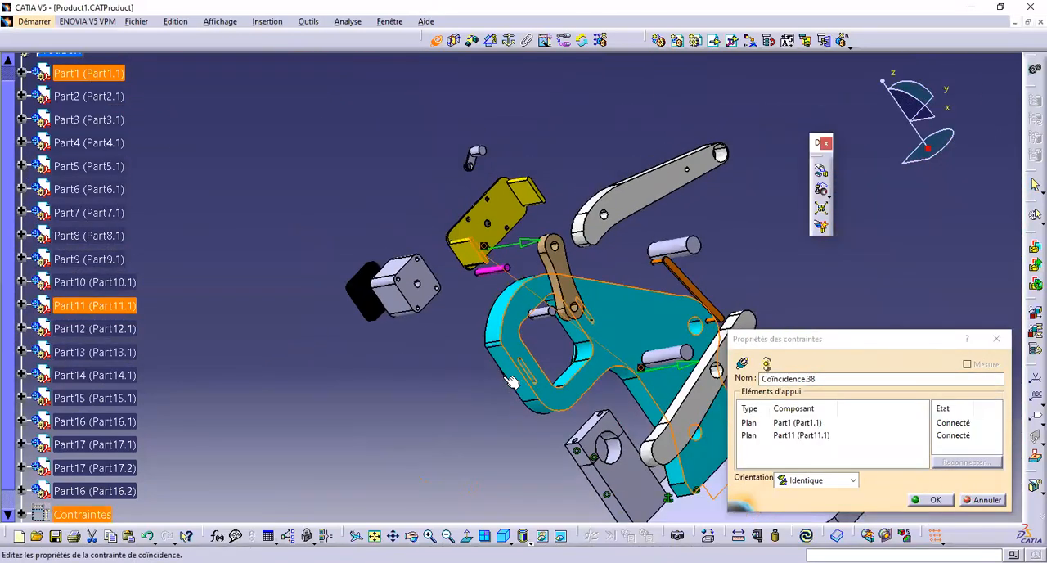
middle_click_drag(479, 304, 514, 295)
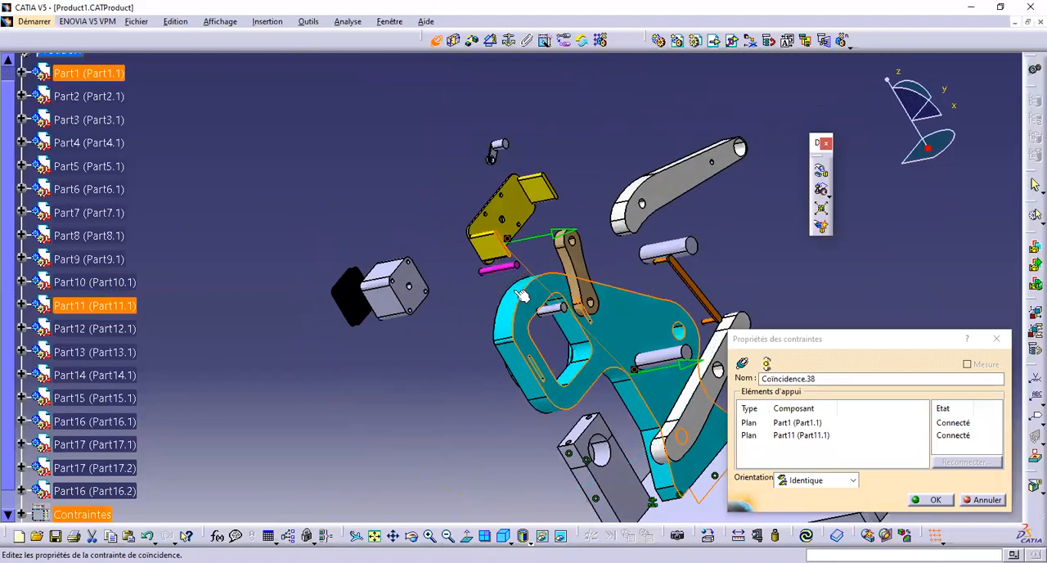
left_click(933, 499)
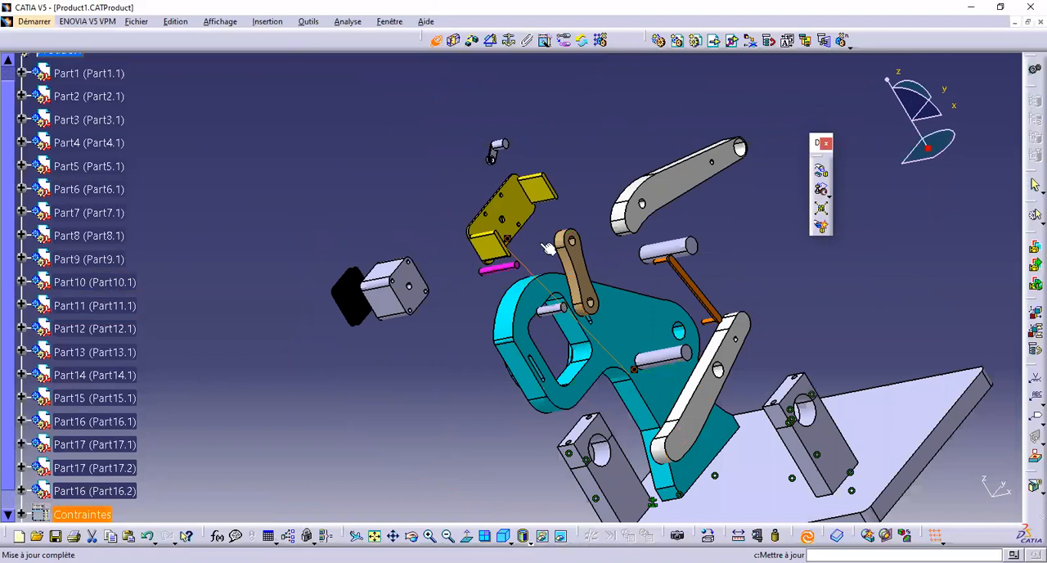
key("ctrl+u")
Make the rounded end of the cyan frame's lower slot coincident with the rounded edge of the yellow bracket's matching flange
middle_click_drag(497, 251, 479, 282)
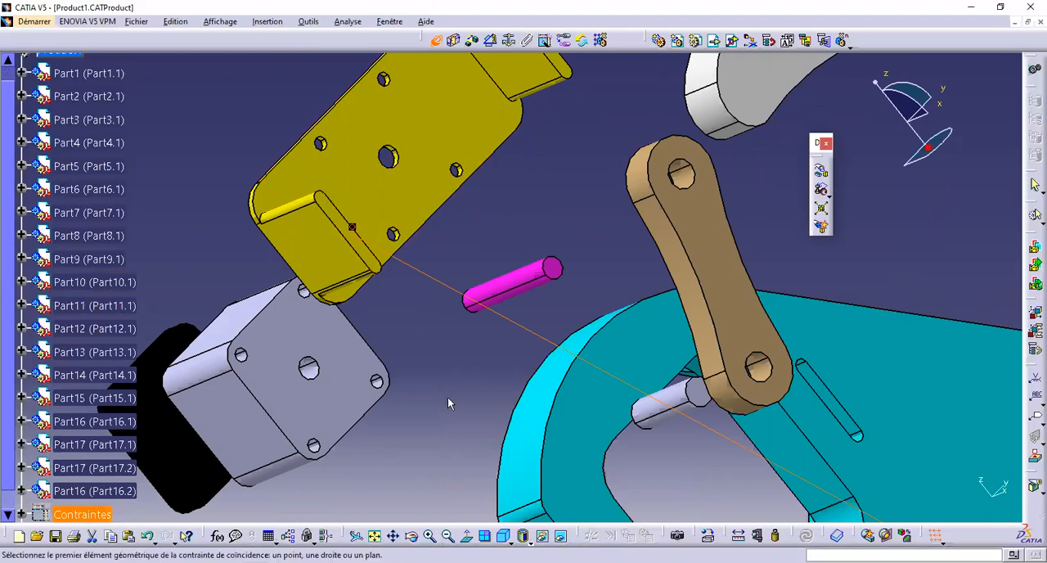
middle_click_drag(443, 397, 350, 204)
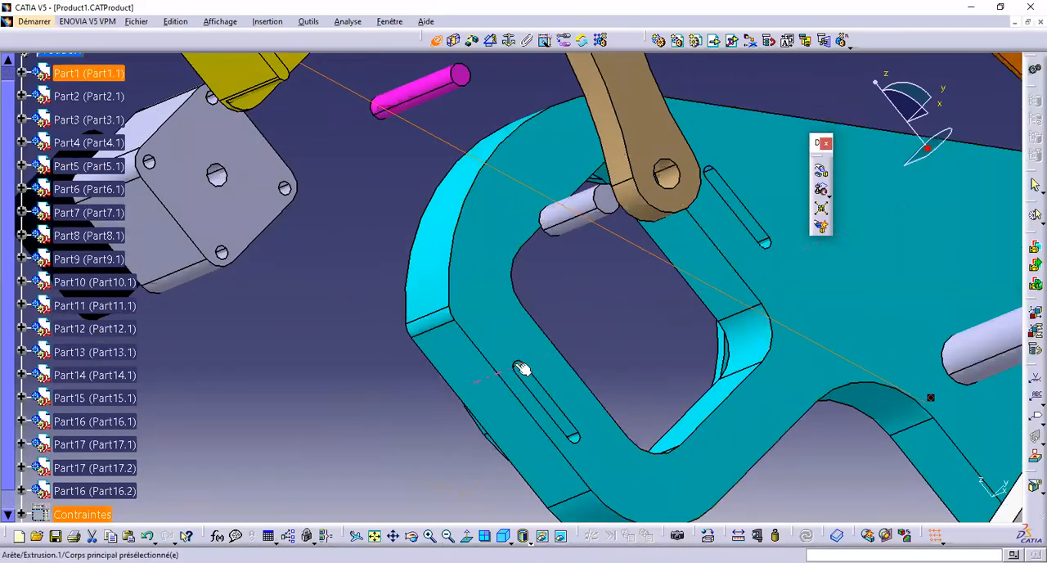
middle_click_drag(517, 367, 385, 357)
left_click(385, 354)
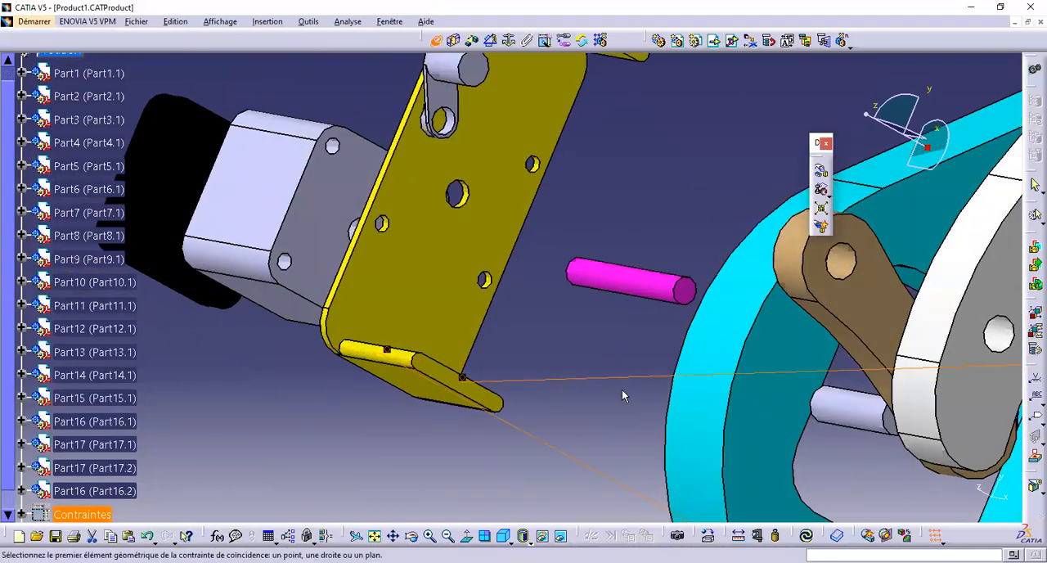
Make the rounded edge of the yellow bracket's other flange coincident with the frame's second slot end, and update the assembly
middle_click_drag(654, 312, 653, 520)
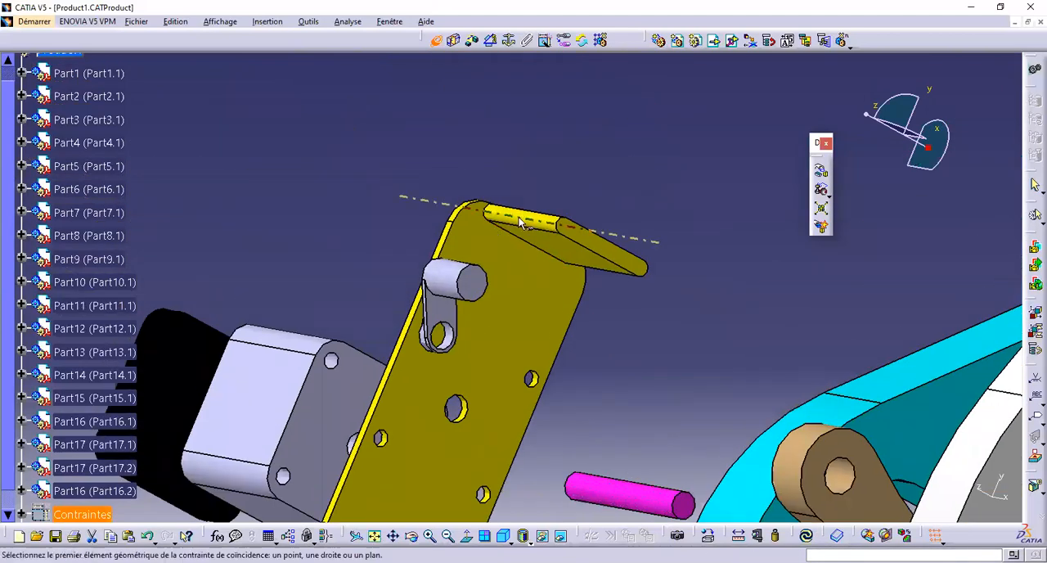
left_click(518, 218)
middle_click_drag(582, 297, 630, 214)
middle_click_drag(769, 467, 625, 354)
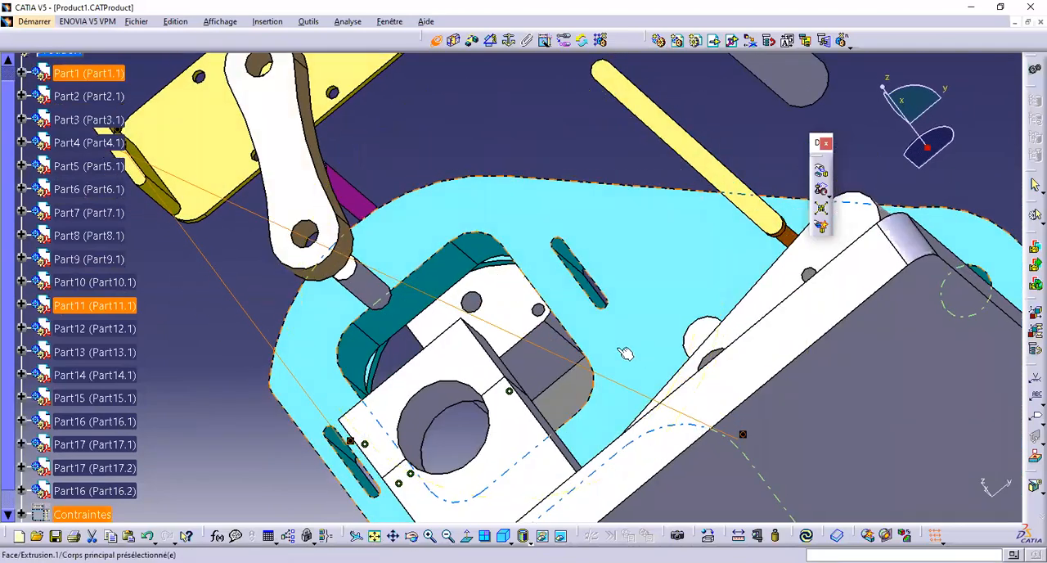
middle_click_drag(571, 257, 710, 383)
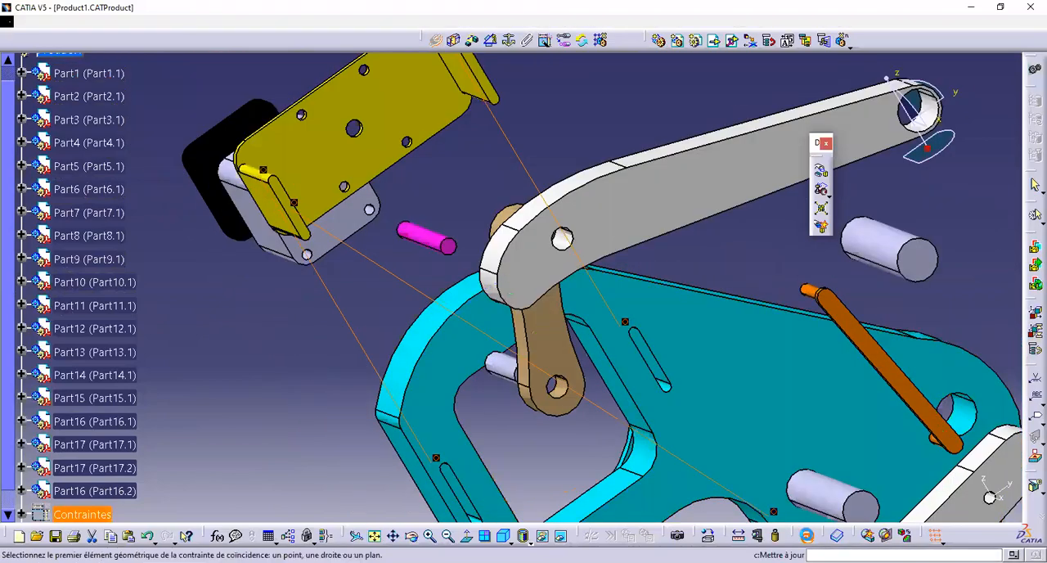
Make the drilled front face of the grey block (Part12) coincident with the back of the yellow bracket (Part11), orientation Opposée
middle_click_drag(523, 400, 675, 276)
middle_click_drag(676, 430, 342, 229)
middle_click_drag(337, 304, 389, 221)
middle_click_drag(577, 212, 524, 166)
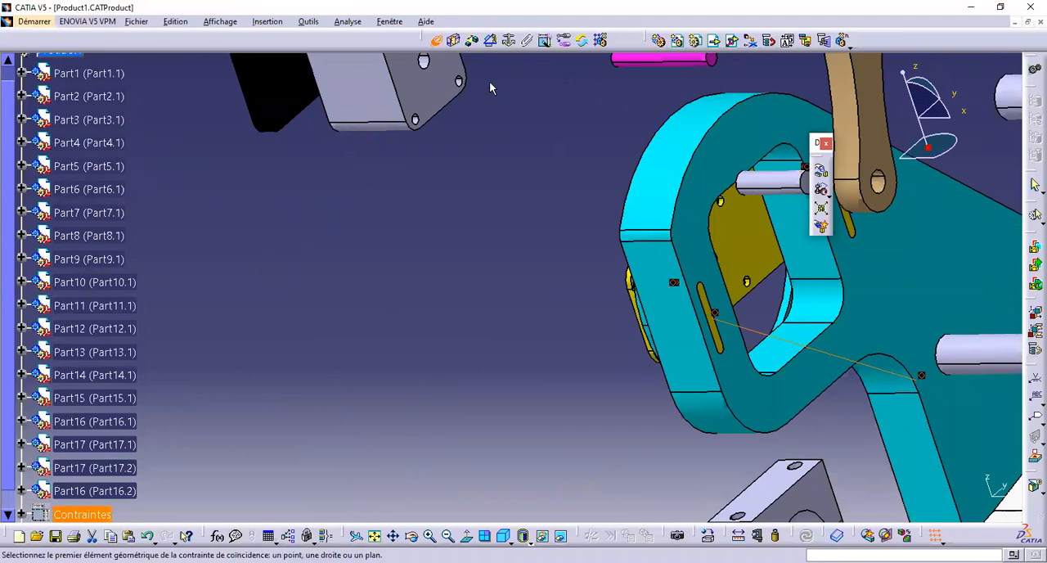
middle_click_drag(438, 97, 577, 393)
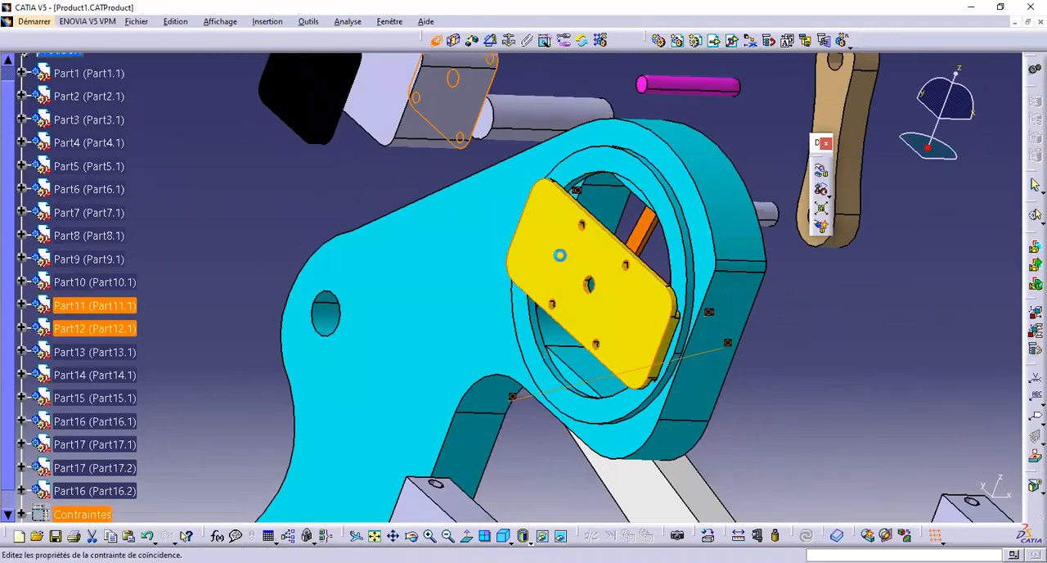
left_click(589, 283)
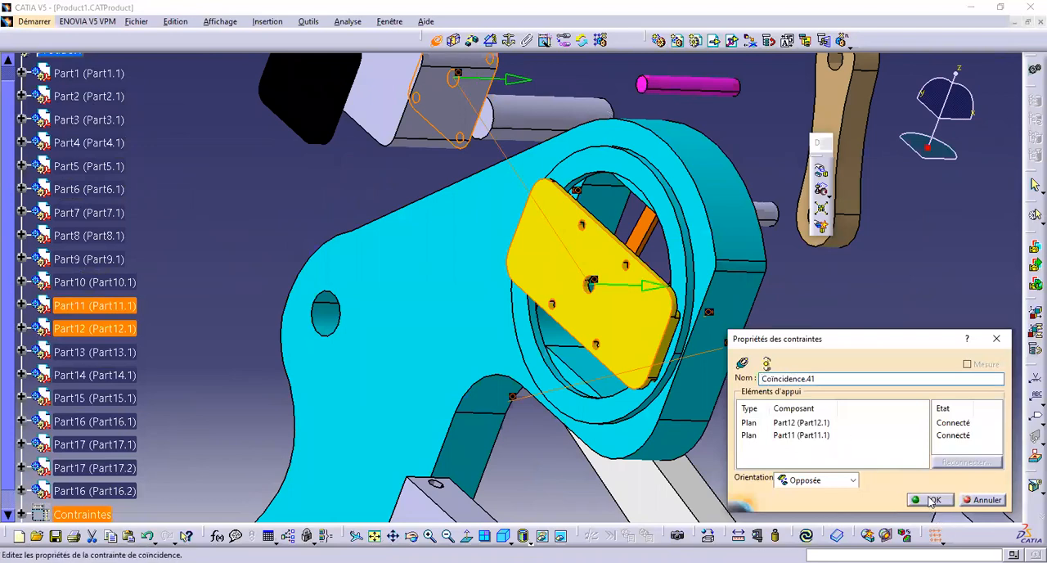
Make the central hole axis of block Part12 coincident with the central hole axis of the yellow bracket
middle_click_drag(678, 279, 447, 209)
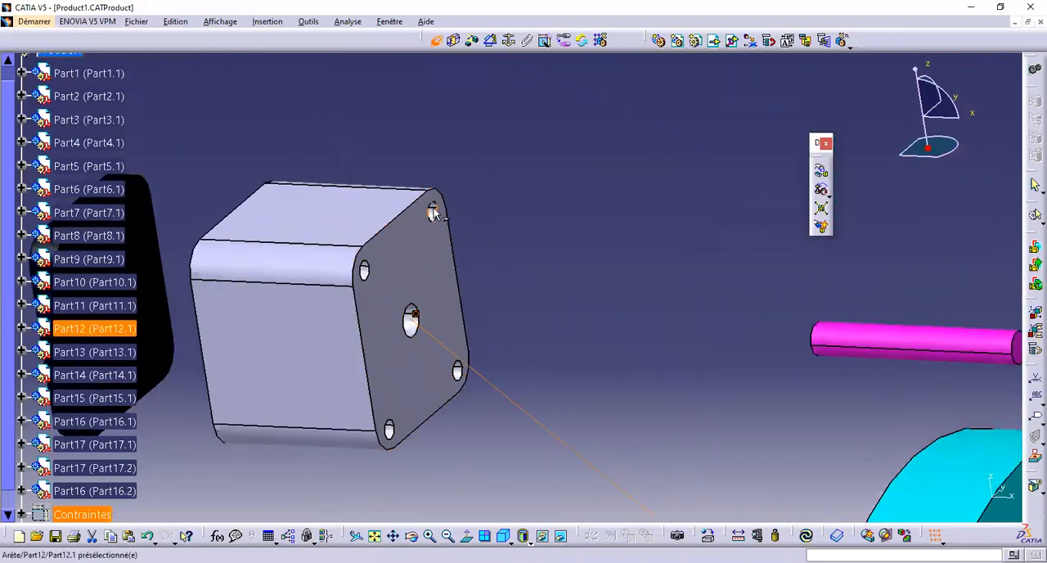
left_click(423, 329)
middle_click_drag(423, 329, 663, 471)
middle_click_drag(612, 276, 300, 309)
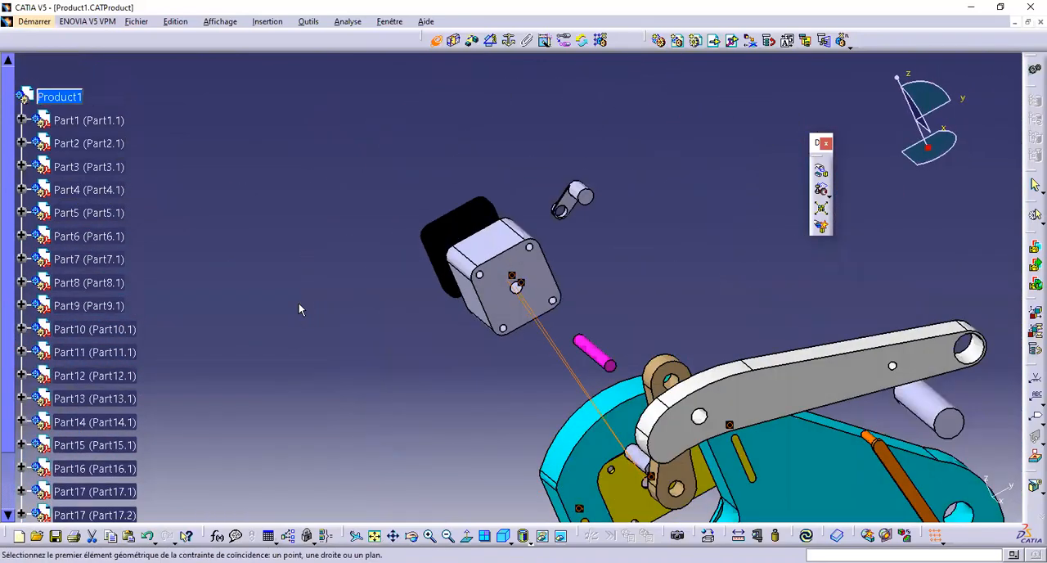
Make a corner hole axis of block Part12 coincident with the yellow bracket's matching mounting hole, and update the assembly
middle_click_drag(515, 342, 724, 225, "ctrl")
left_click(599, 83)
middle_click_drag(591, 423, 589, 360, "ctrl")
middle_click_drag(666, 486, 676, 93)
middle_click_drag(669, 180, 739, 485)
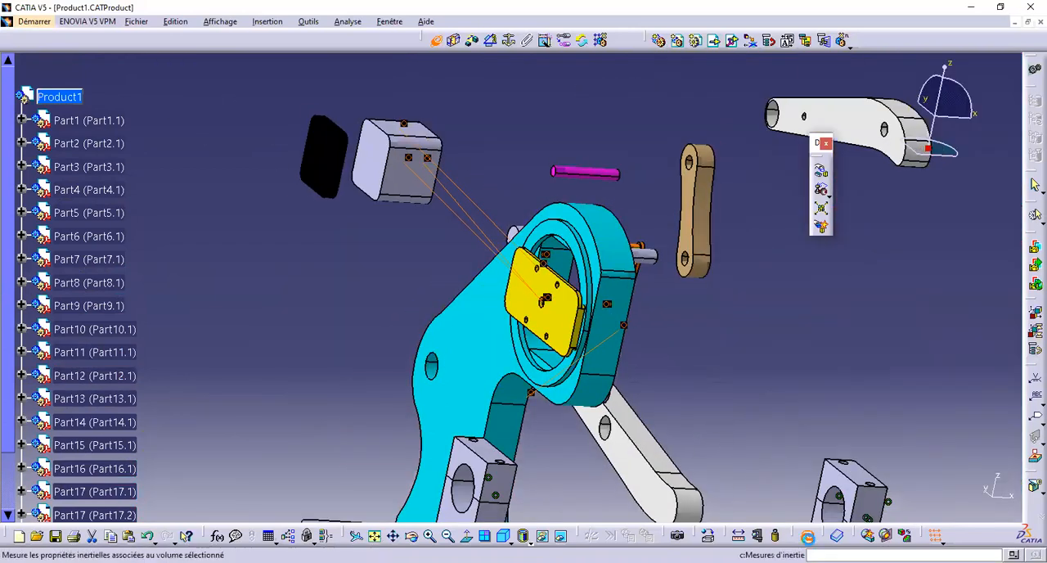
left_click(808, 536)
Make the flat face of the black plate (Part15) coincident with the outer end face of block Part12, orientation Opposée
middle_click_drag(520, 313, 406, 280)
middle_click_drag(435, 385, 491, 289, "ctrl")
middle_click_drag(596, 290, 832, 422)
middle_click_drag(468, 154, 630, 396, "ctrl")
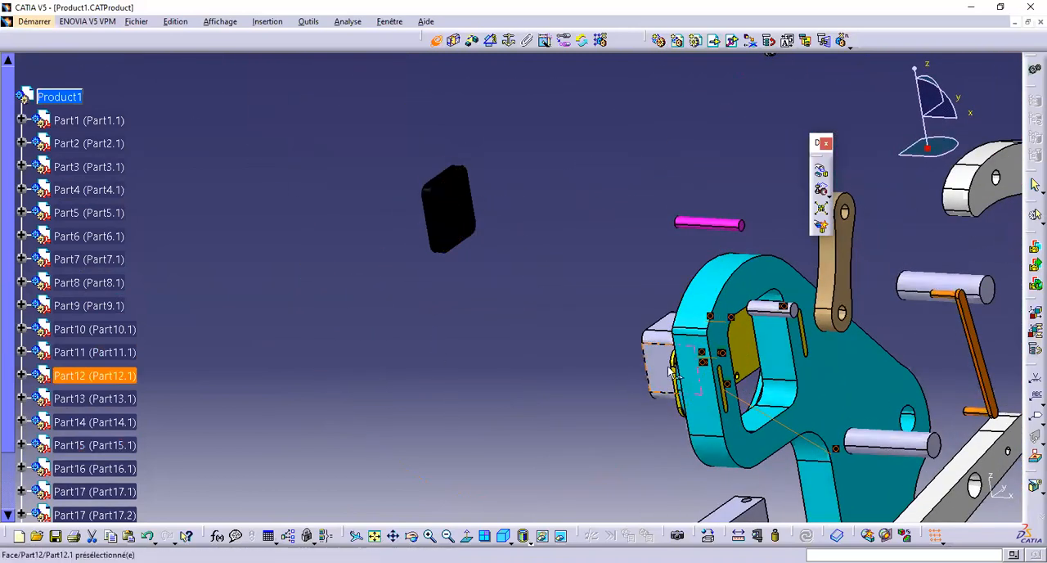
middle_click_drag(608, 305, 603, 319)
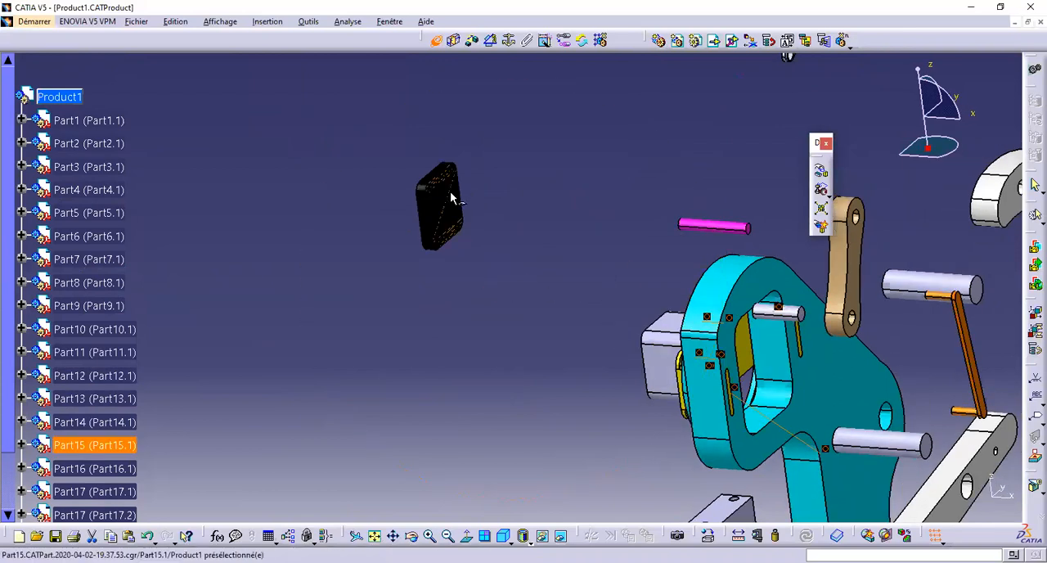
middle_click_drag(445, 213, 368, 319)
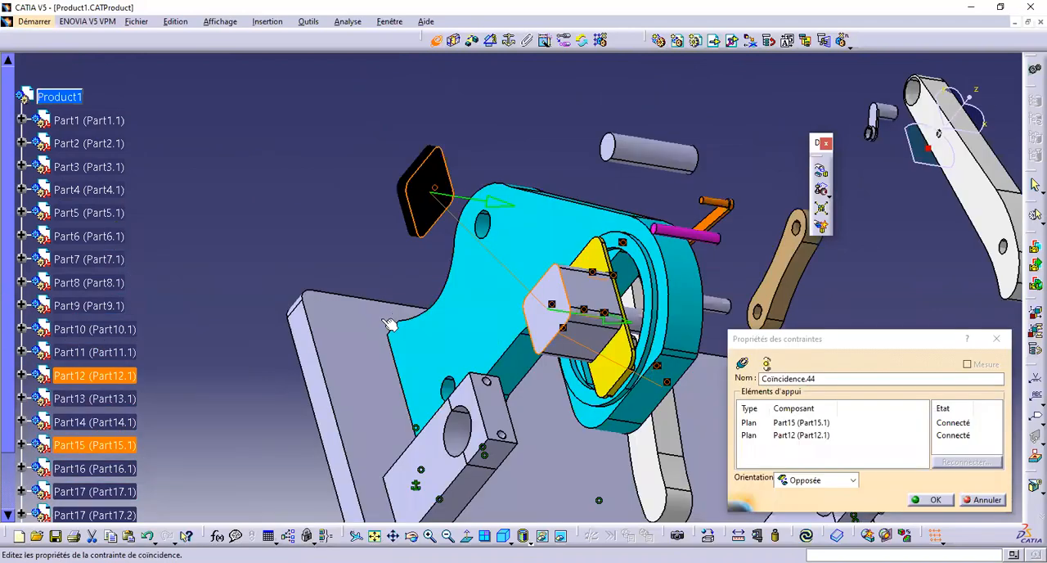
left_click(930, 501)
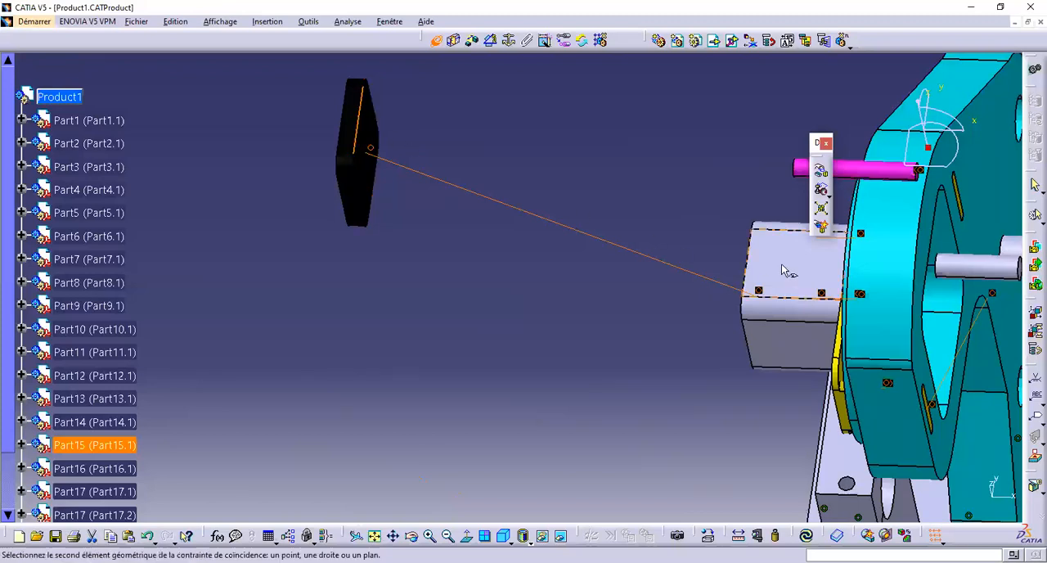
Make an edge of the black plate coincident with the matching end edge of block Part12, and update the assembly
left_click(748, 267)
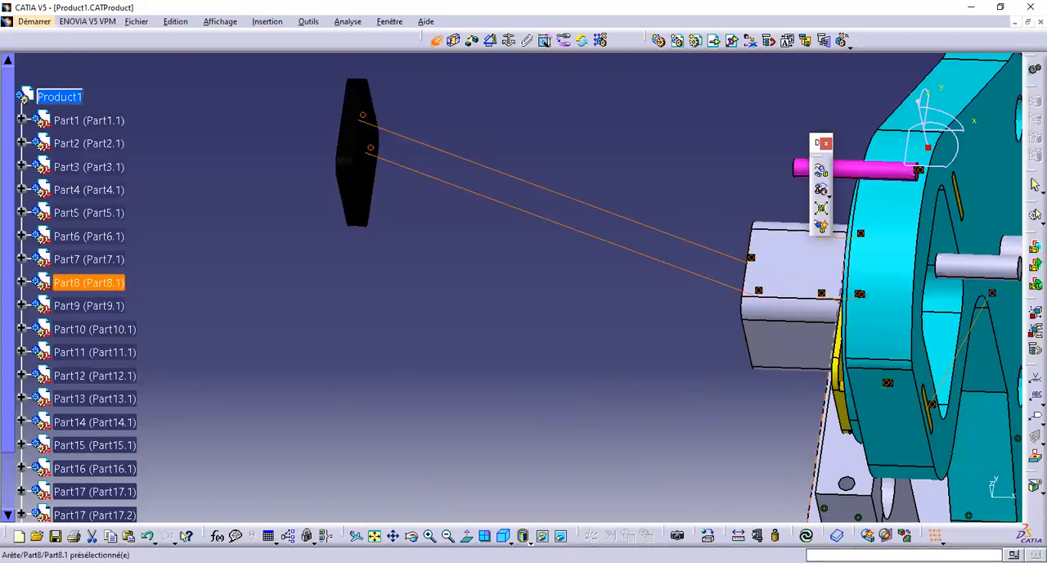
left_click(805, 535)
middle_click_drag(721, 373, 744, 317)
middle_click_drag(700, 284, 504, 320)
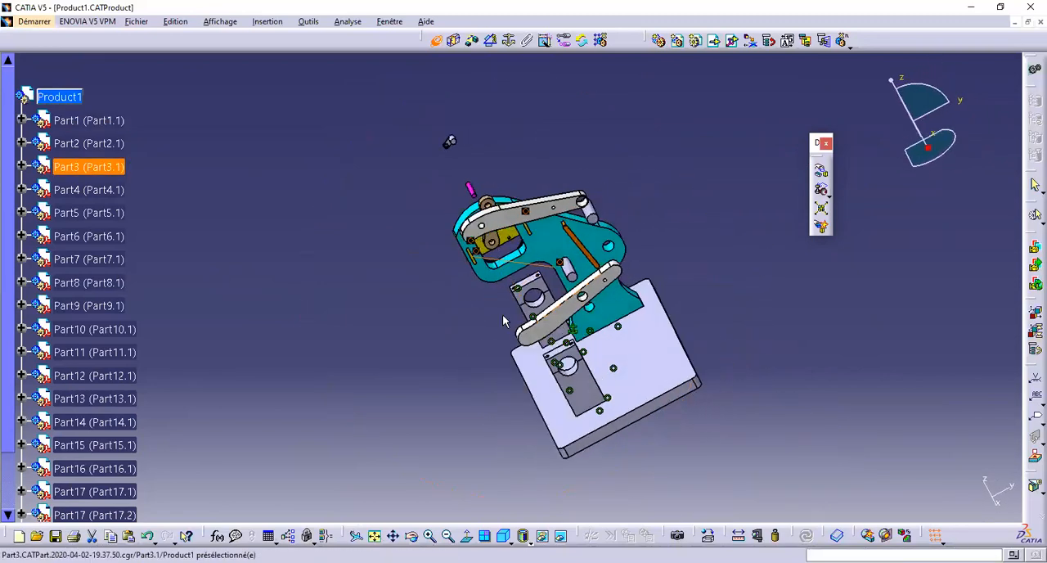
Make the axis of pin Part10 coincident with the axis of the cyan frame's upper pivot hole, and update the assembly
right_click(664, 307)
middle_click_drag(767, 189, 717, 317)
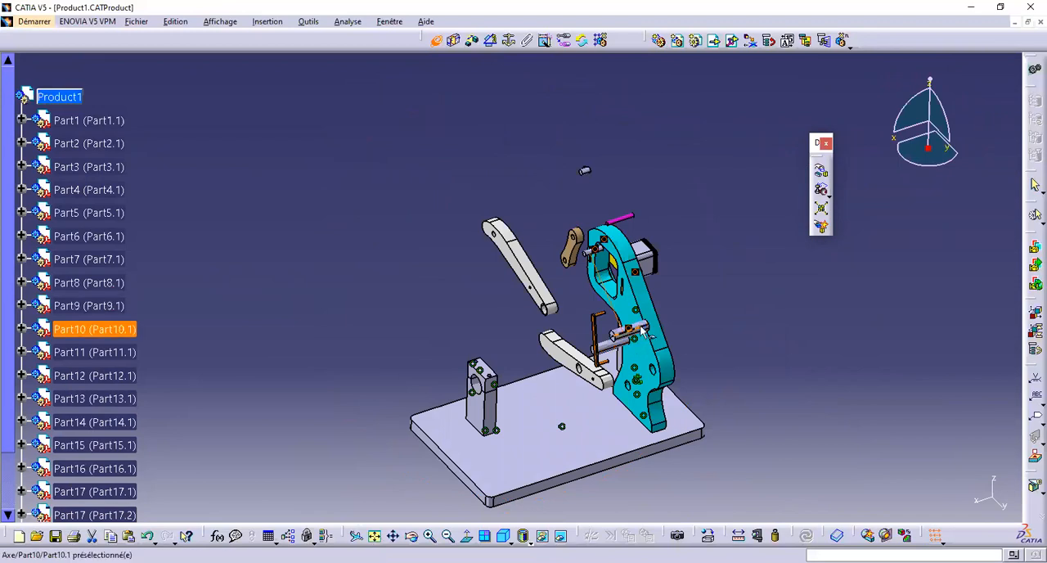
scroll(663, 412, "up", 5)
middle_click_drag(654, 403, 481, 216)
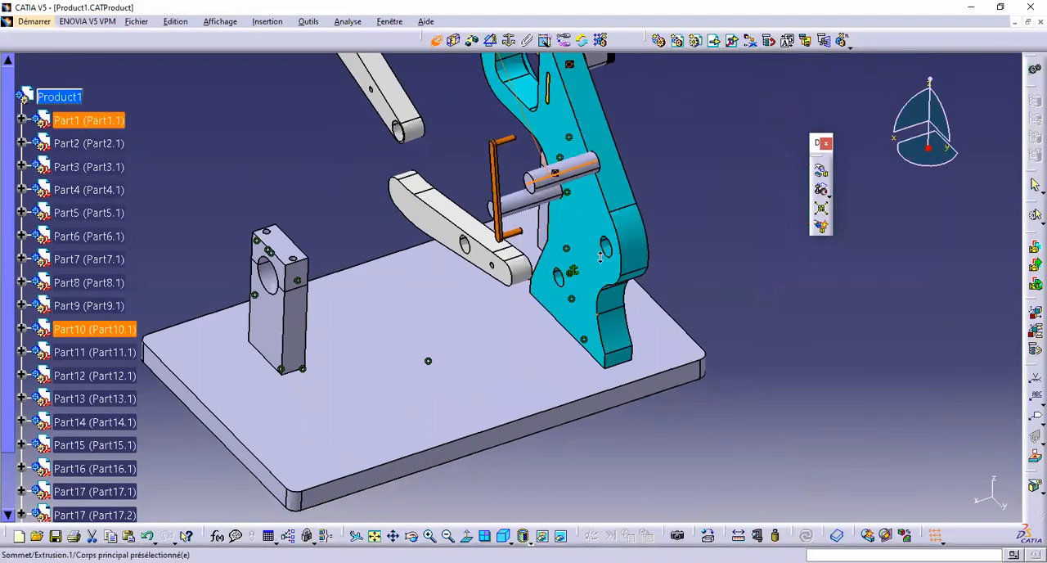
scroll(690, 266, "up", 5)
middle_click_drag(685, 263, 591, 416)
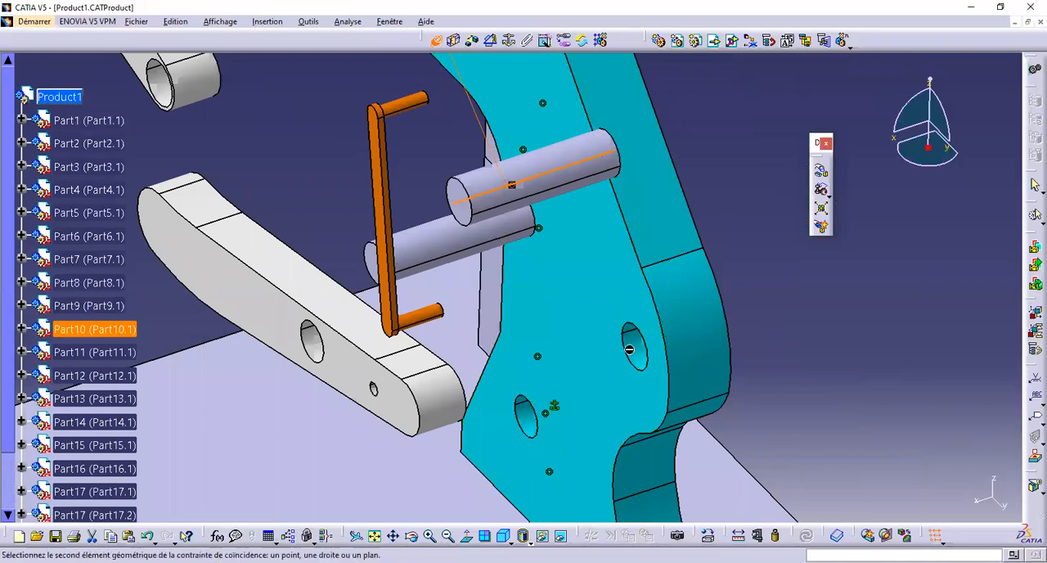
middle_click_drag(633, 347, 672, 346)
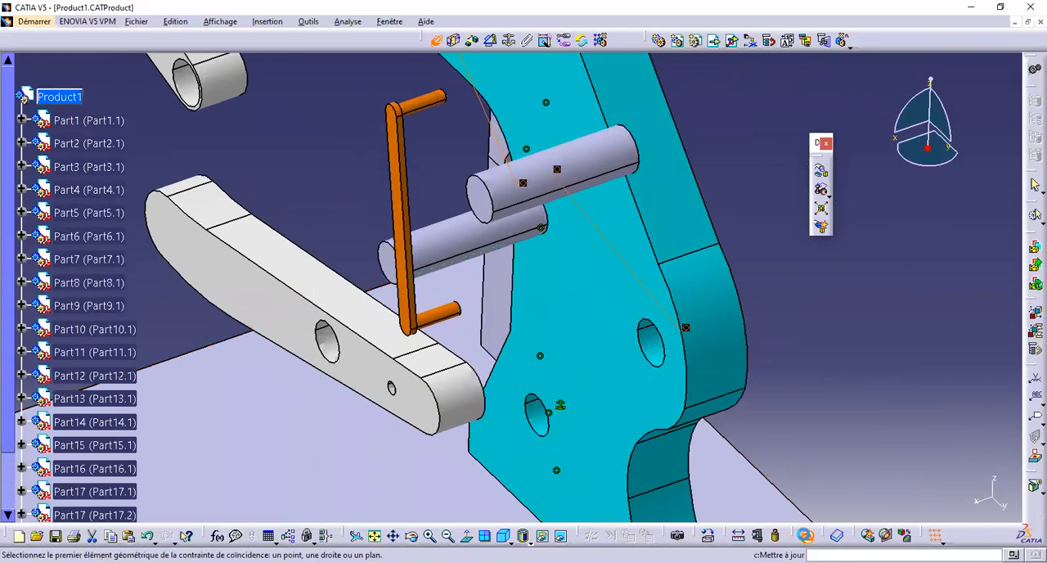
left_click(806, 535)
Make the end face of pin Part10 coincident with the frame's back face, orientation Identique, and update the assembly
middle_click_drag(647, 374, 409, 308)
left_click(291, 266)
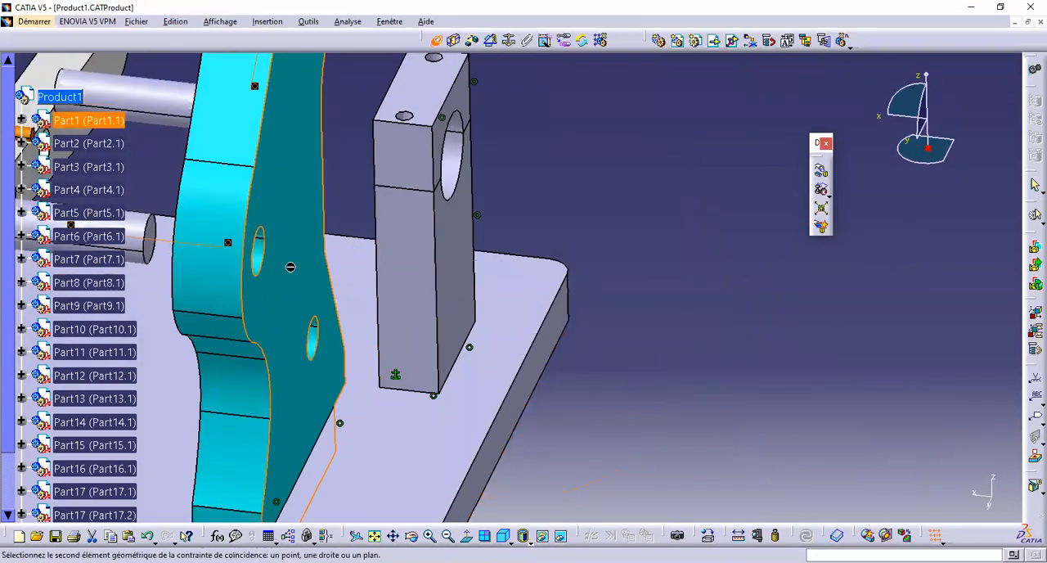
middle_click_drag(291, 267, 491, 272)
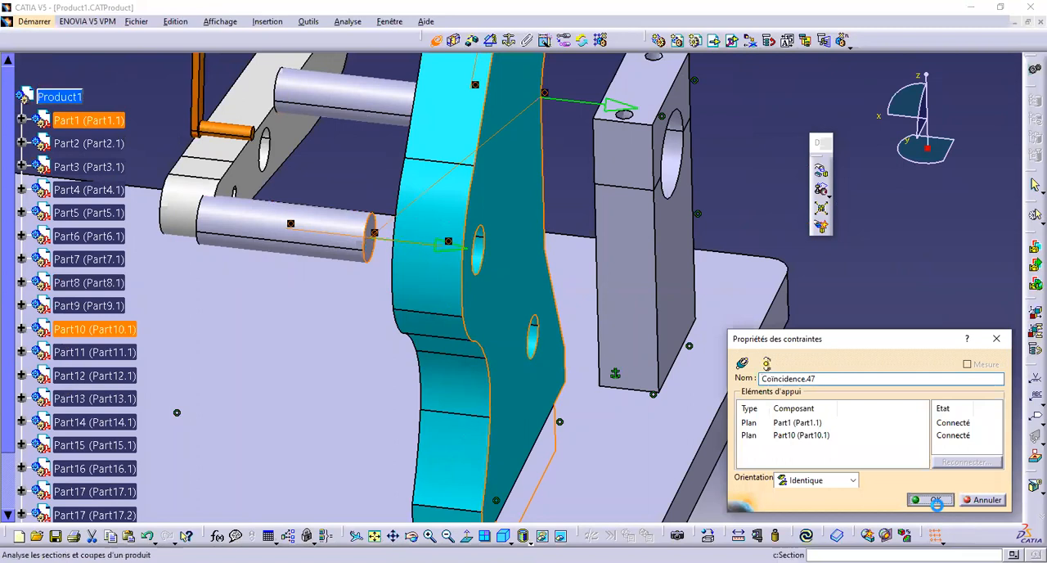
left_click(934, 500)
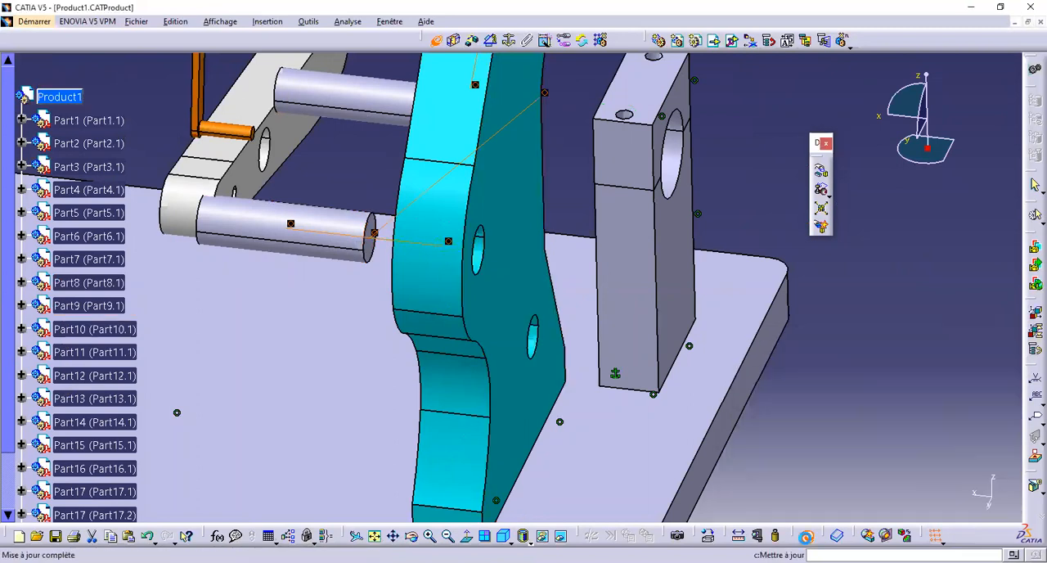
left_click(806, 536)
Make the axis of pin Part9 coincident with the axis of the cyan frame's lower pivot hole
middle_click_drag(374, 226, 505, 251)
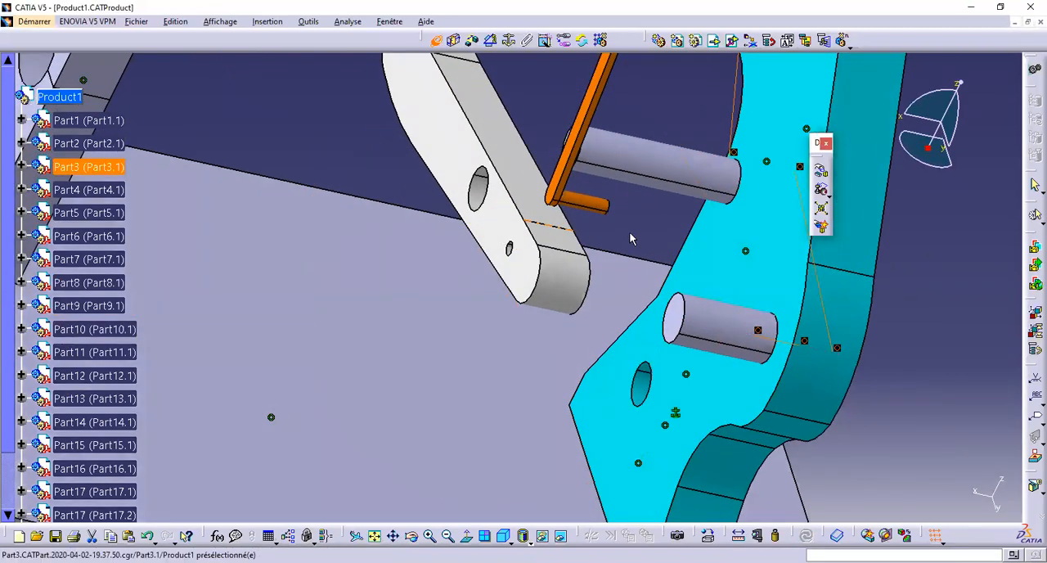
middle_click_drag(630, 238, 641, 224)
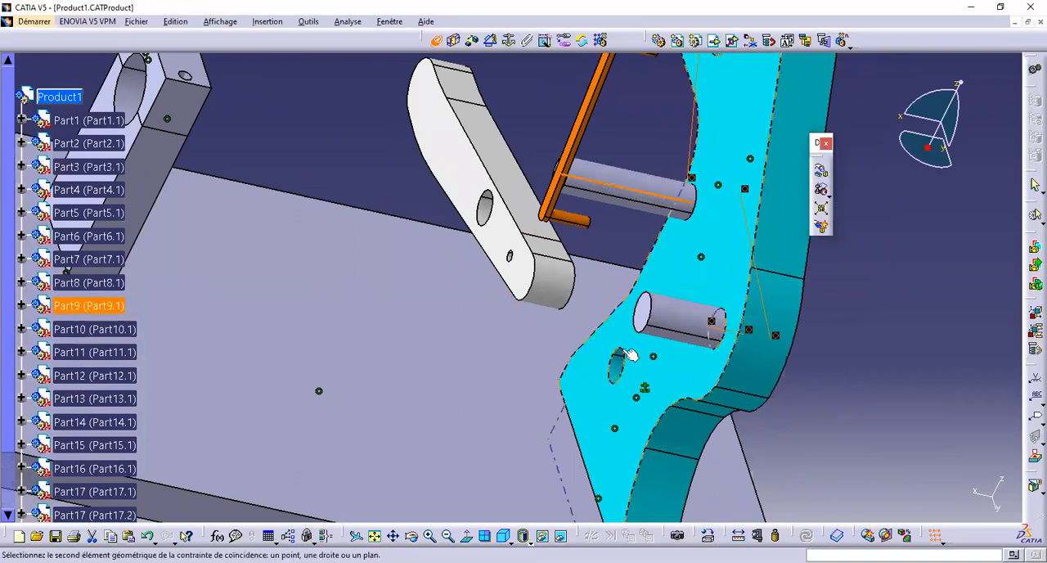
middle_click_drag(615, 370, 621, 175)
Make the end face of pin Part9 coincident with the back face of frame Part1, and update the assembly
middle_click(526, 270)
middle_click_drag(515, 287, 524, 134)
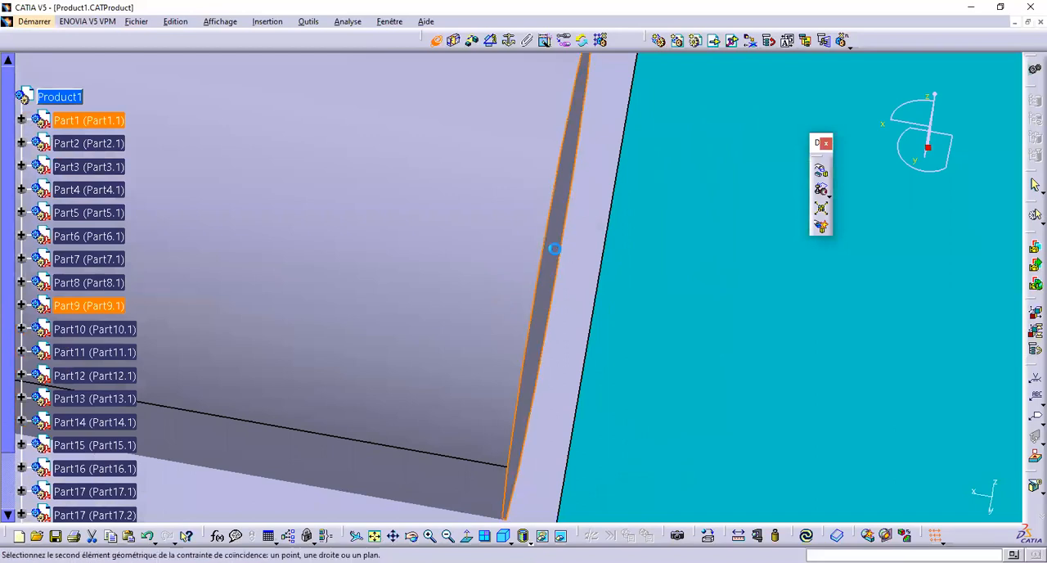
left_click(928, 499)
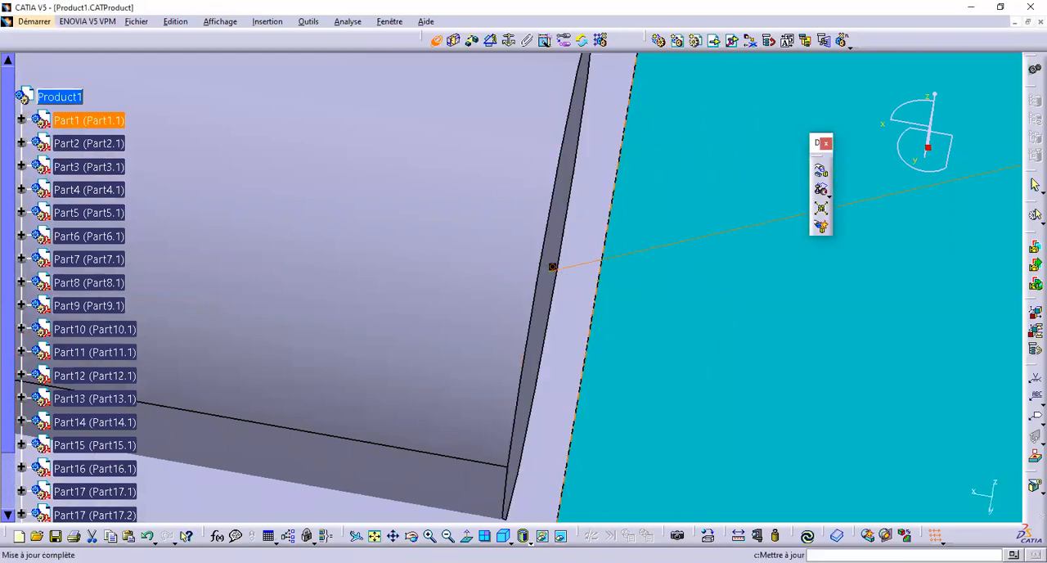
Make the large hole axis of the lower white lever (Part3) coincident with the axis of pin Part9
middle_click_drag(682, 360, 679, 517)
middle_click_drag(538, 368, 432, 343)
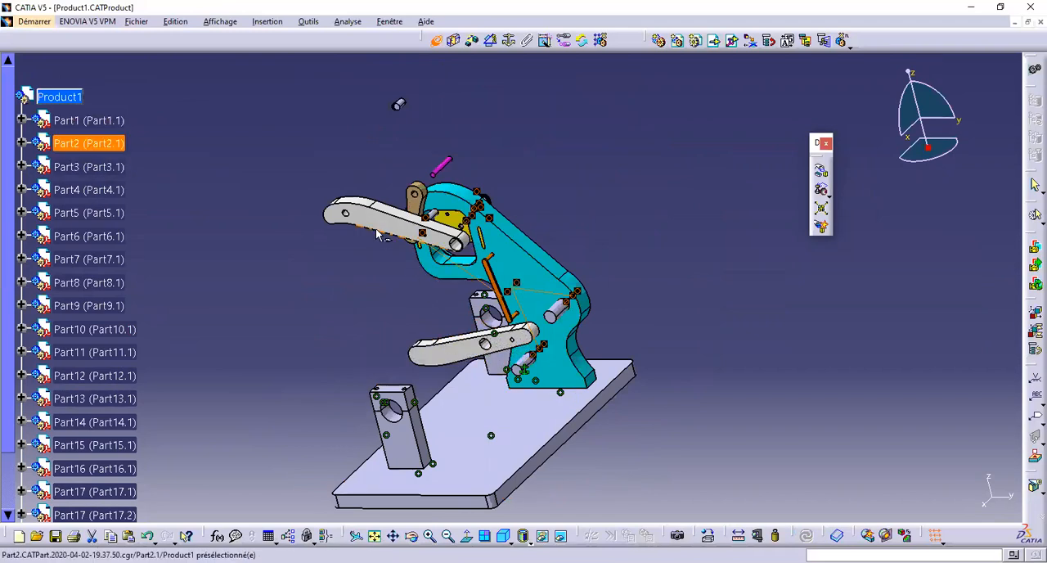
middle_click_drag(495, 237, 490, 344)
right_click(490, 344)
left_click(304, 324)
middle_click_drag(549, 334, 696, 130)
middle_click_drag(487, 366, 490, 281)
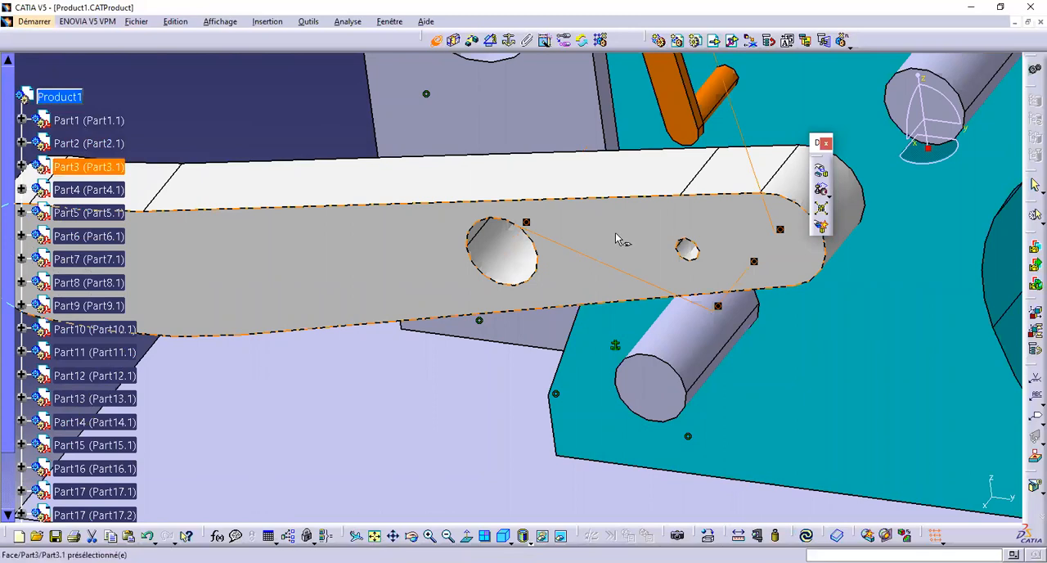
Make the front face of lever Part3 coincident with the free end face of pin Part9, and update the assembly
left_click(676, 325)
left_click(641, 393)
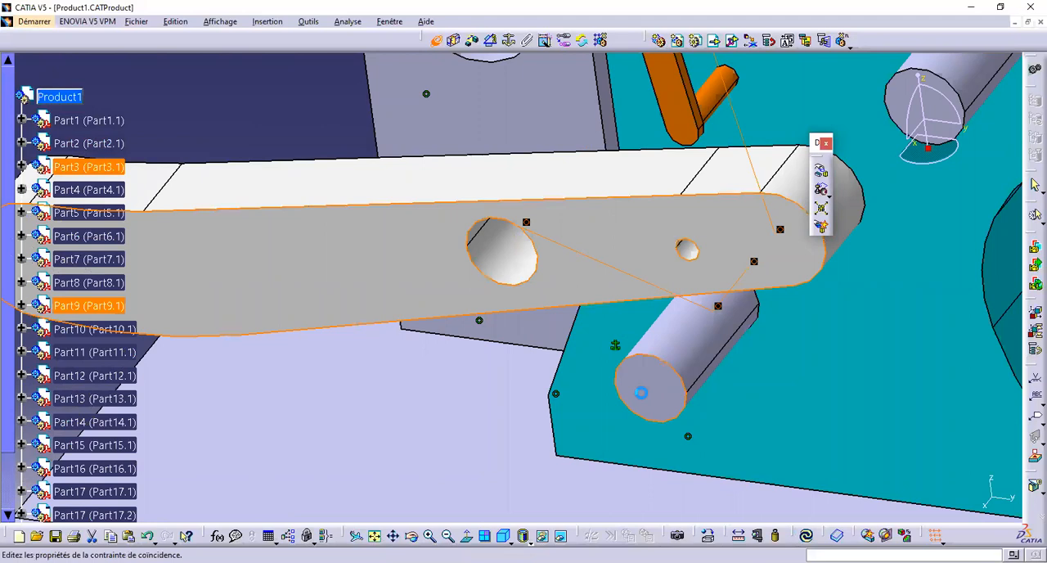
left_click(933, 499)
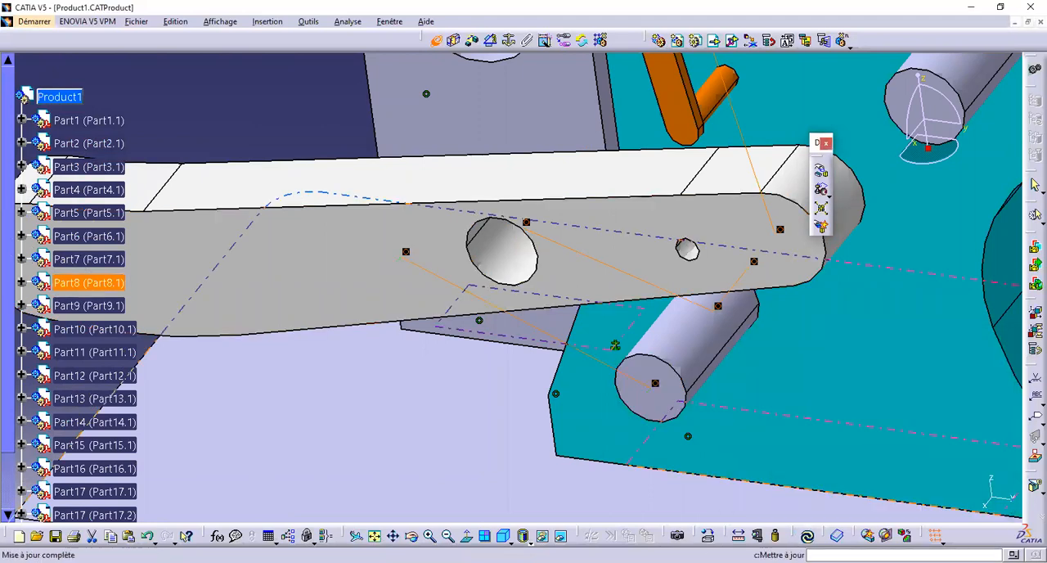
Make the end hole axis of the upper white lever (Part2) coincident with the axis of pin Part10
middle_click_drag(748, 331, 771, 528)
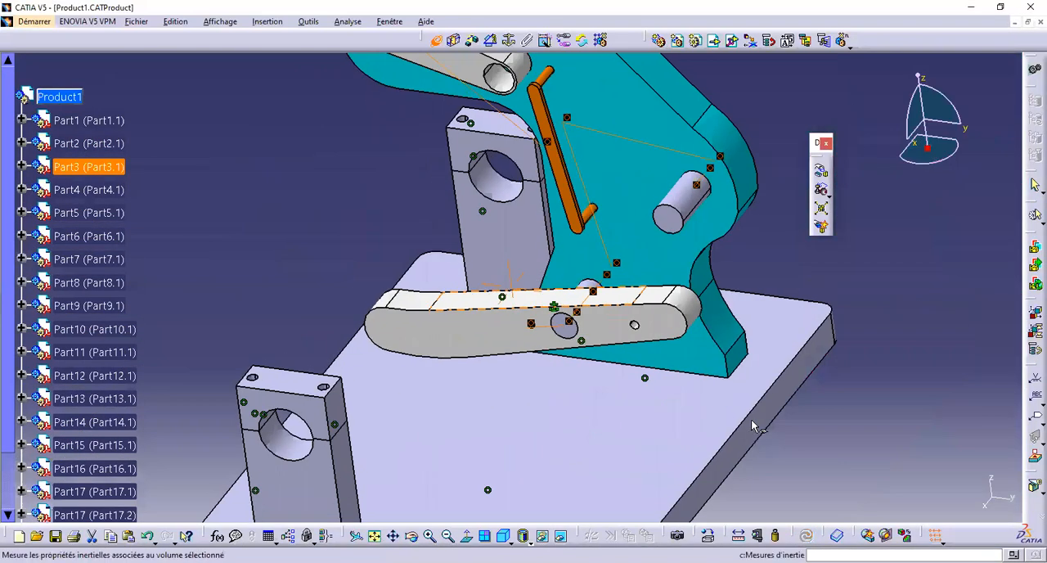
middle_click_drag(560, 184, 550, 353)
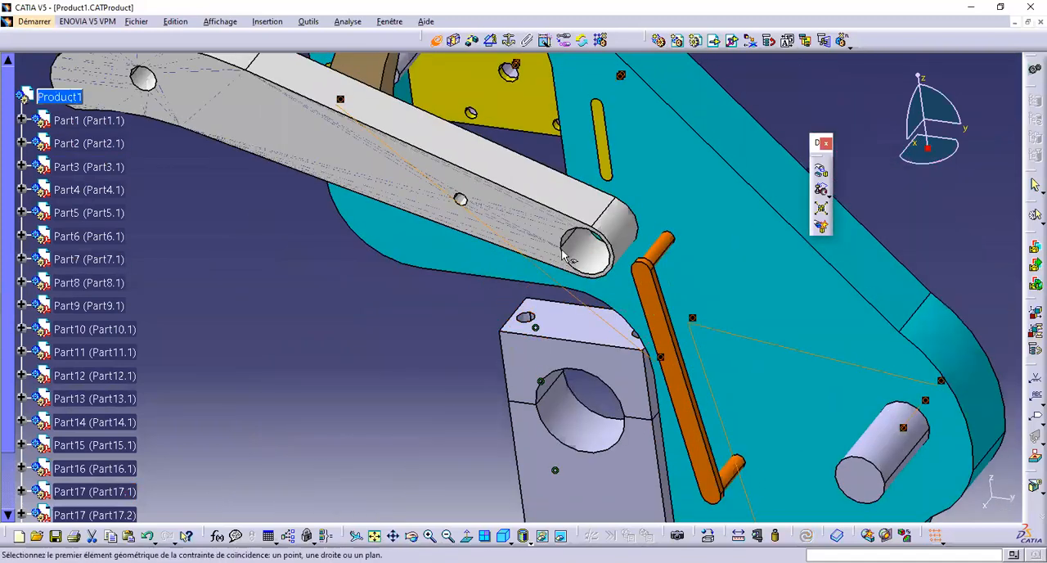
left_click(589, 260)
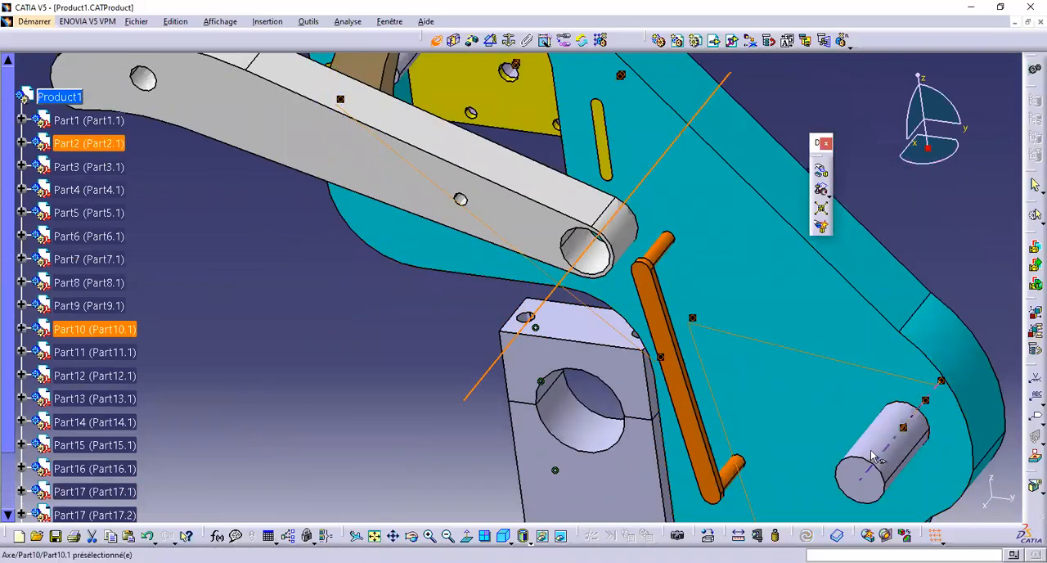
left_click(876, 448)
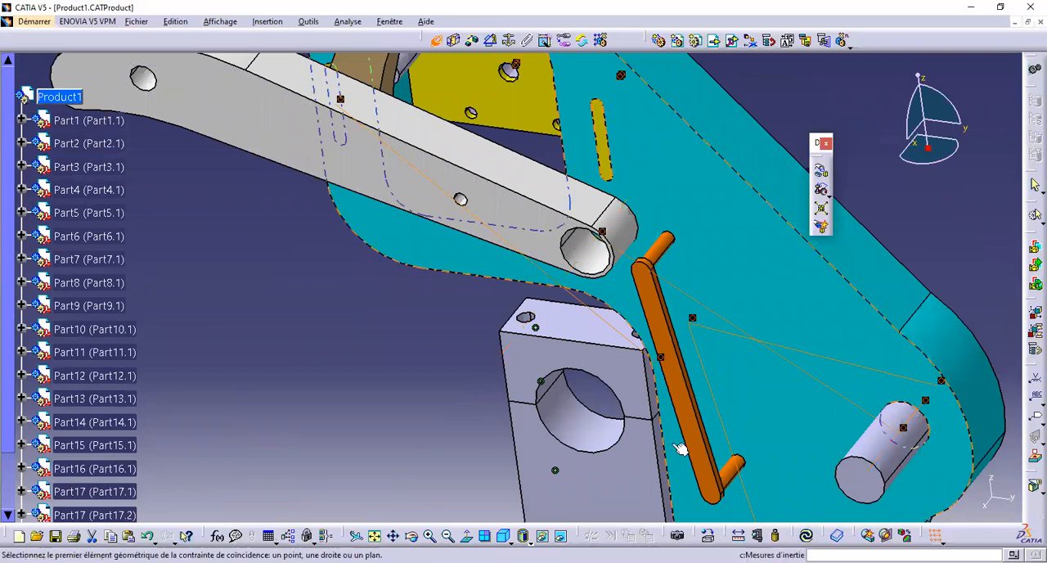
Make the front face of lever Part2 coincident with the free end face of pin Part10, and update the assembly
left_click(589, 253)
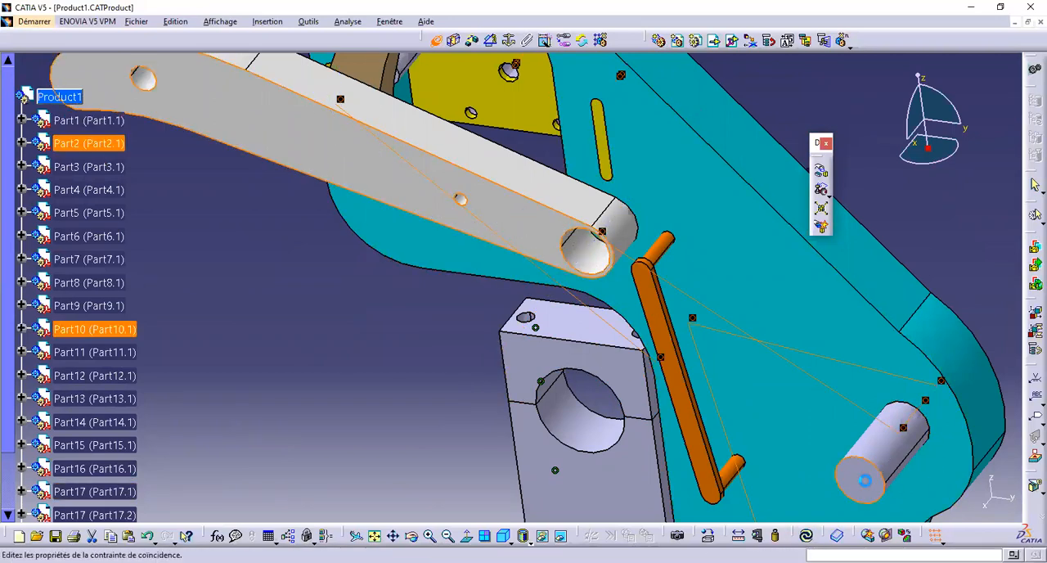
left_click(931, 498)
left_click(806, 536)
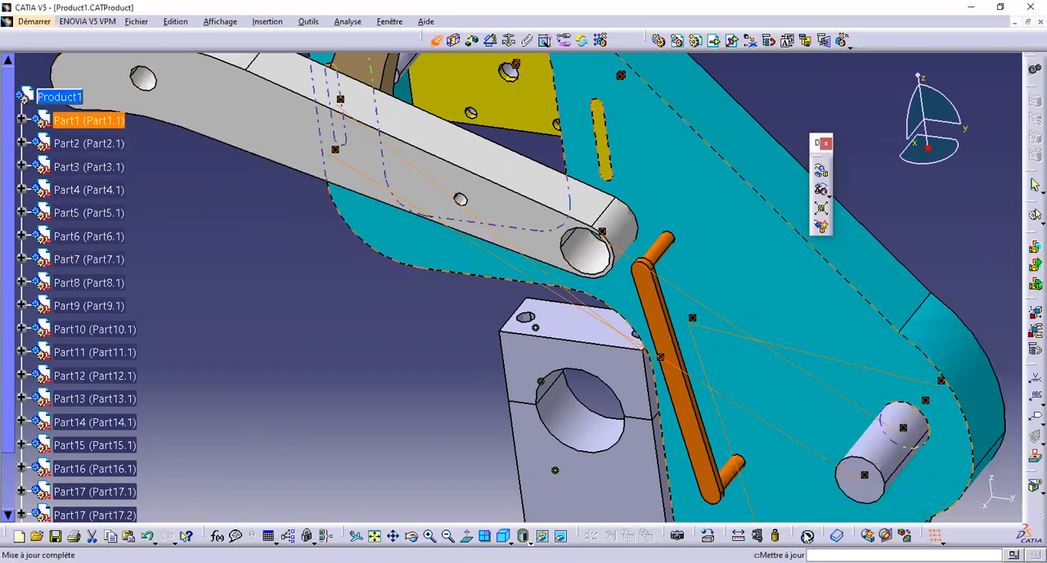
Make one pin axis of the orange link (Part7) coincident with the small hole axis of lever Part2
middle_click_drag(781, 319, 763, 446)
middle_click_drag(642, 403, 525, 398)
middle_click_drag(561, 261, 632, 160)
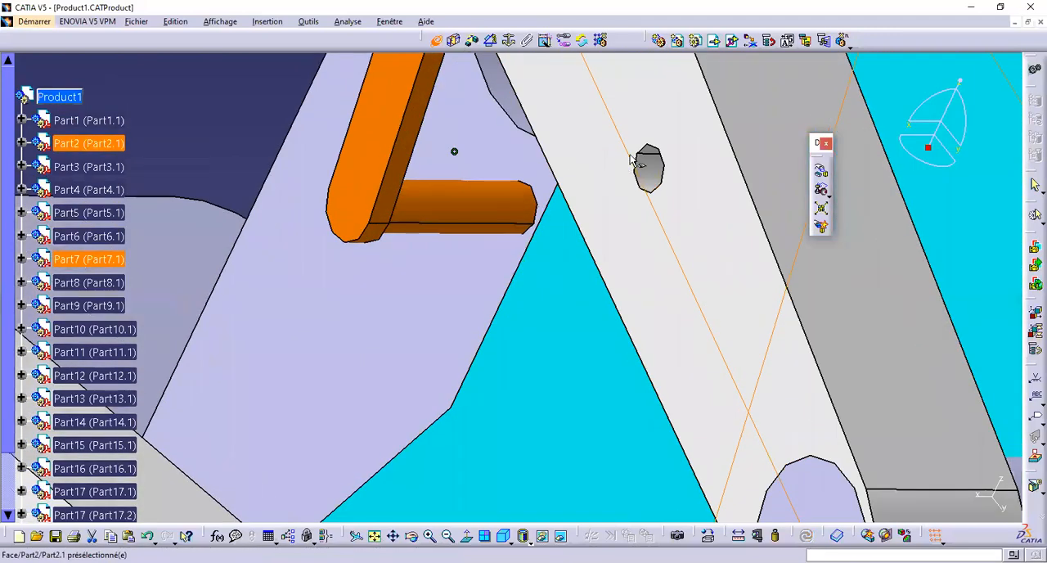
Make the back face of lever Part2 coincident with the end face of the orange link's pin, orientation Identique, and update the assembly
middle_click_drag(698, 208, 505, 260)
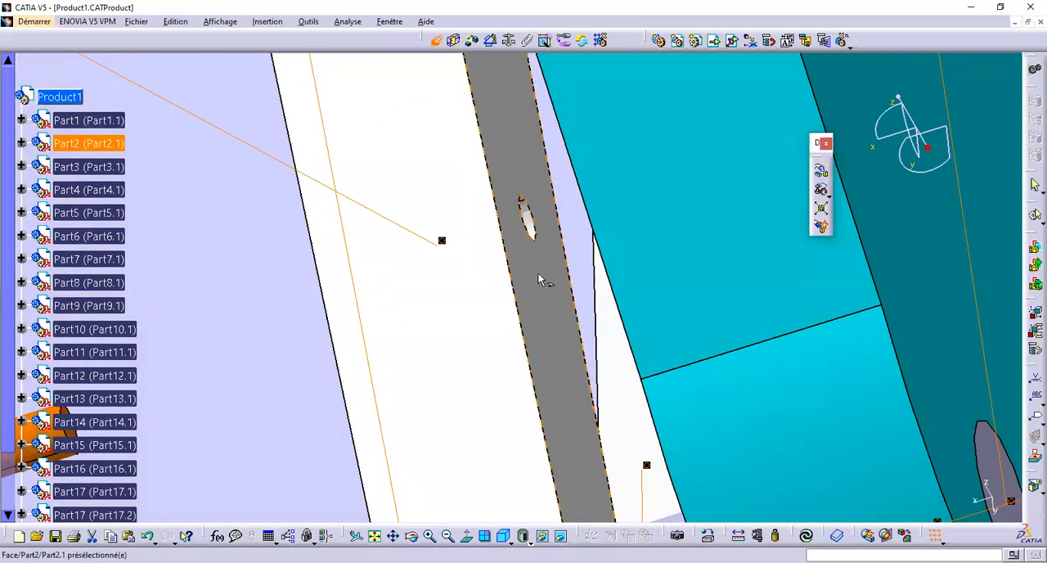
middle_click_drag(527, 171, 626, 515)
middle_click_drag(419, 204, 379, 282)
middle_click_drag(381, 335, 523, 200)
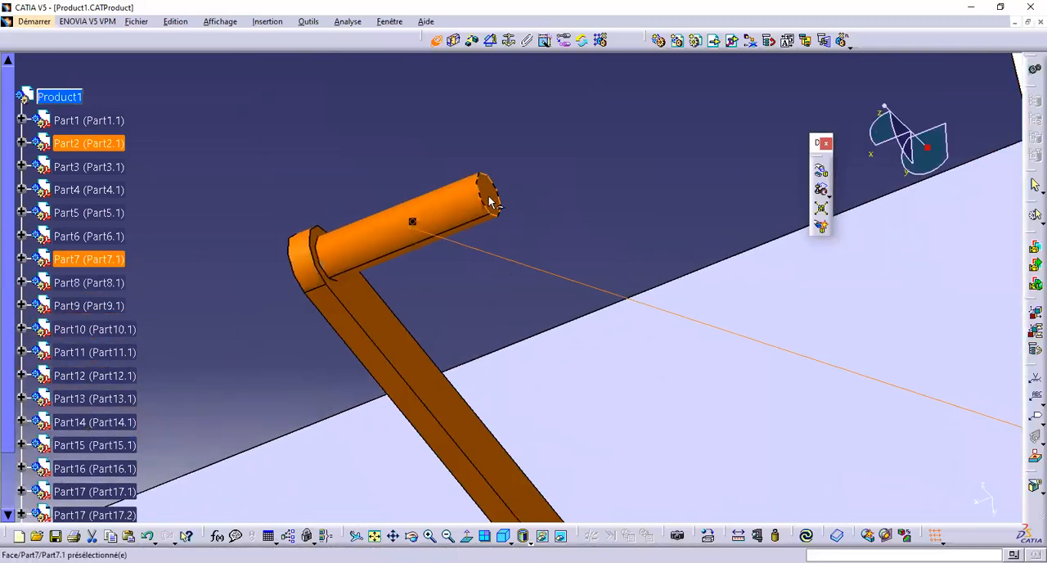
left_click(488, 196)
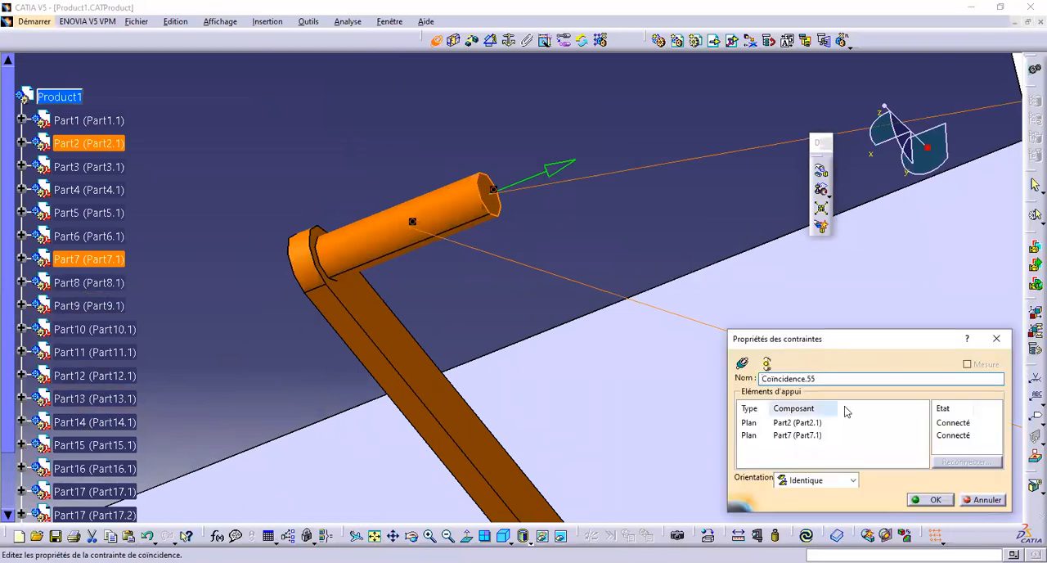
left_click(931, 499)
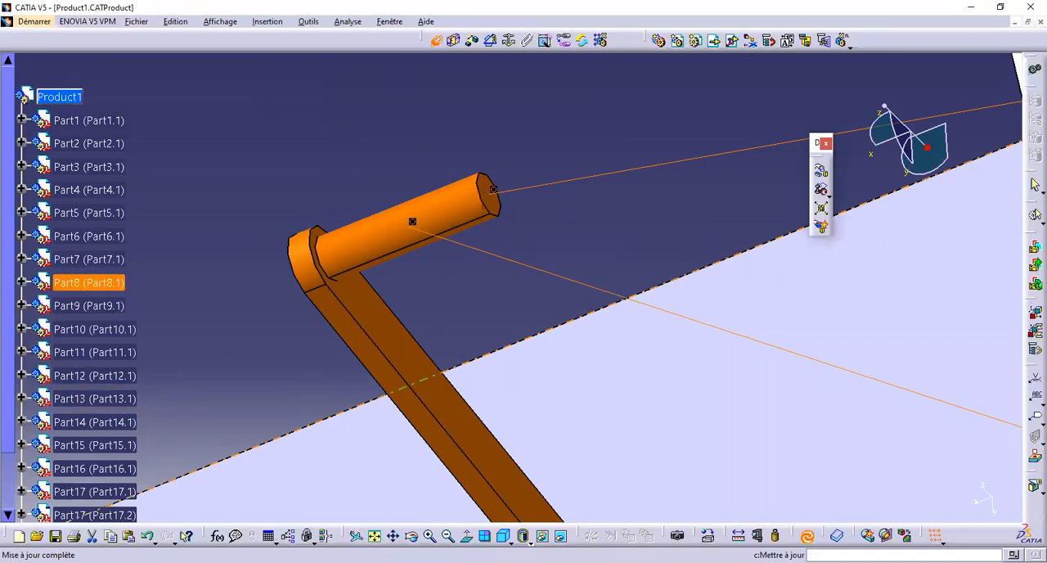
Hide the lower white lever Part3 to expose the orange link's lower pin
middle_click_drag(657, 359, 651, 409)
middle_click_drag(631, 305, 747, 246)
middle_click_drag(567, 365, 598, 488)
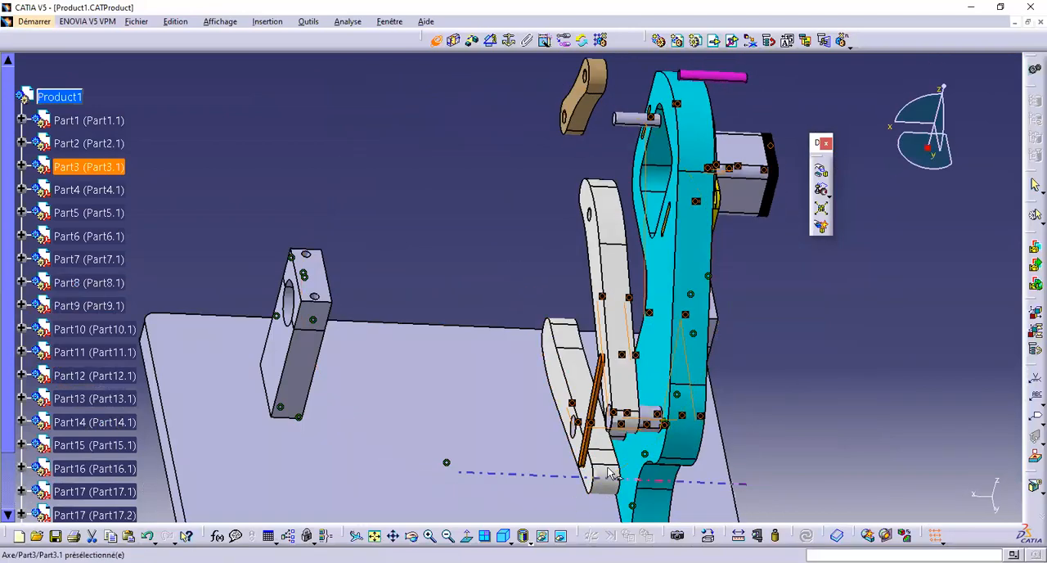
right_click(600, 471)
left_click(621, 508)
Make the free pin axis of the orange link Part7 coincident with the small hole axis of hidden lever Part3, and update the assembly
middle_click_drag(600, 508, 591, 327)
middle_click_drag(592, 233, 603, 182)
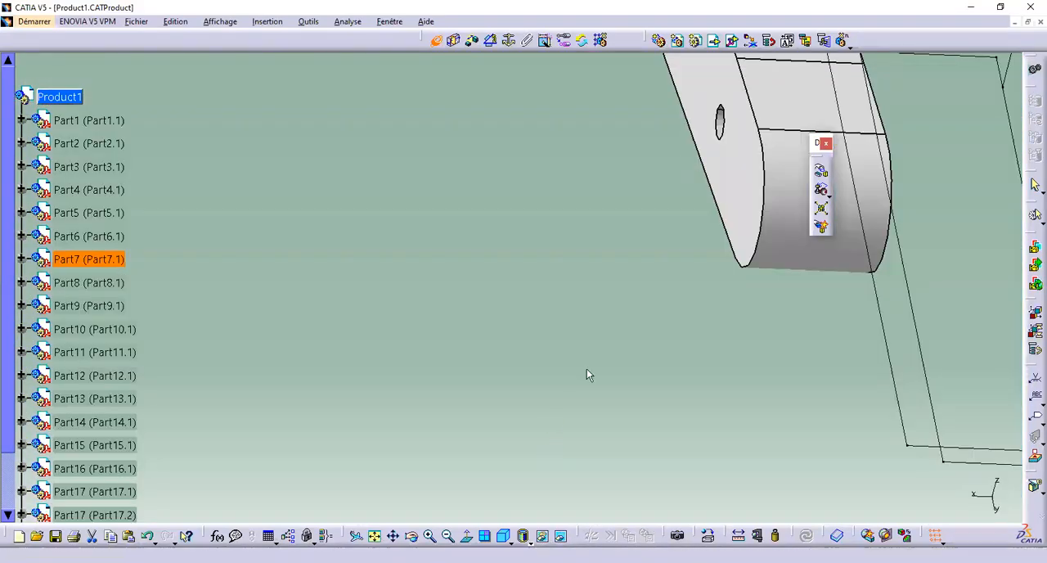
middle_click_drag(586, 374, 723, 240)
middle_click_drag(385, 299, 271, 215)
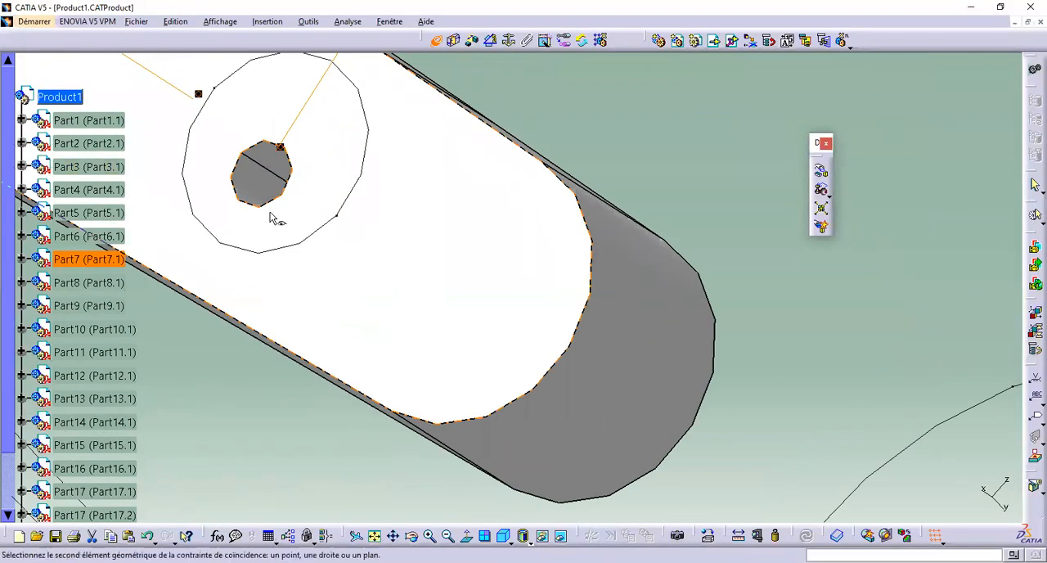
left_click(282, 198)
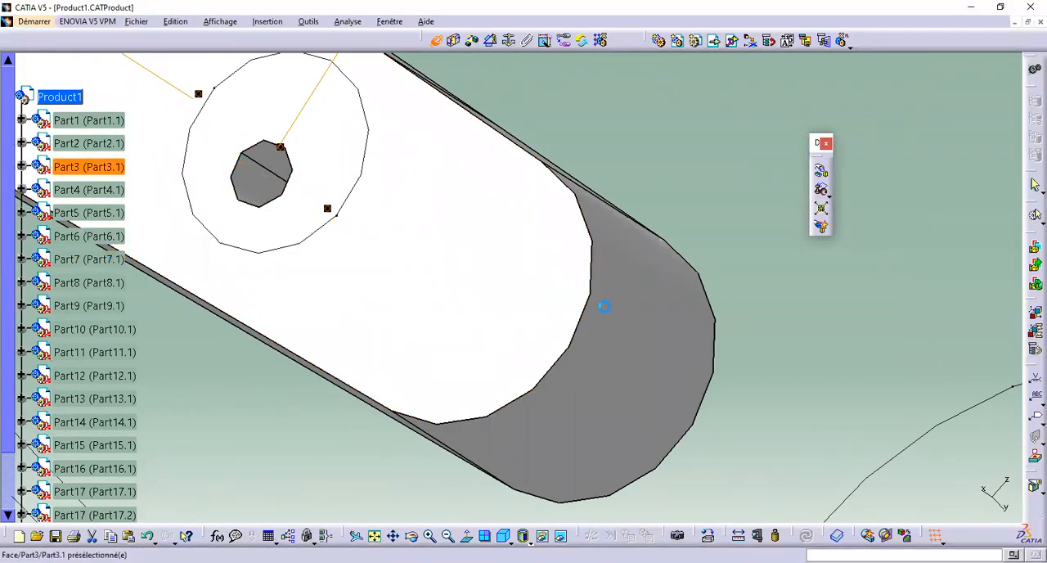
middle_click_drag(699, 351, 441, 267)
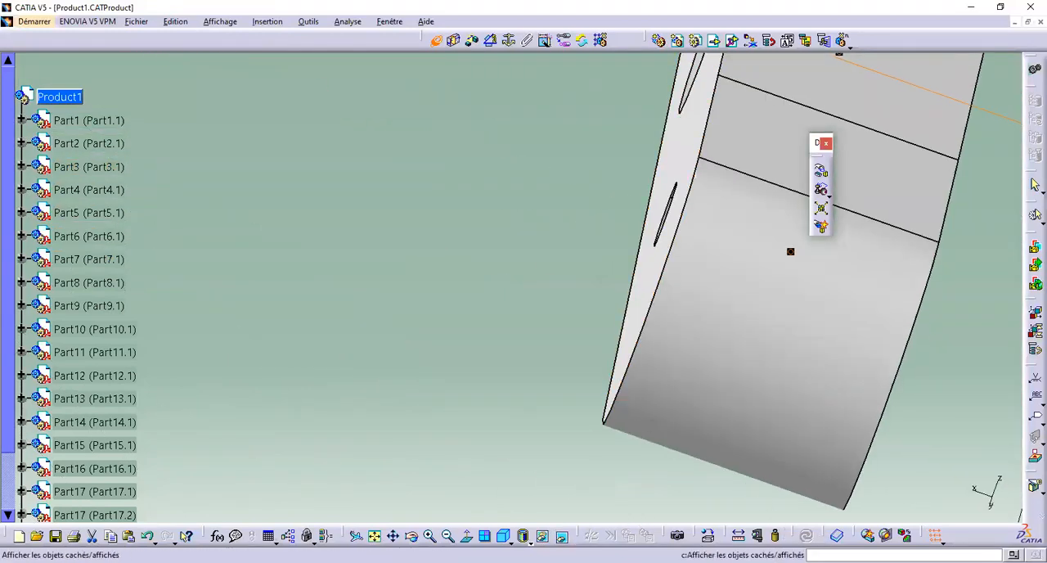
left_click(562, 536)
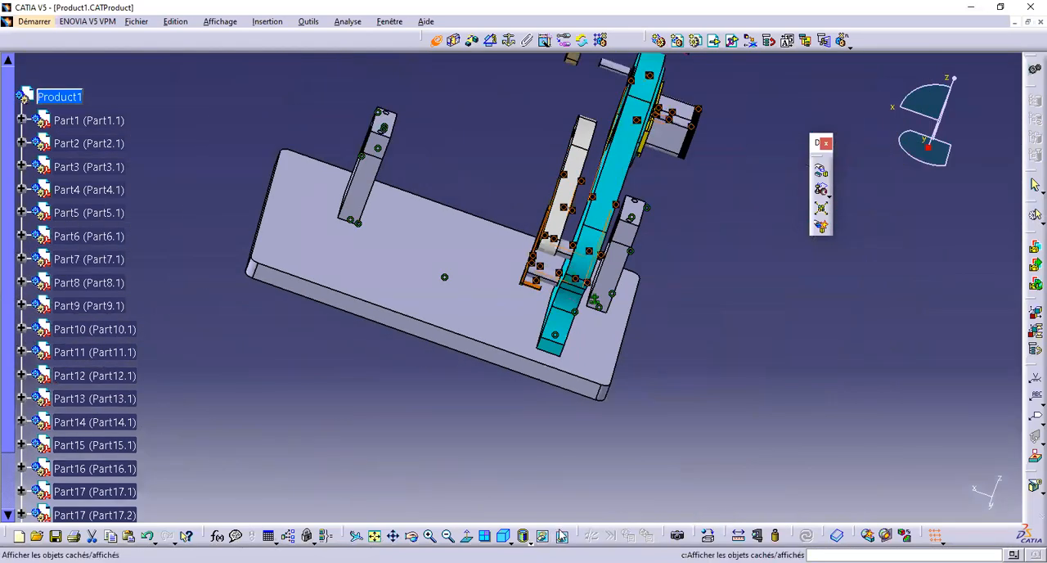
Show the hidden lower white lever Part3 again and return to the visible space
left_click(561, 535)
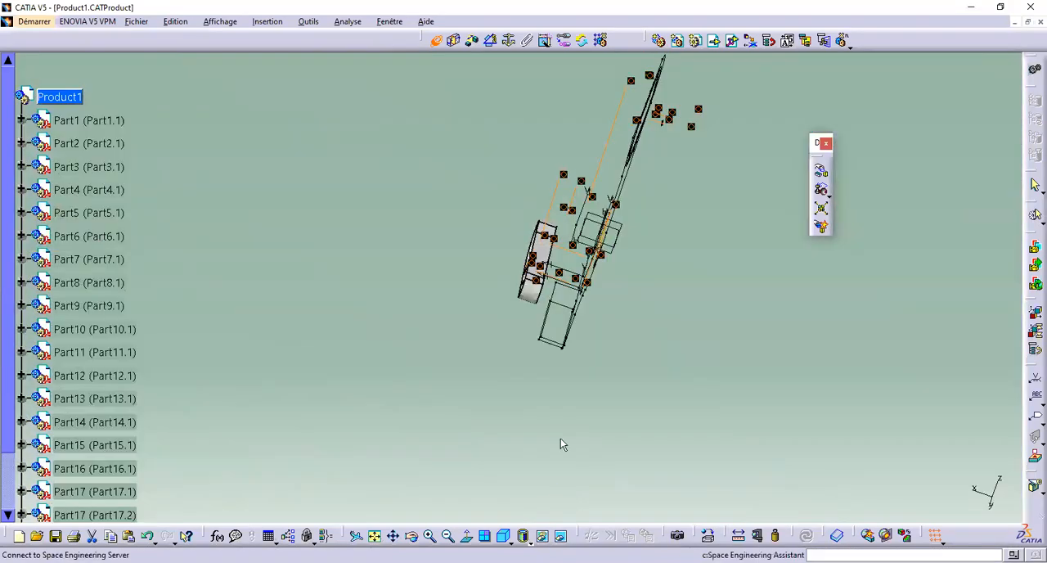
right_click(531, 301)
left_click(593, 338)
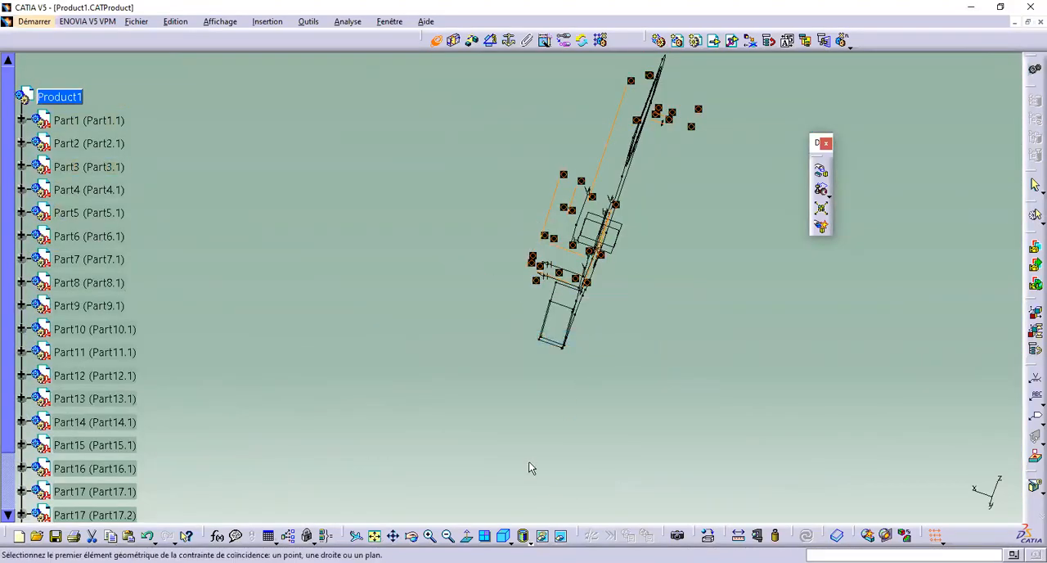
left_click(561, 536)
Make the axis of the magenta pin Part5 coincident with the central hole axis in the yellow plate
middle_click_drag(587, 391, 480, 388)
middle_click_drag(481, 424, 757, 186)
middle_click_drag(492, 214, 373, 227)
middle_click_drag(462, 94, 444, 424)
middle_click_drag(446, 388, 422, 107)
left_click(437, 377)
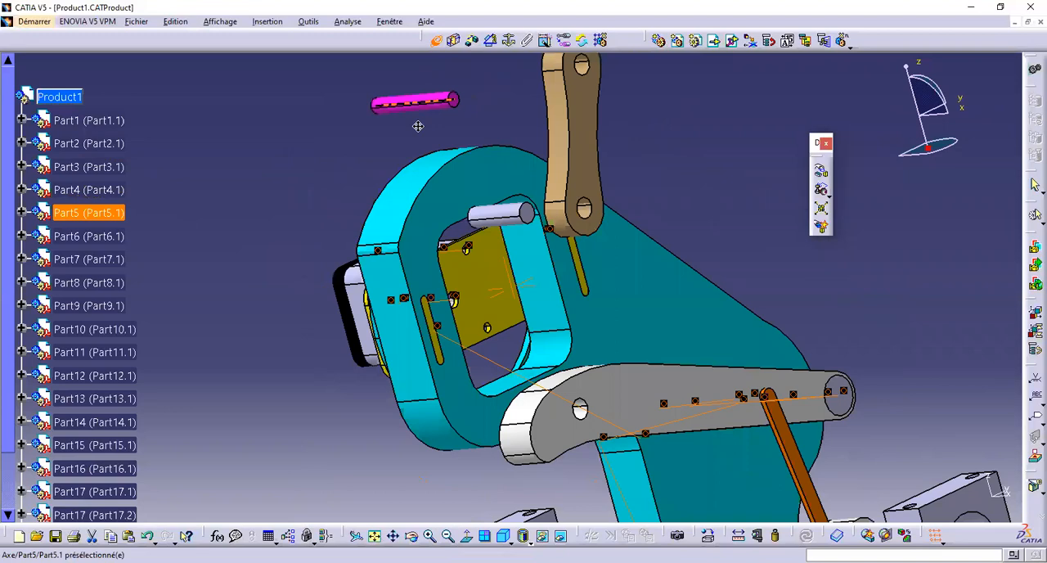
middle_click_drag(481, 329, 442, 222)
mouse_move(363, 309)
middle_mouse_down()
mouse_move(308, 289)
mouse_move(376, 293)
middle_mouse_up()
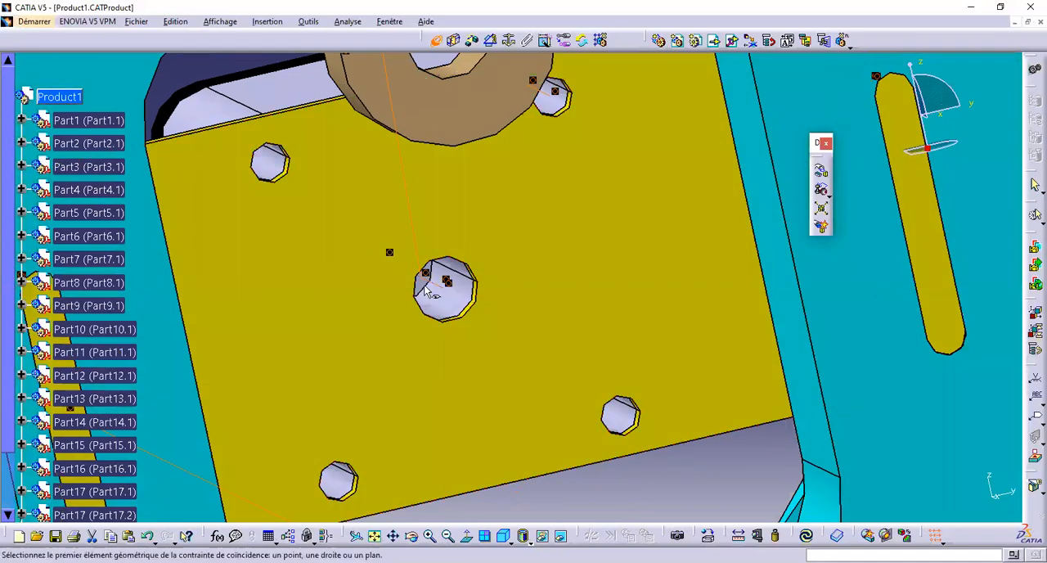
Make the end face of magenta pin Part5 coincident with the planar face of Part12 behind the central hole, and update the assembly
middle_click_drag(357, 203, 482, 222)
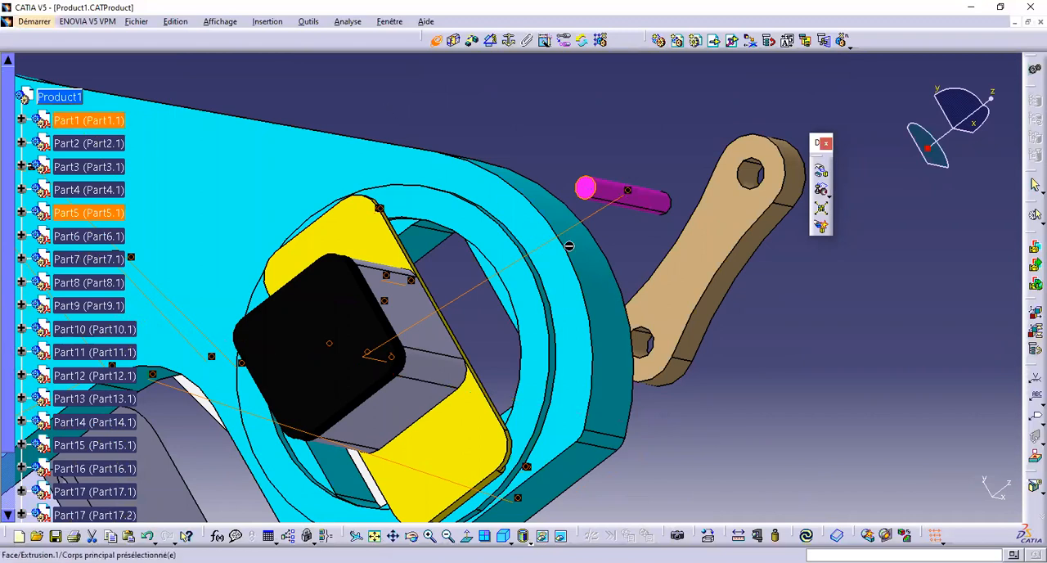
left_click(735, 364)
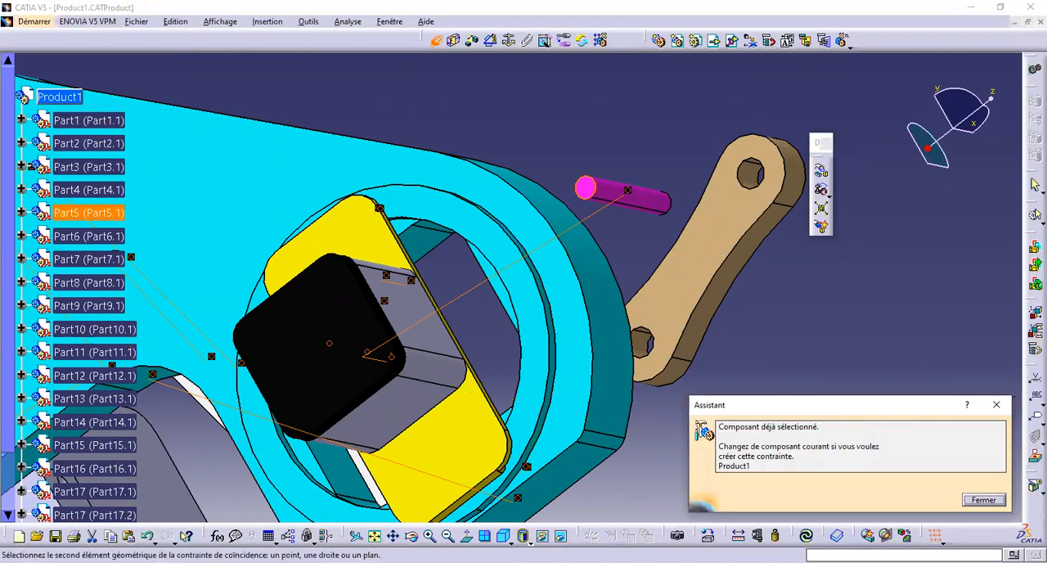
left_click(984, 499)
middle_click_drag(567, 303, 434, 478)
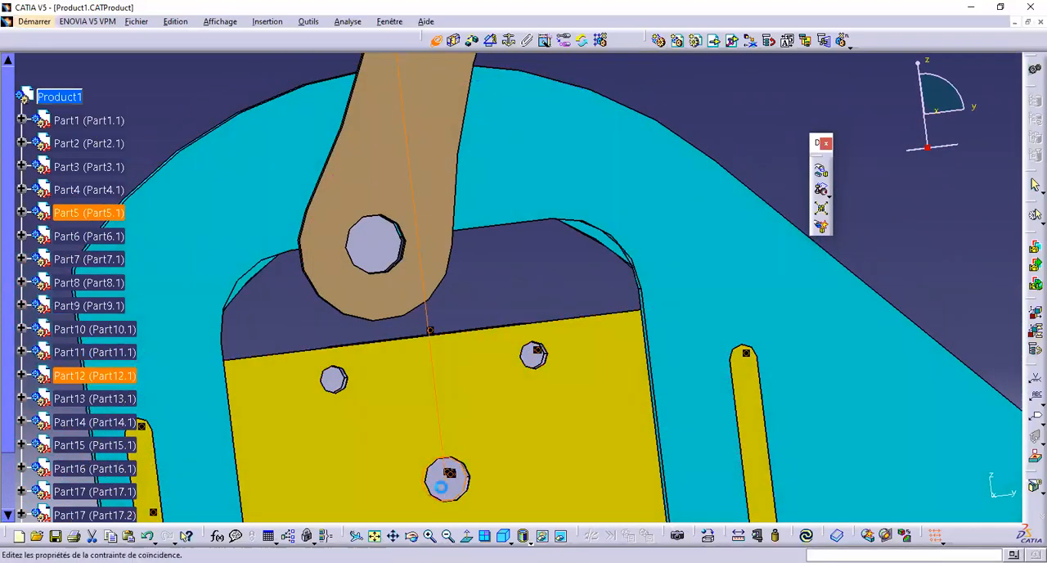
left_click(932, 498)
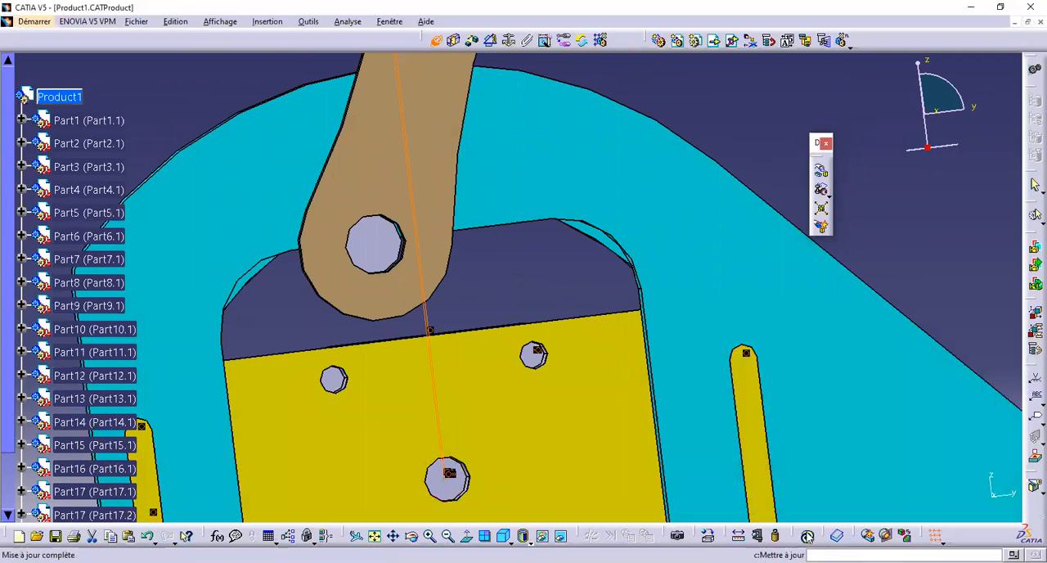
Make the lower hole axis of the brown link Part4 coincident with the small front hole axis of the upper lever Part2
middle_click_drag(582, 309, 724, 401)
middle_click_drag(477, 324, 434, 247)
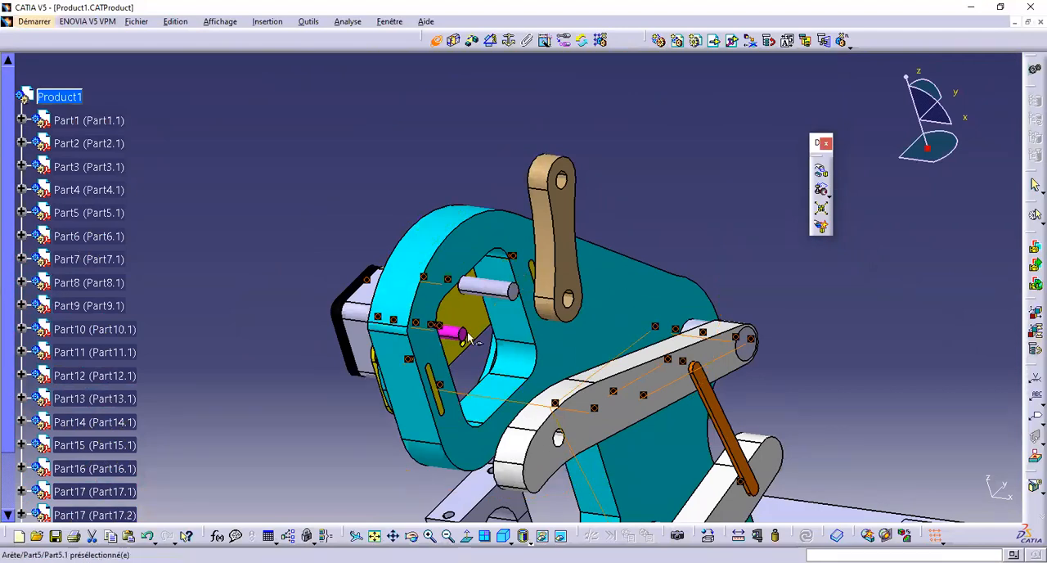
middle_click_drag(489, 346, 626, 341)
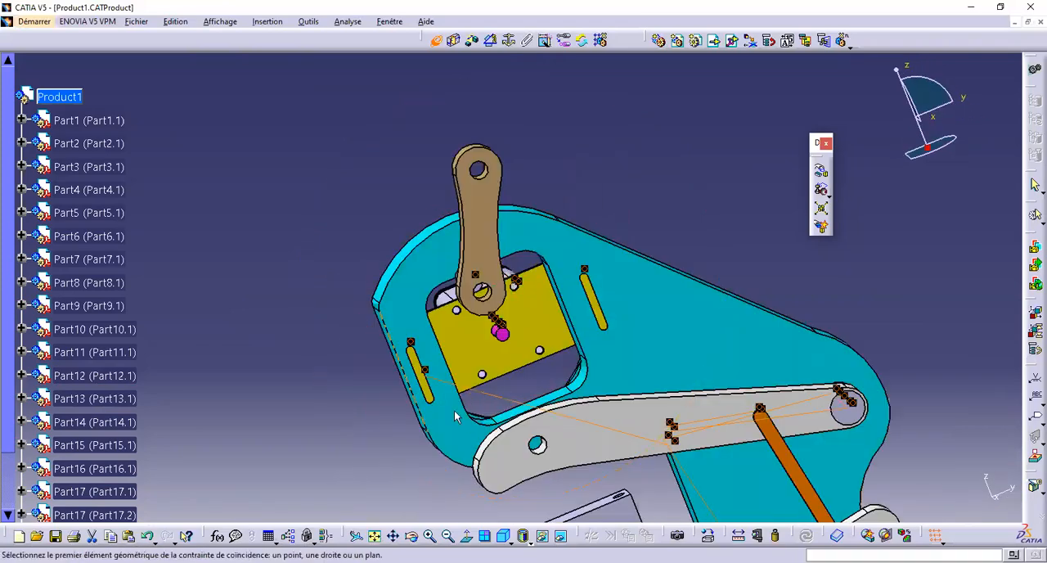
middle_click_drag(458, 376, 460, 353)
middle_click_drag(475, 314, 521, 383)
middle_click_drag(455, 436, 564, 351)
middle_click_drag(504, 484, 427, 157)
middle_click_drag(482, 339, 558, 379)
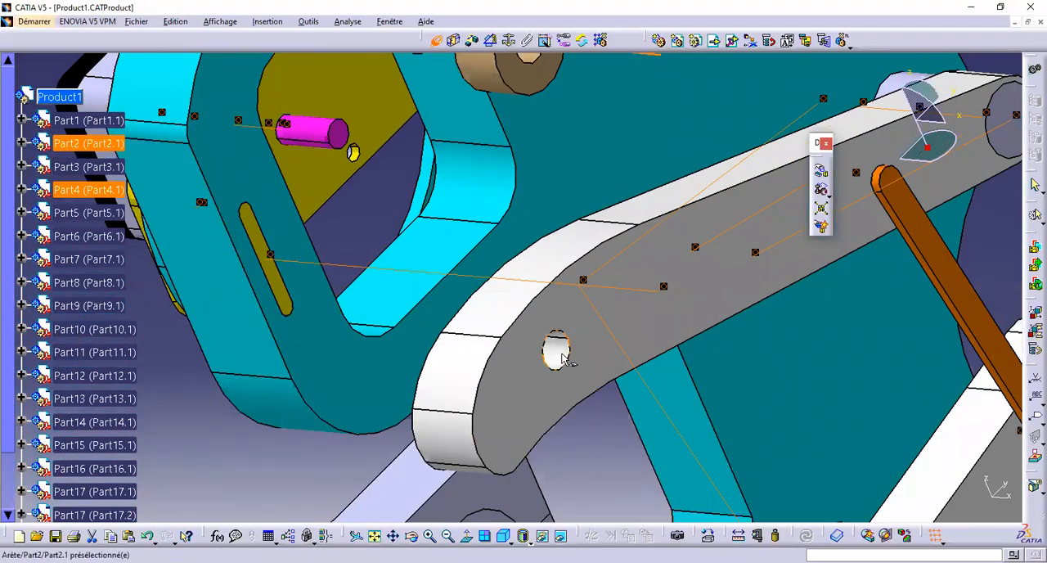
Make the front face of brown link Part4 coincident with the back face of lever Part2, orientation Opposée, and update the assembly
middle_click_drag(476, 211, 601, 72)
middle_click_drag(582, 231, 442, 360)
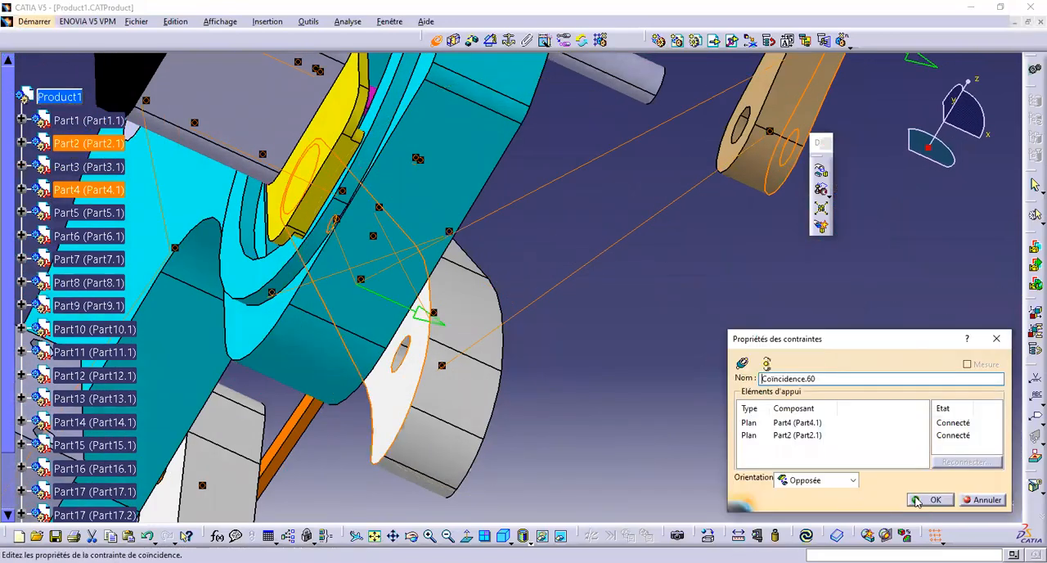
left_click(930, 499)
middle_click_drag(640, 306, 510, 315)
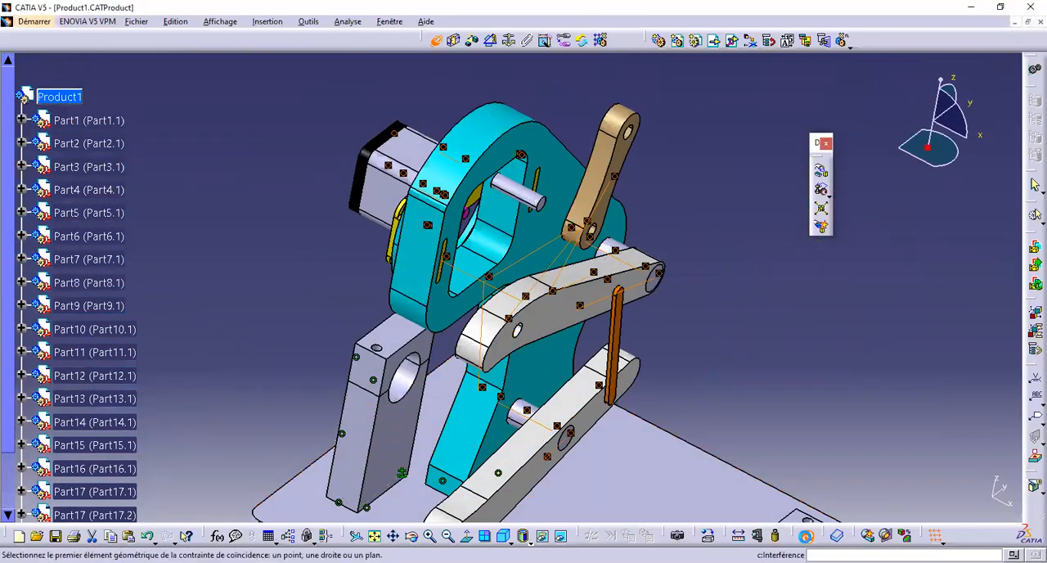
Make the pin axis of the small crank Part6 coincident with the upper hole axis of brown link Part4
middle_click_drag(540, 310, 585, 240)
middle_click_drag(531, 333, 524, 261)
middle_click(516, 111)
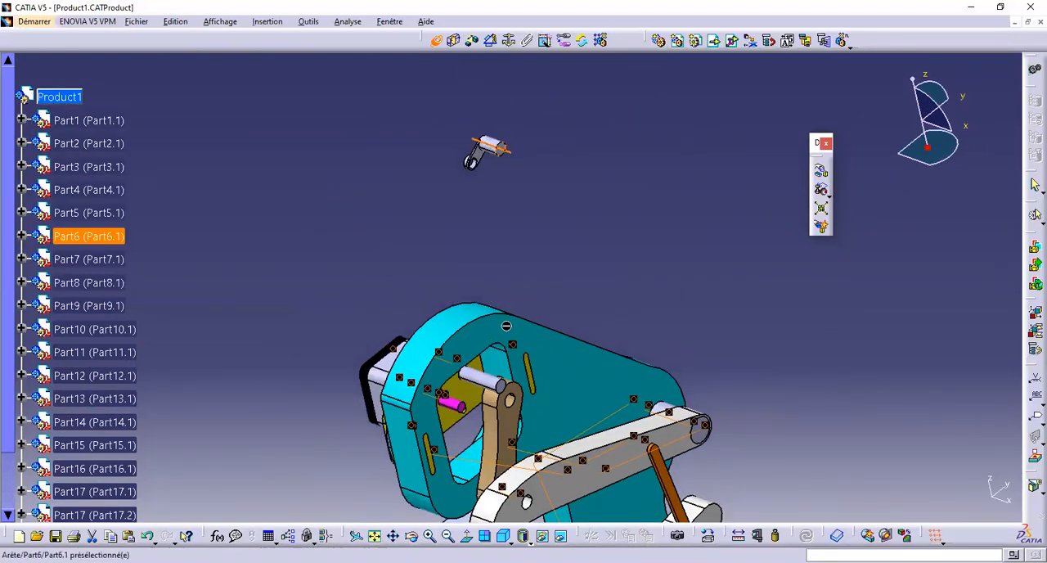
middle_click_drag(506, 325, 527, 384)
middle_click_drag(493, 366, 489, 270)
left_click(467, 317)
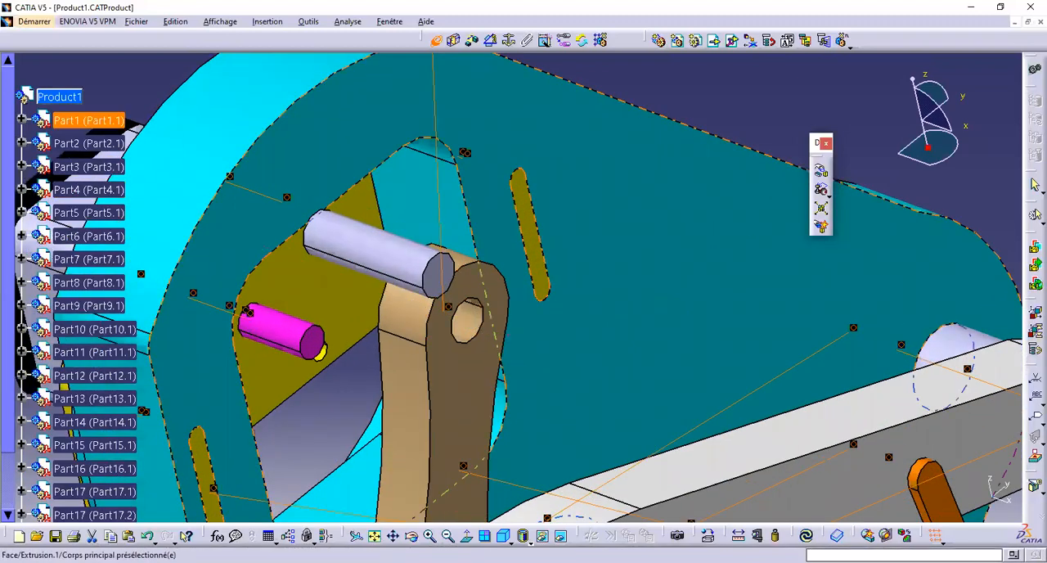
left_click(806, 536)
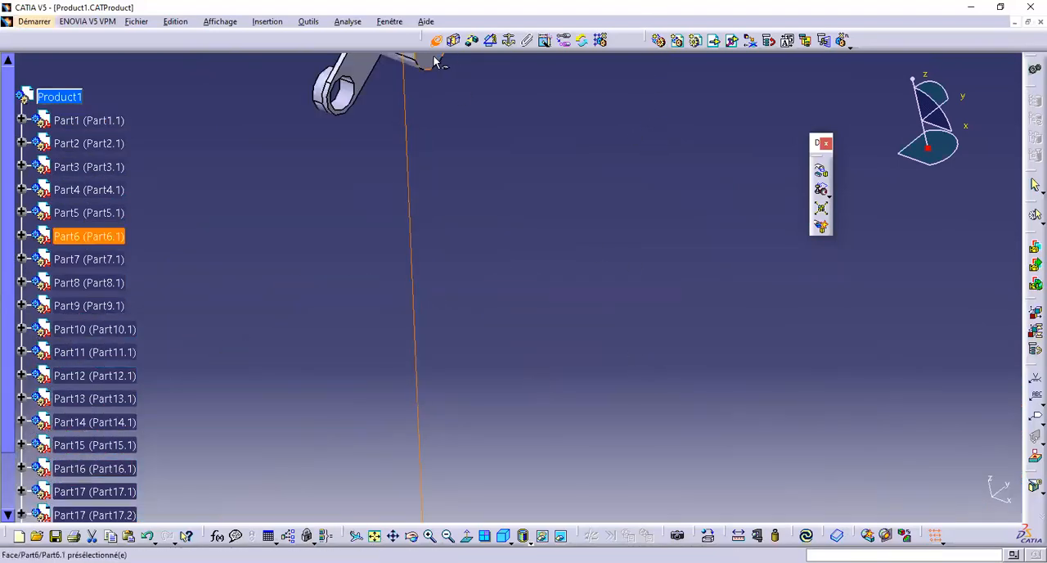
Make the pin end face of crank Part6 coincident with the front face of brown link Part4, orientation Identique, and update the assembly
middle_click_drag(502, 155, 526, 305, "ctrl")
middle_click_drag(496, 438, 507, 321)
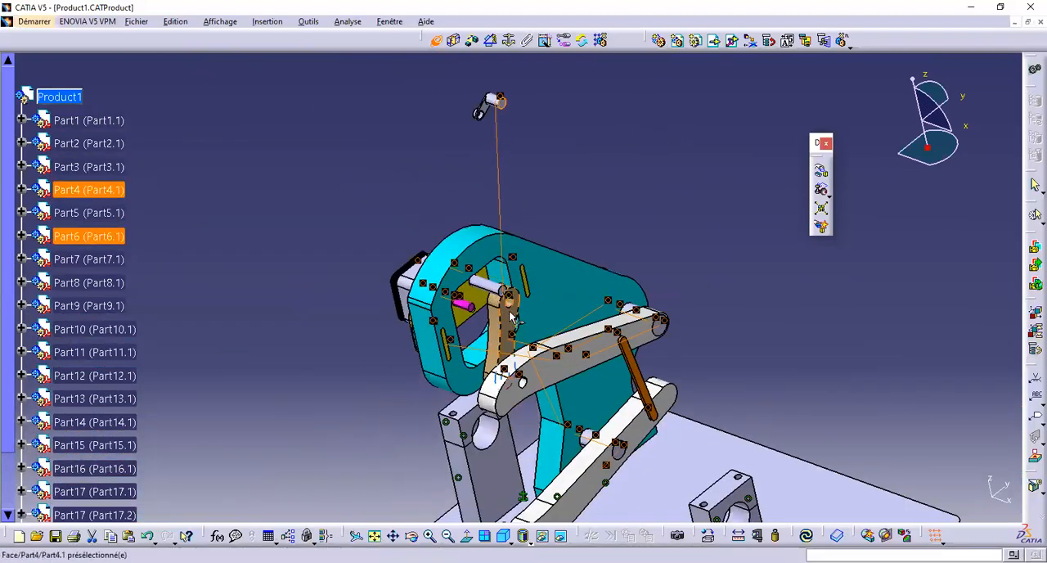
double_click(506, 320)
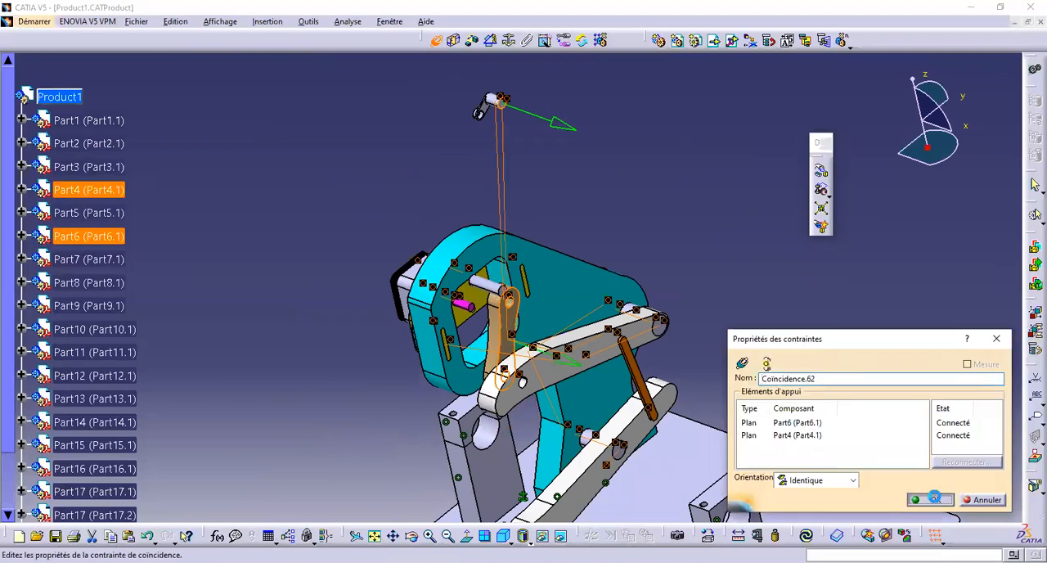
left_click(934, 498)
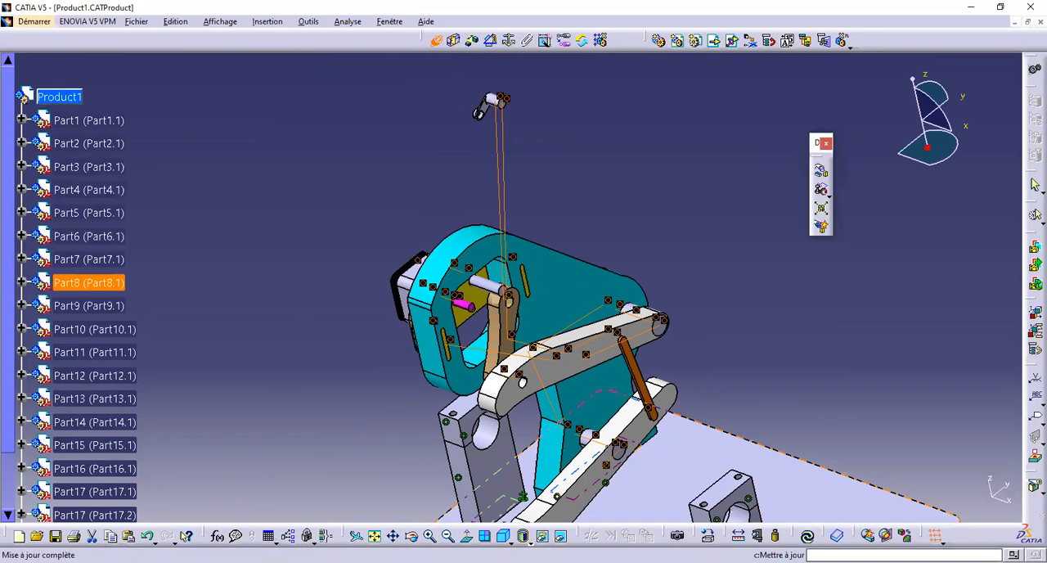
left_click(807, 535)
Make the axis of the grey pin Part13 coincident with the small front hole axis of the upper lever Part2
middle_click_drag(560, 336, 547, 282, "ctrl")
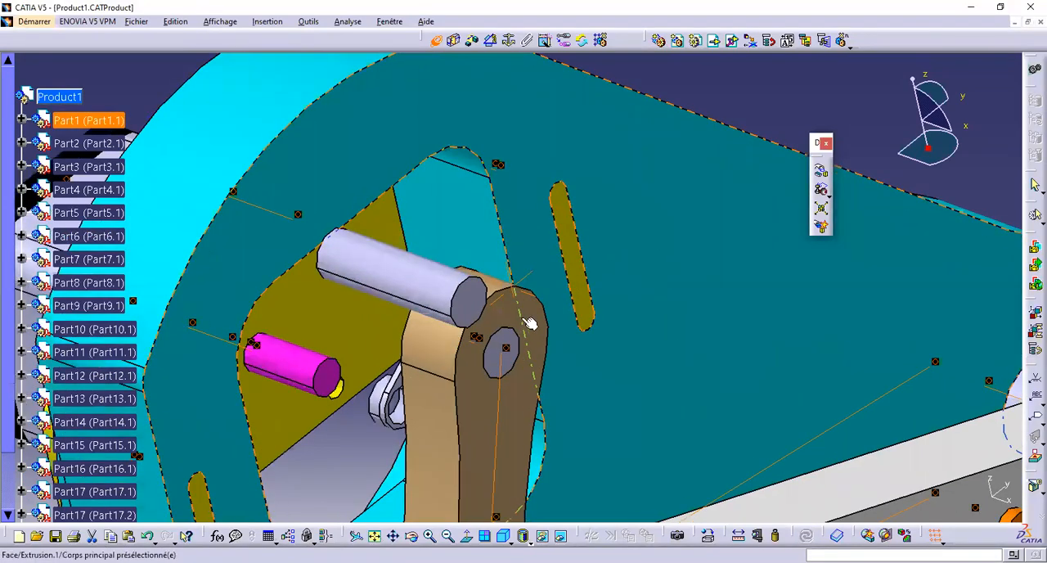
middle_click_drag(530, 322, 626, 282)
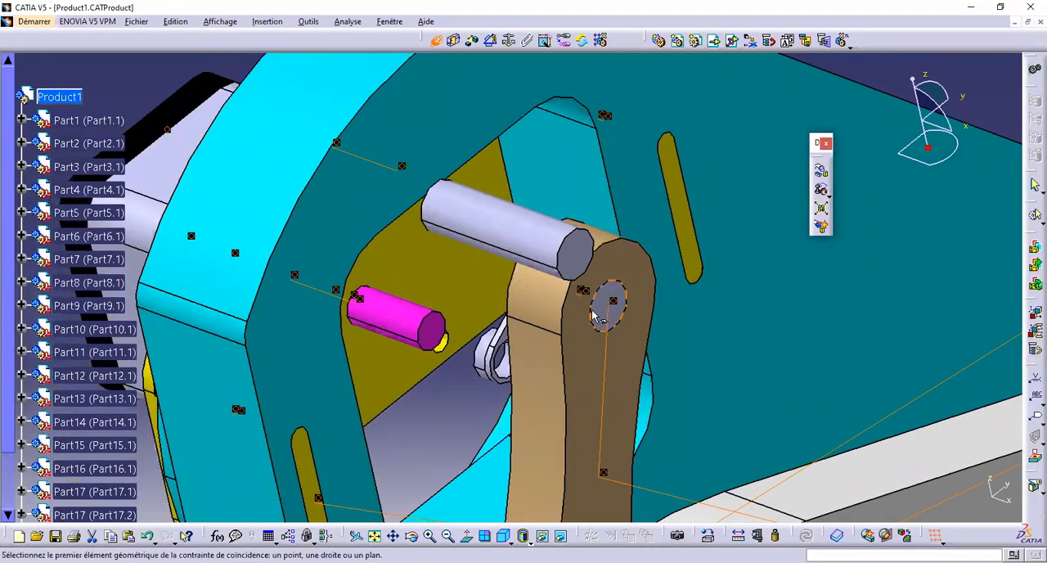
middle_click_drag(573, 344, 537, 343)
left_click(520, 262)
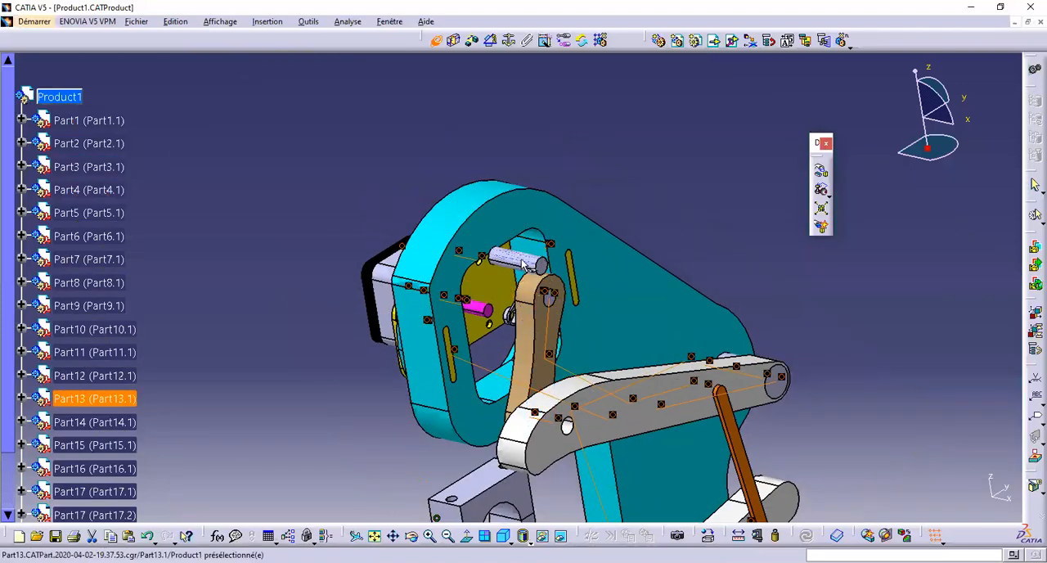
middle_click_drag(587, 465, 543, 320)
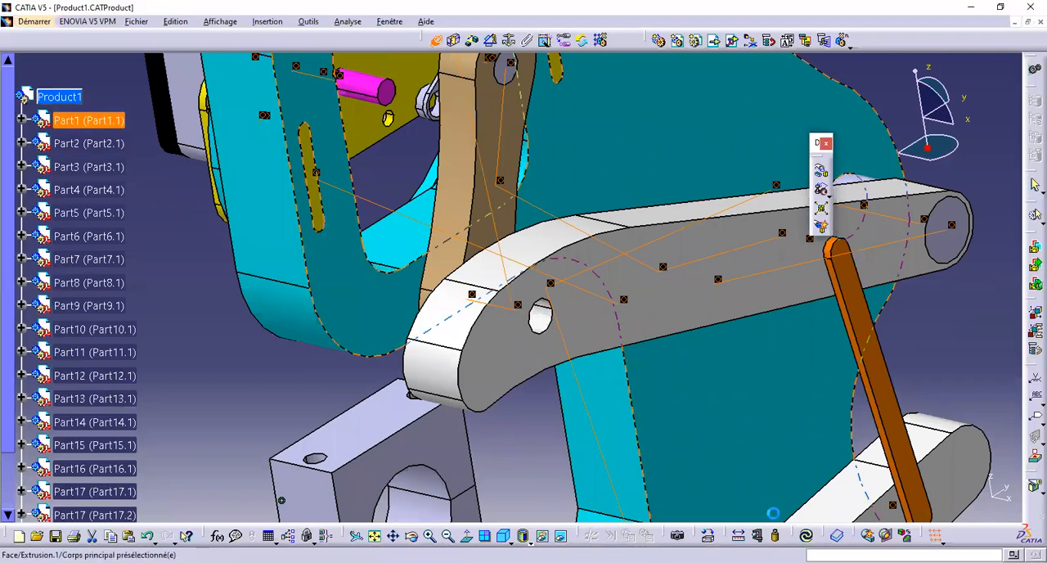
Make the end face of grey pin Part13 coincident with the front face of lever Part2, orientation Identique, and update the assembly
middle_click_drag(564, 263, 565, 517)
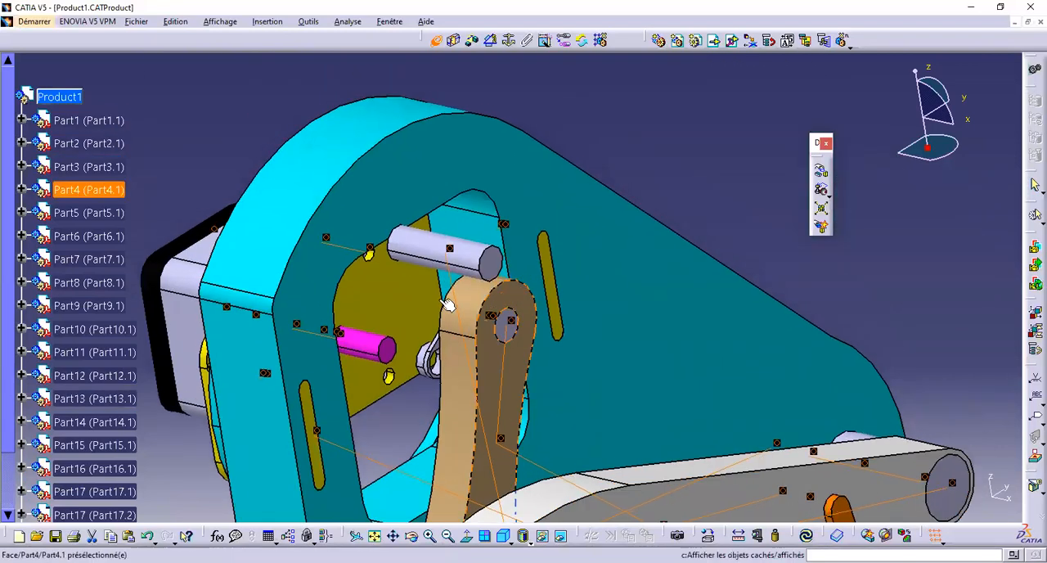
left_click(491, 273)
middle_click_drag(543, 442, 548, 463)
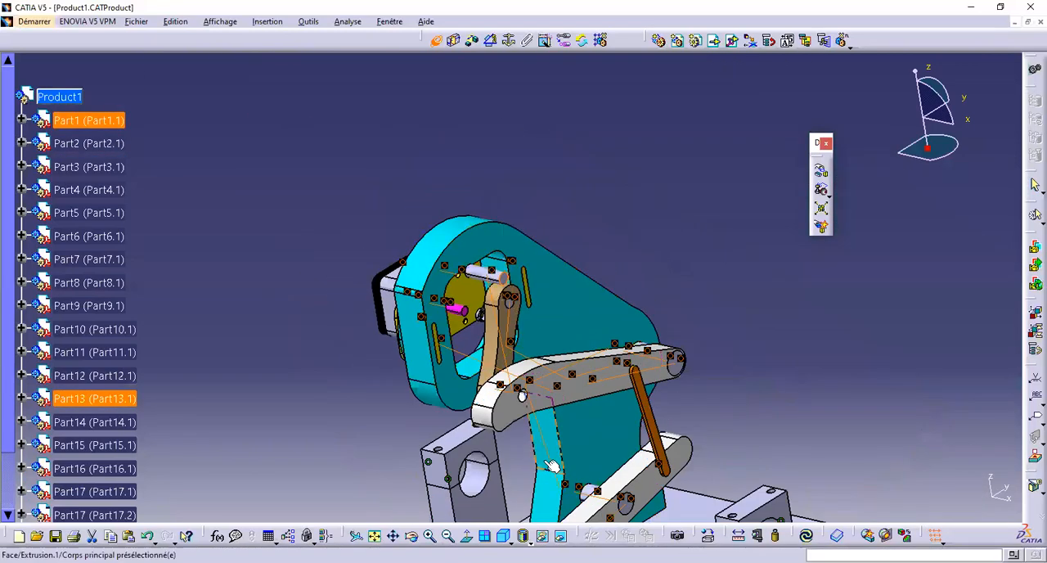
left_click(535, 398)
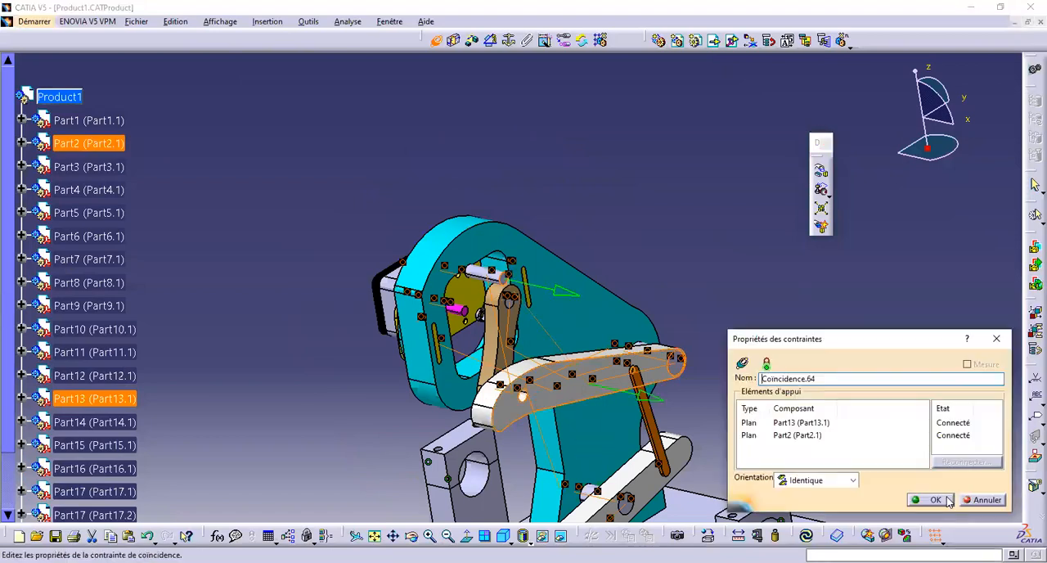
left_click(930, 499)
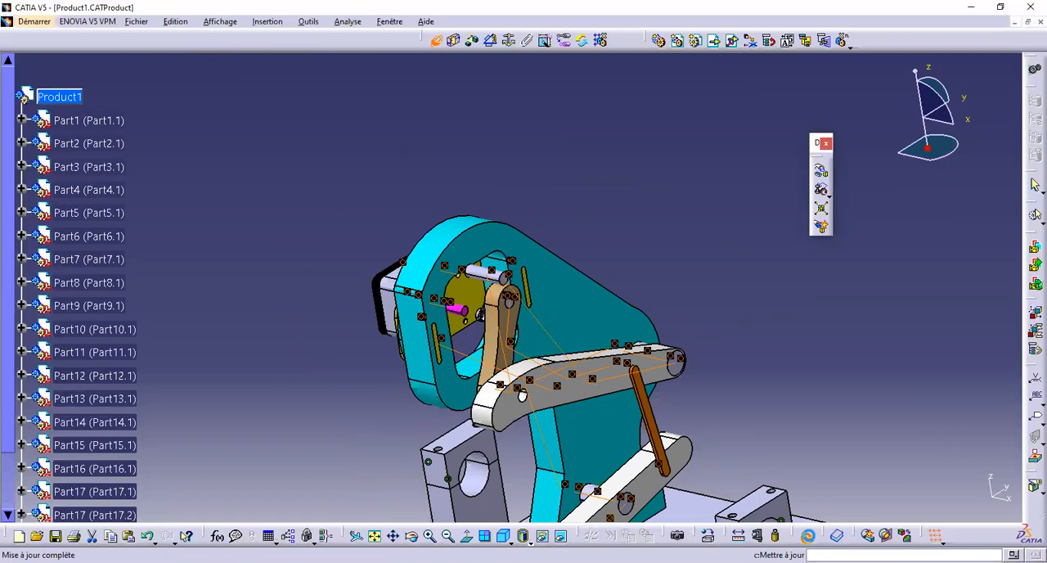
left_click(808, 536)
End the repeated coincidence constraint command and clear the selection
middle_click_drag(570, 334, 583, 381)
middle_click_drag(556, 412, 532, 282)
middle_click_drag(593, 397, 546, 401)
middle_click_drag(365, 327, 329, 328)
left_click(436, 41)
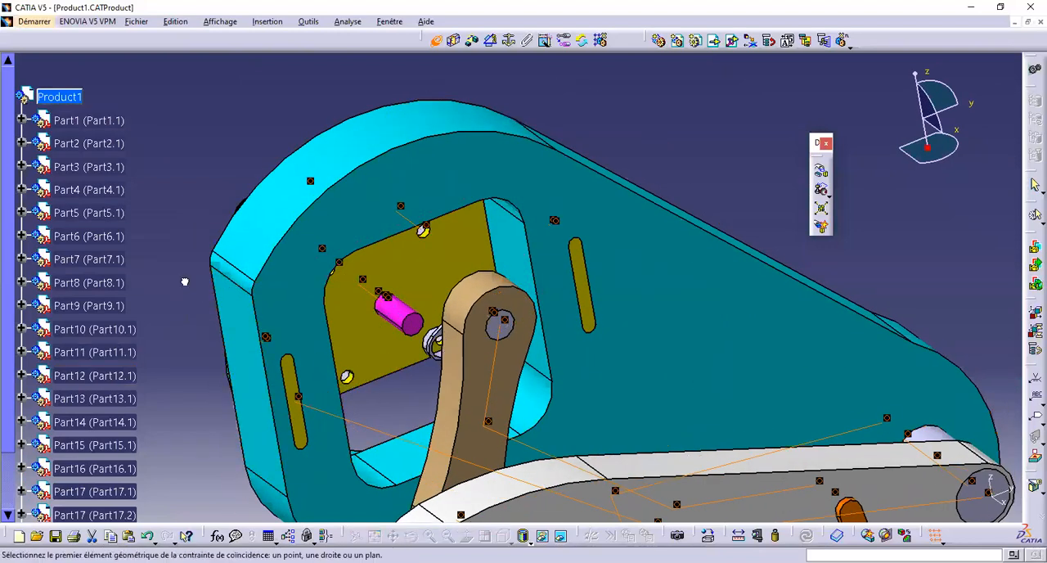
type("²²²²²²")
key("Escape")
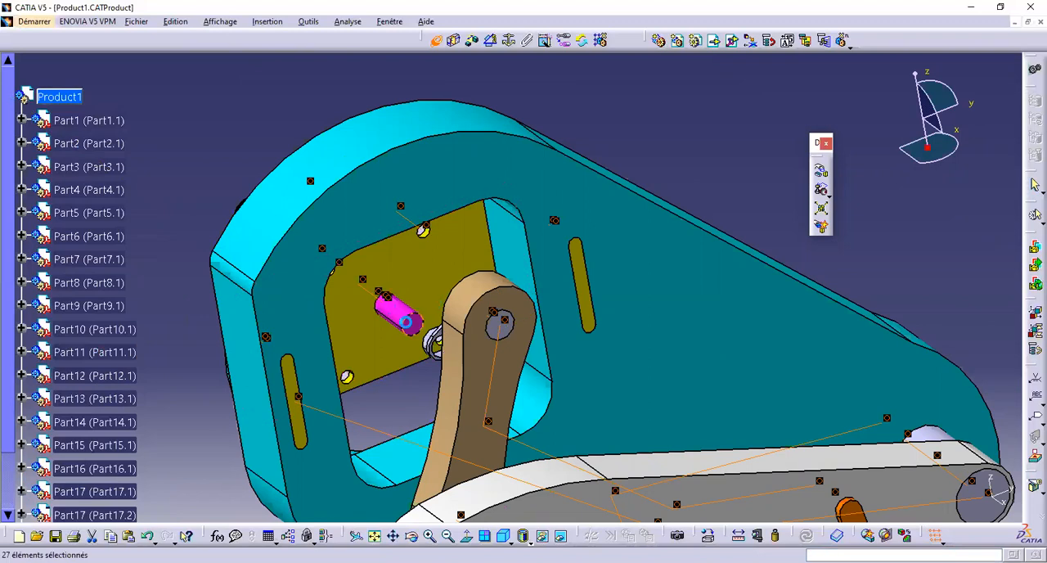
key("Escape")
middle_click_drag(404, 274, 407, 303)
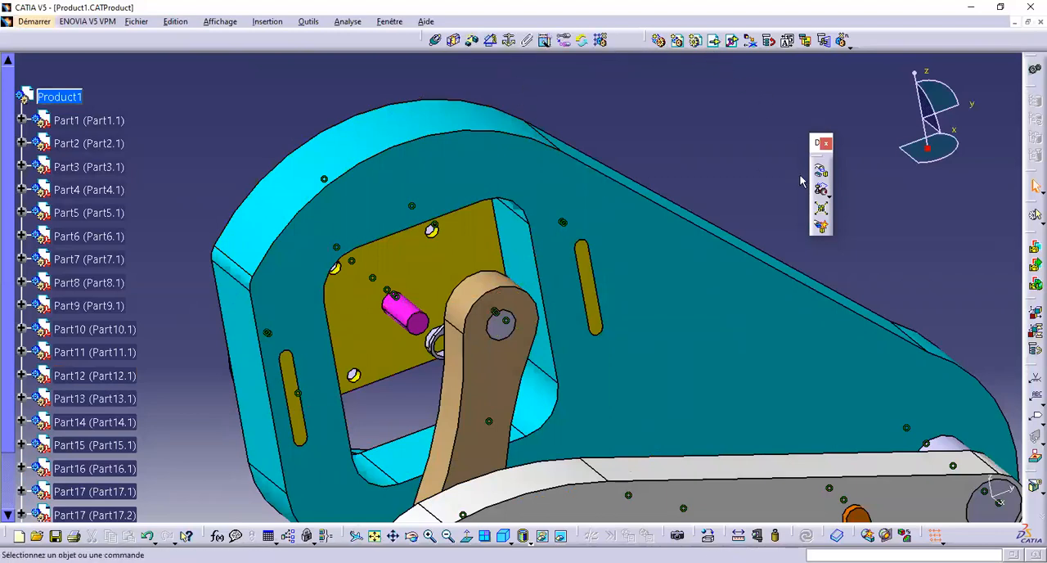
Move the magenta shaft Part5 out along the X axis in front of the brown link and delete its old coincidence constraint Coincidence.57
middle_click_drag(497, 349, 585, 385)
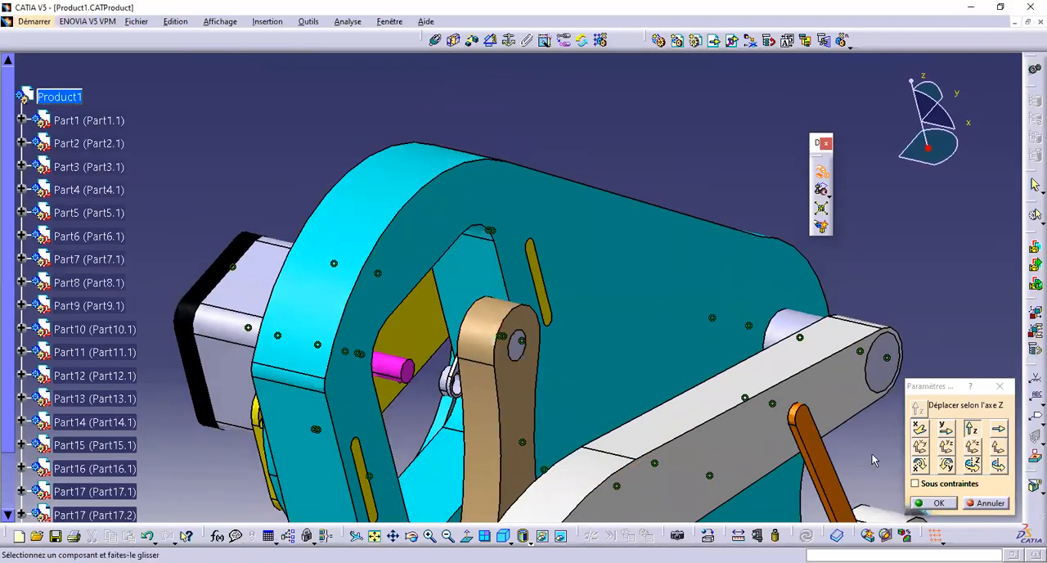
left_click(919, 429)
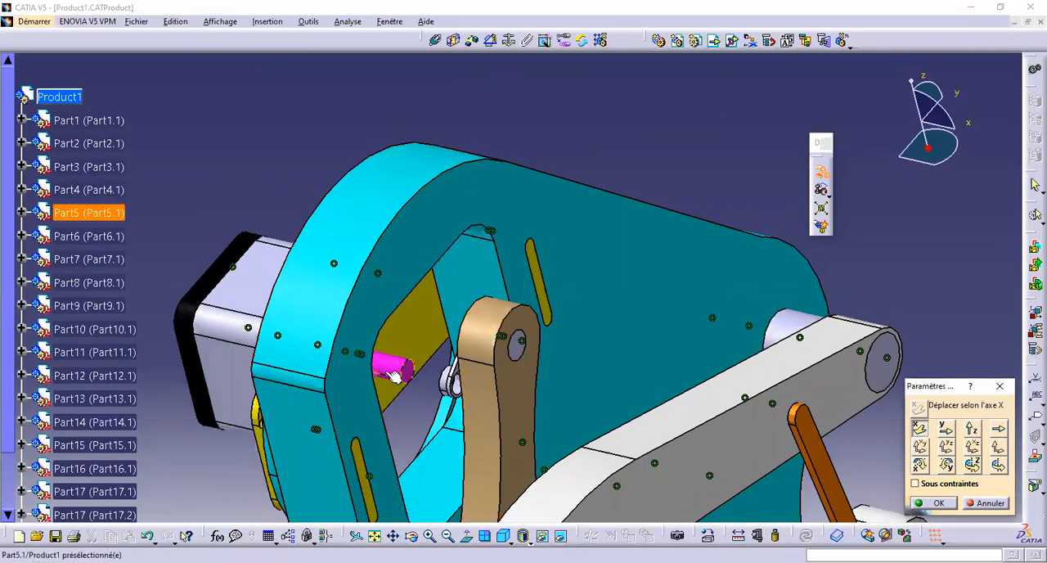
left_click_drag(603, 432, 684, 435)
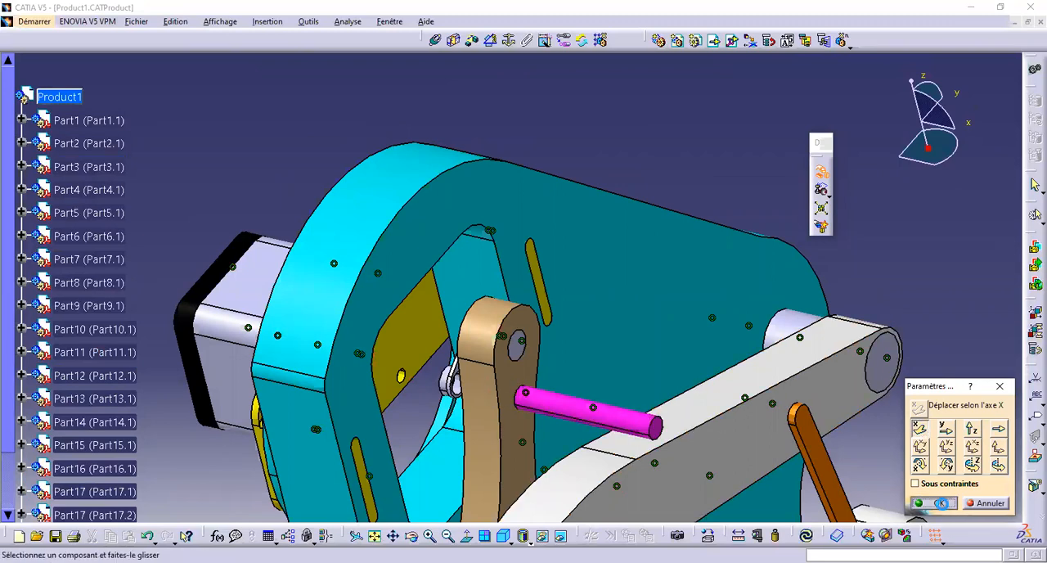
left_click(941, 503)
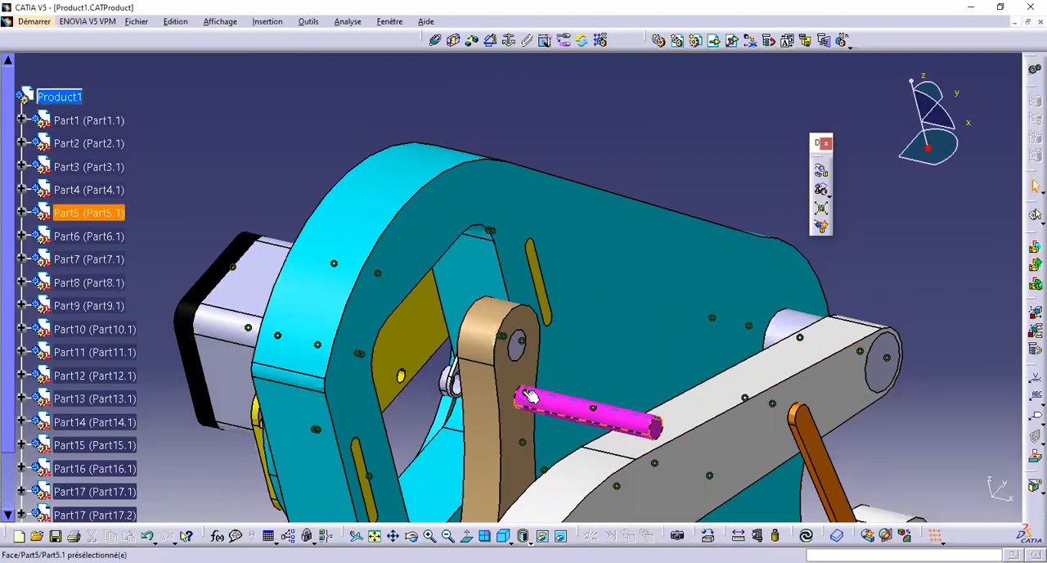
key("Delete")
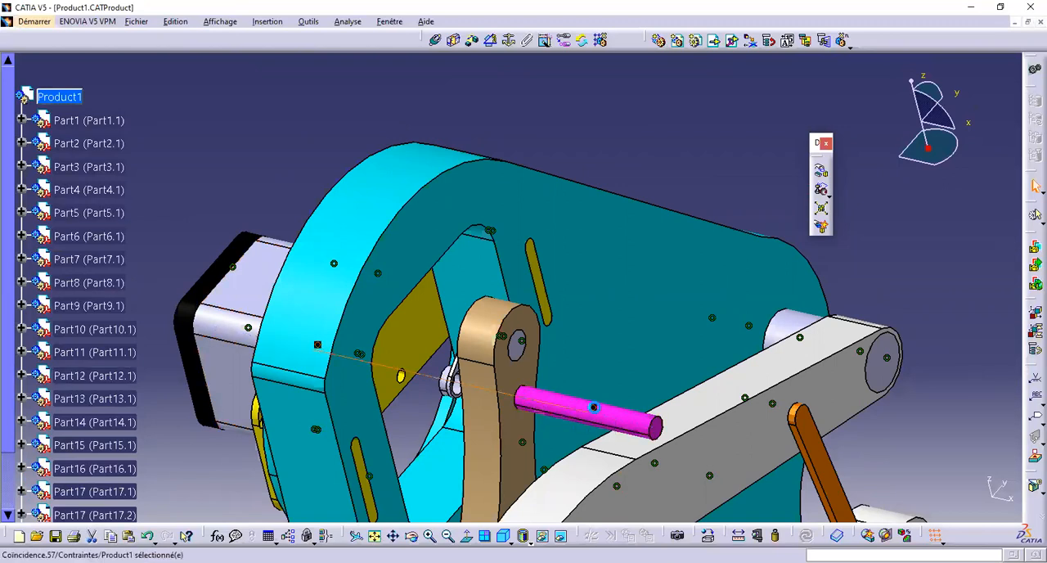
Make the end face of magenta shaft Part5 coincident with the front face of crank Part6, orientation Identique, and update the assembly
left_click(435, 40)
left_click(609, 419)
middle_click_drag(452, 469, 531, 210)
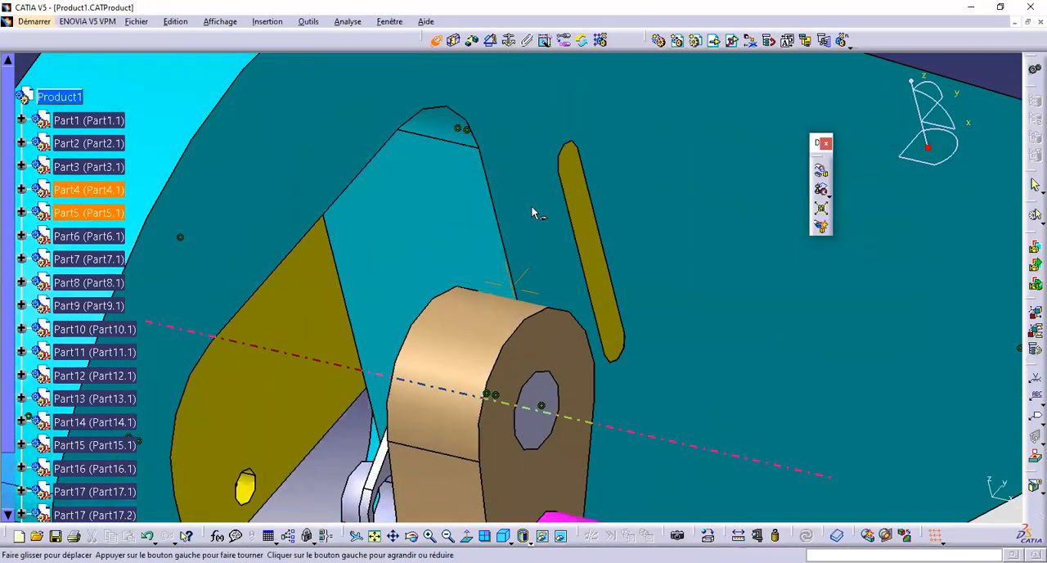
left_click(476, 343)
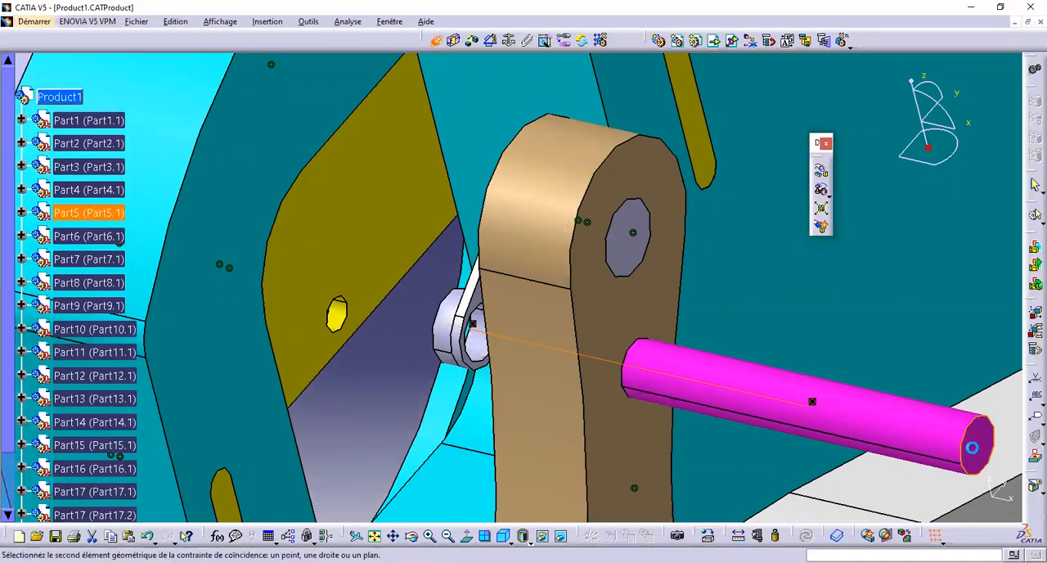
middle_click_drag(478, 290, 458, 172)
left_click(364, 326)
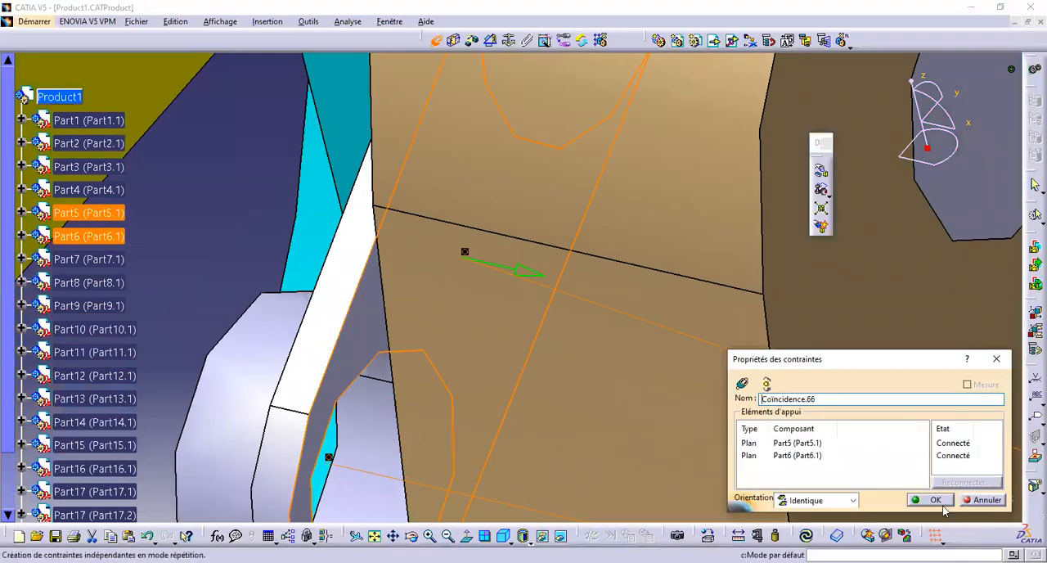
left_click(931, 503)
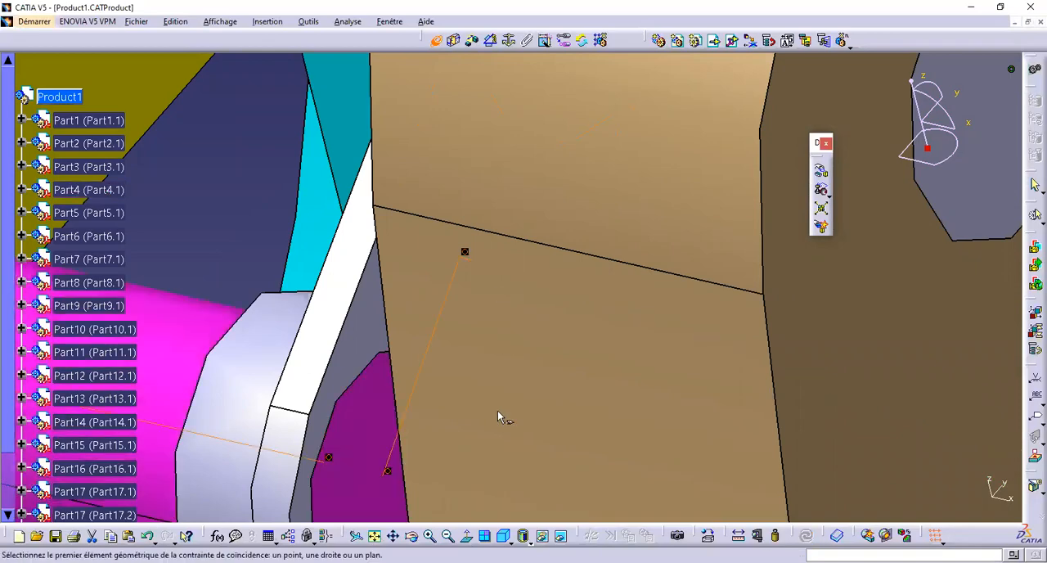
Switch from assembly design to the DMU Kinematics workbench
middle_click_drag(503, 418, 496, 482)
middle_click_drag(460, 343, 409, 317)
middle_click_drag(496, 319, 577, 380)
middle_click_drag(661, 361, 667, 433)
middle_click_drag(630, 380, 532, 262)
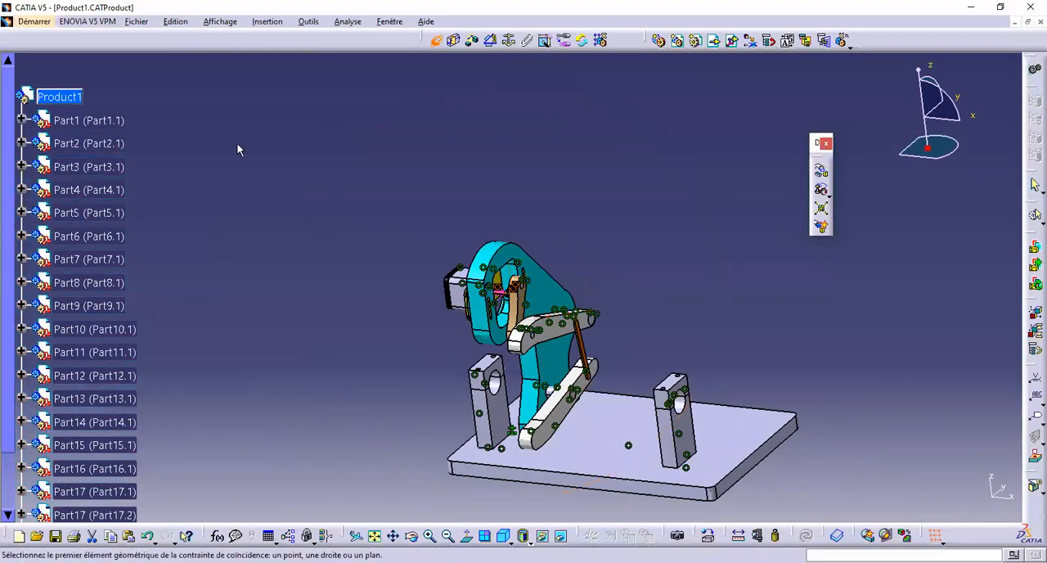
left_click(32, 22)
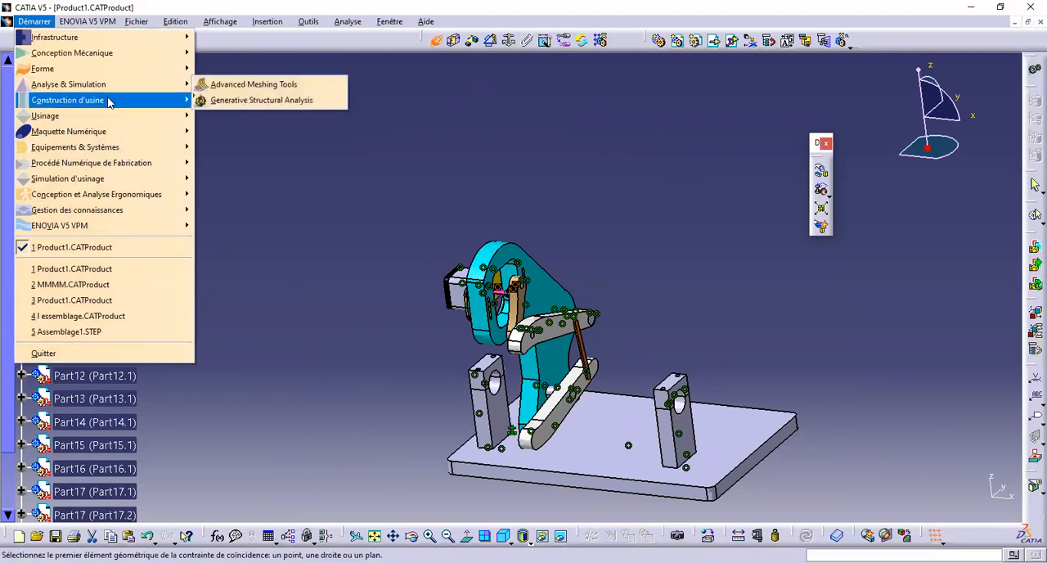
mouse_move(128, 136)
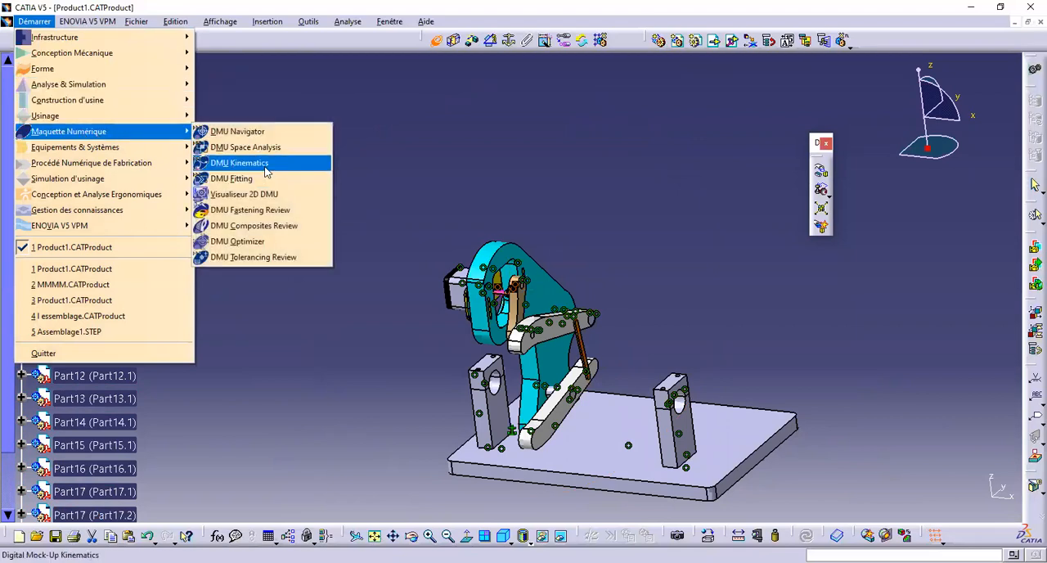
left_click(239, 163)
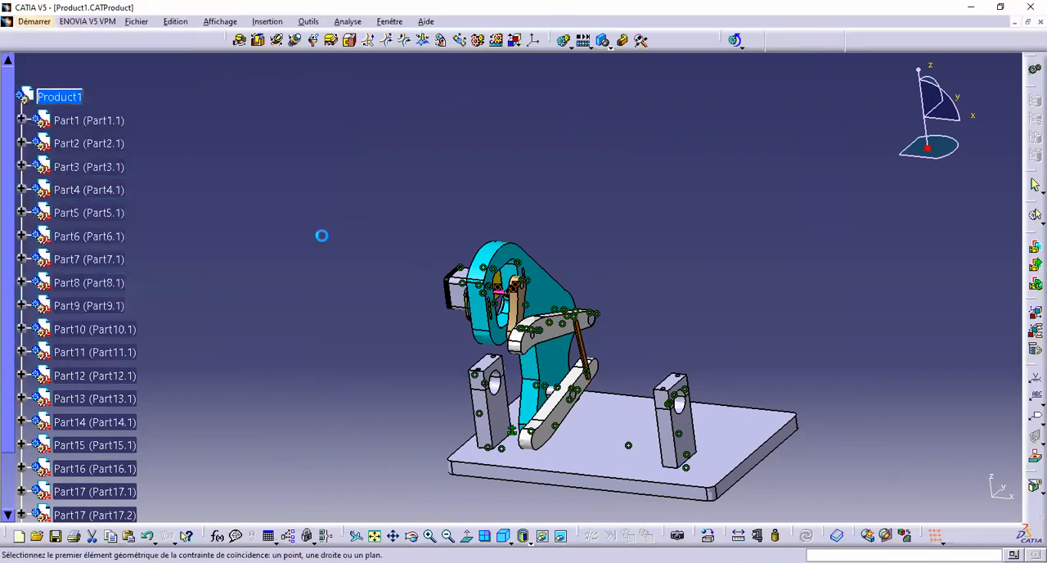
Hide the whole Contraintes group of the assembly
middle_click_drag(325, 234, 169, 292)
scroll(82, 298, "down", 4)
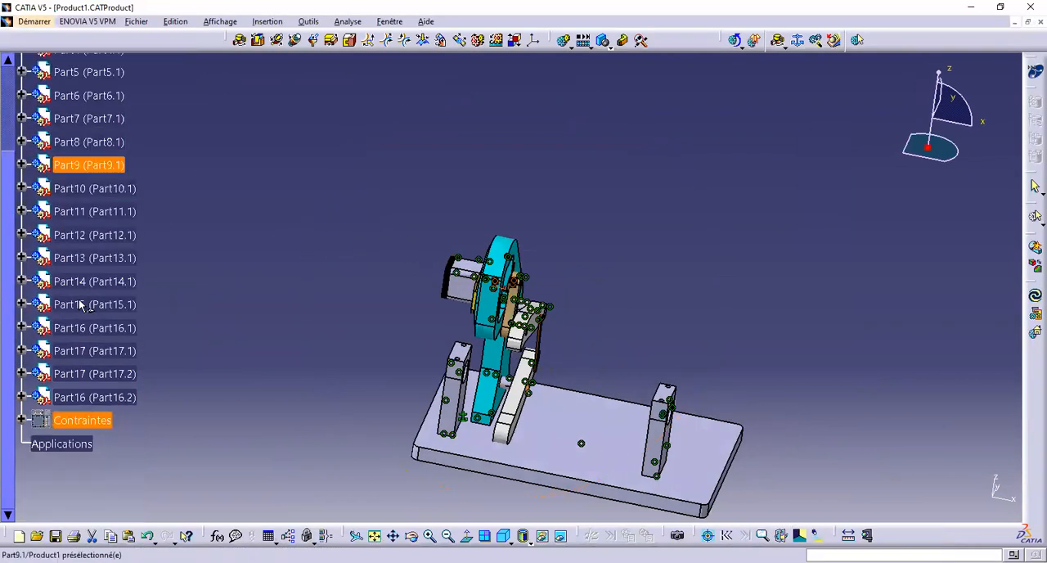
right_click(68, 280)
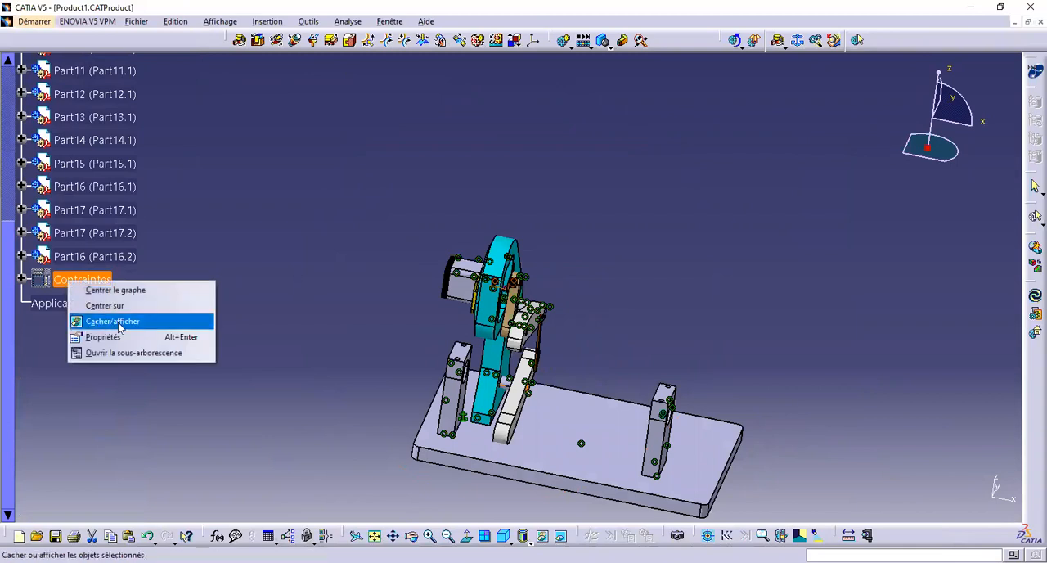
left_click(119, 324)
right_click(84, 279)
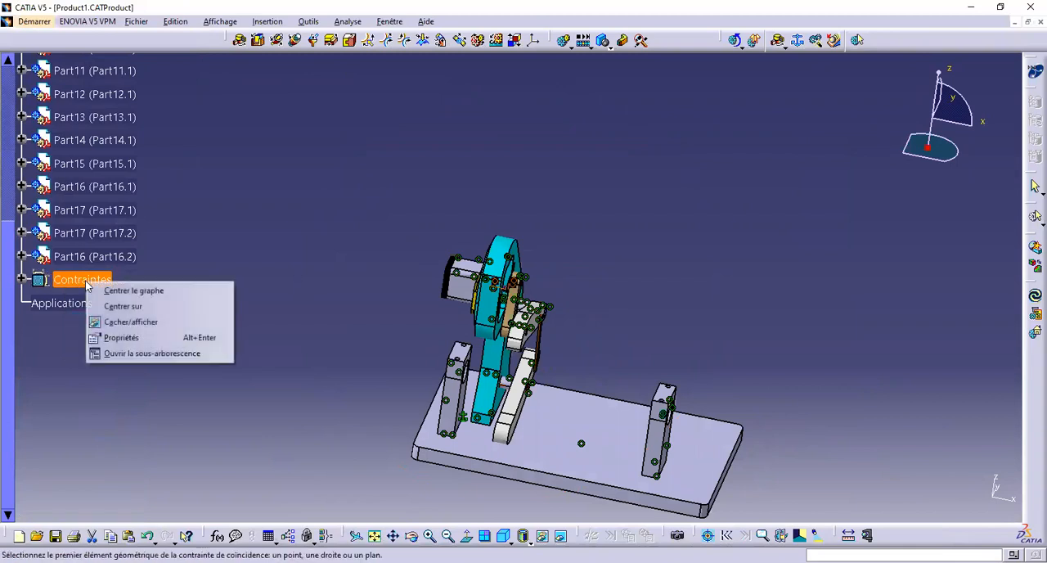
left_click(119, 324)
middle_click_drag(296, 319, 572, 166)
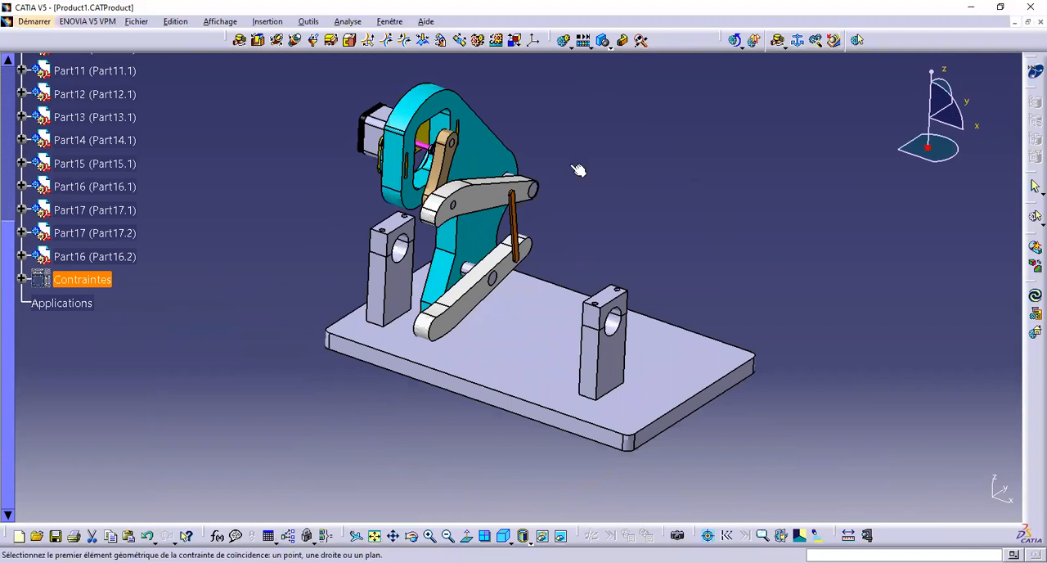
Create a new mechanism under its default name and set the base plate Part8 as its fixed part
left_click(798, 45)
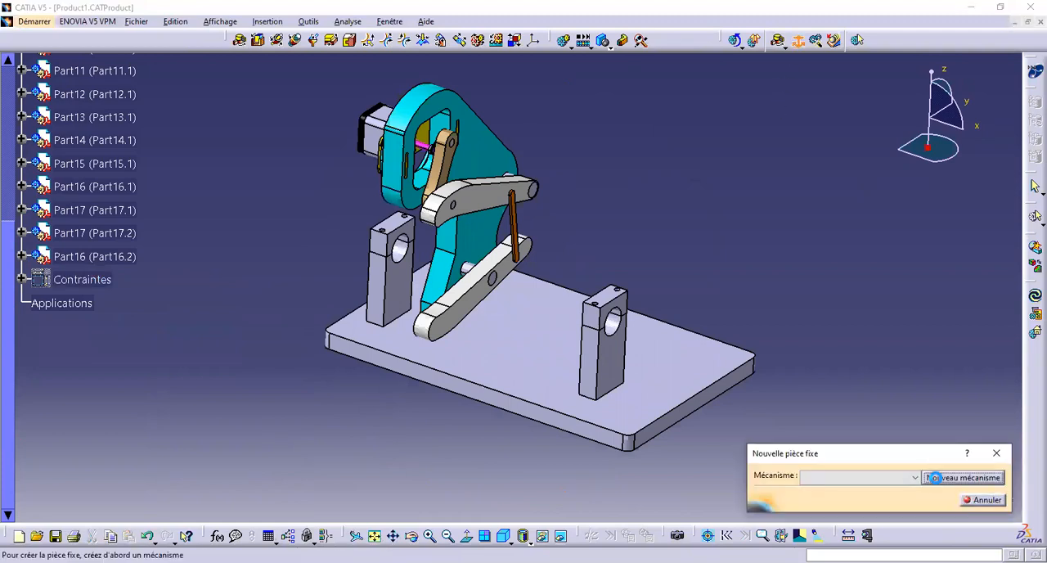
left_click(934, 478)
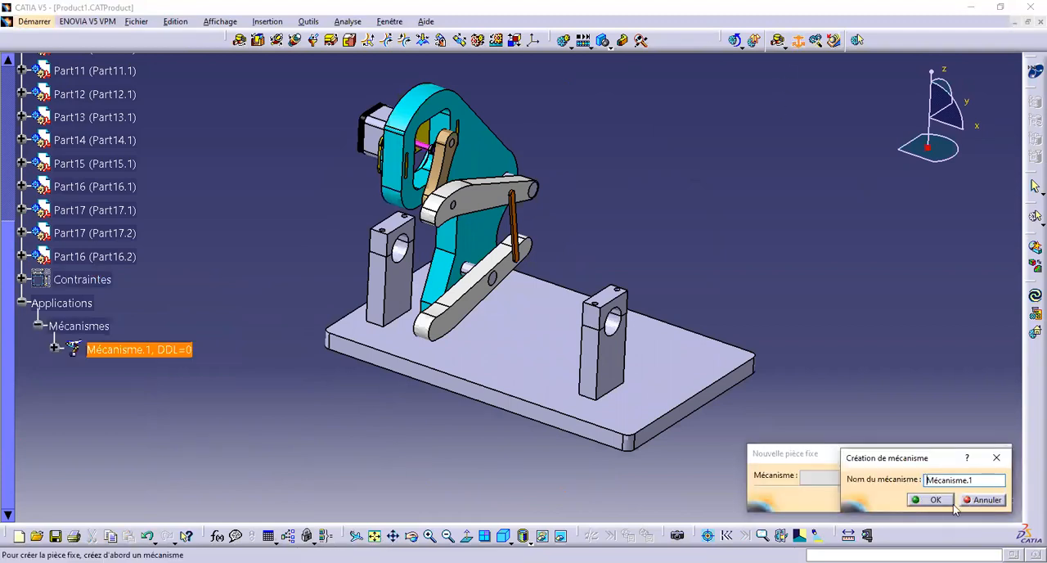
left_click(933, 499)
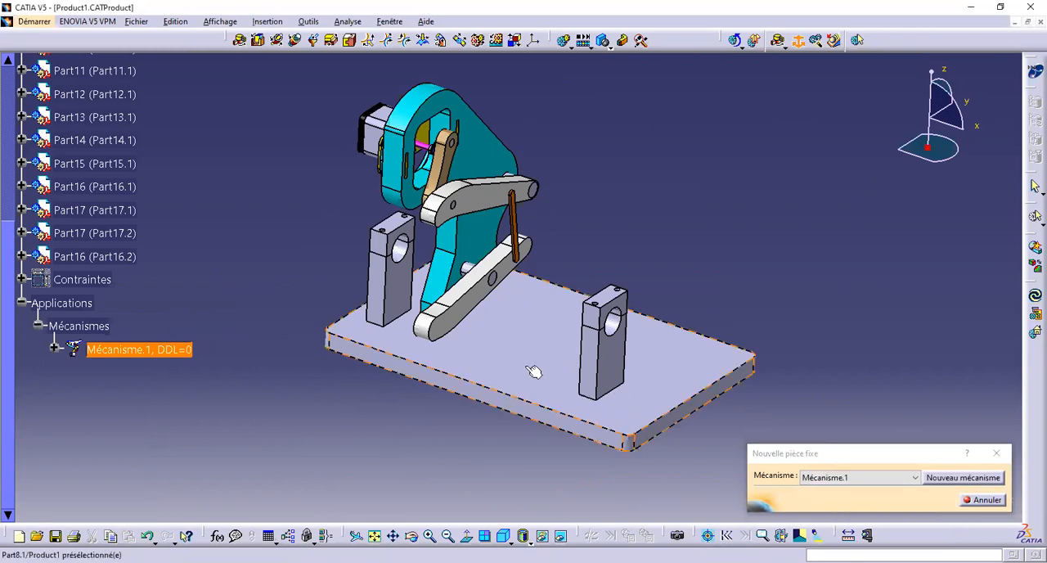
left_click(530, 370)
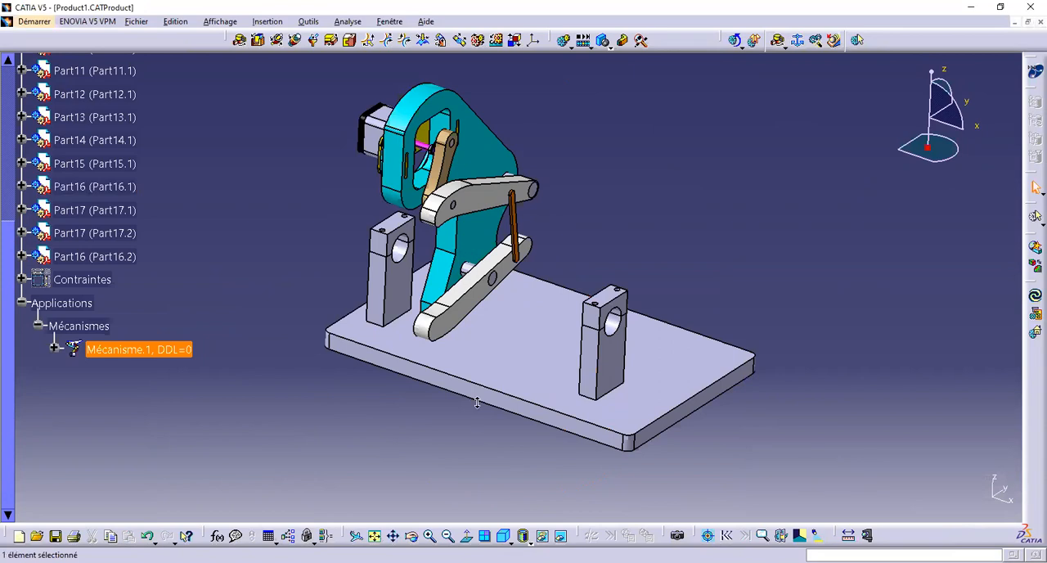
Create rigid joints between the right support block Part16.1 and base plate Part8.1, and between its cap Part17.2 and Part16.1
middle_click_drag(477, 402, 483, 374)
left_click(625, 170)
middle_click_drag(624, 169, 576, 157)
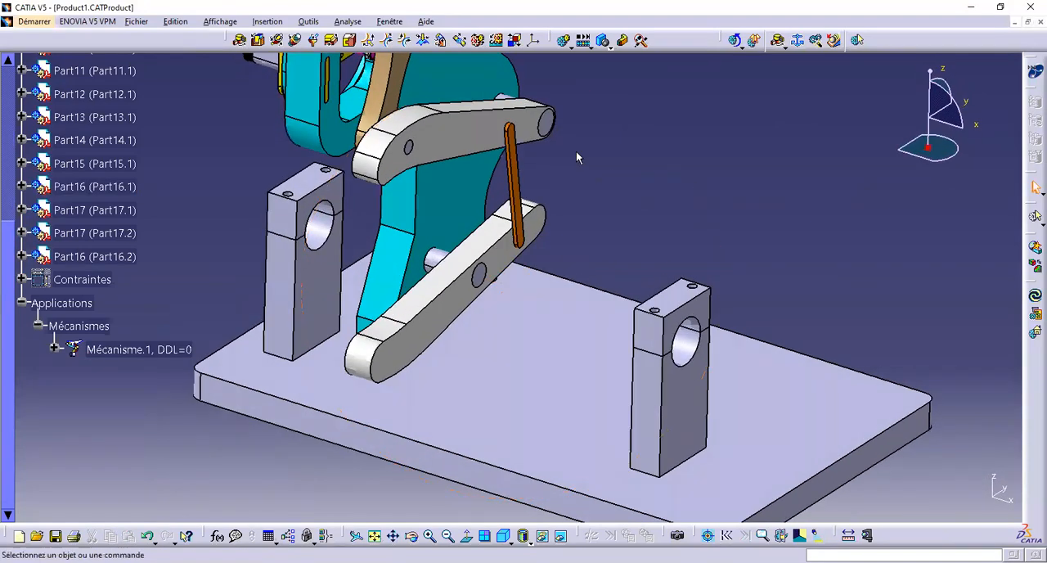
left_click(349, 45)
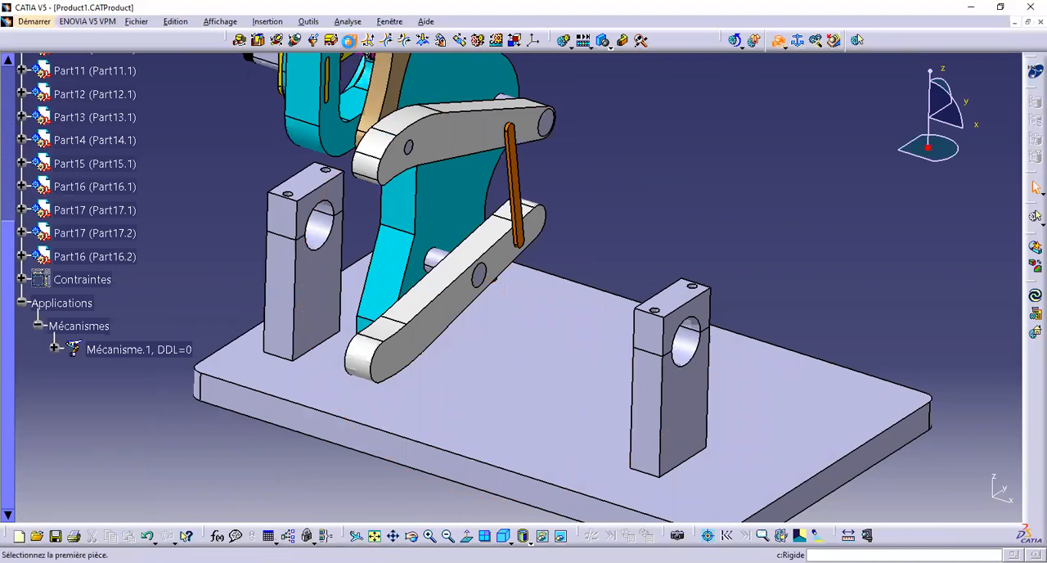
left_click(615, 443)
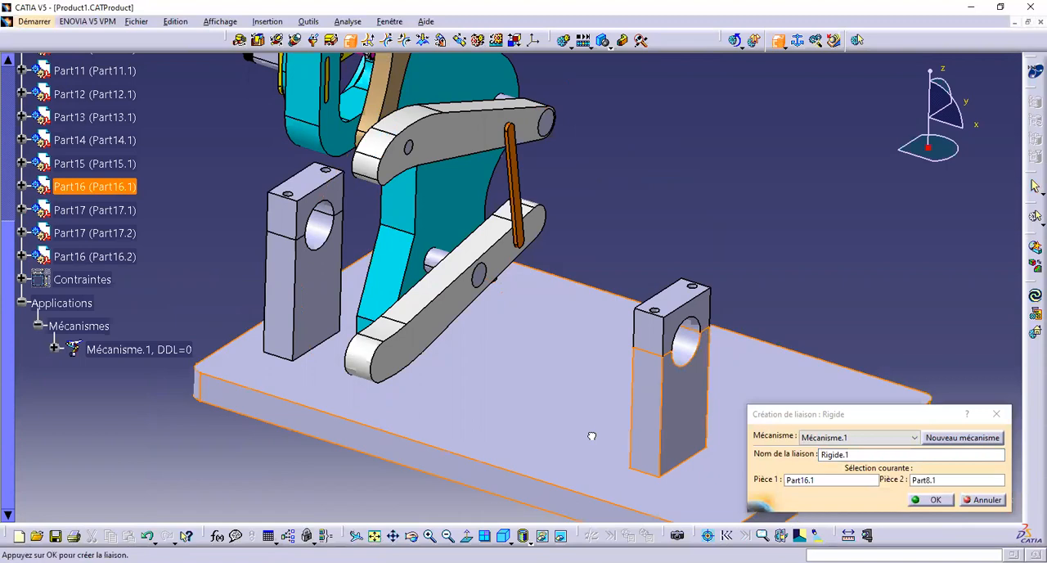
left_click(935, 500)
left_click(672, 307)
left_click(659, 440)
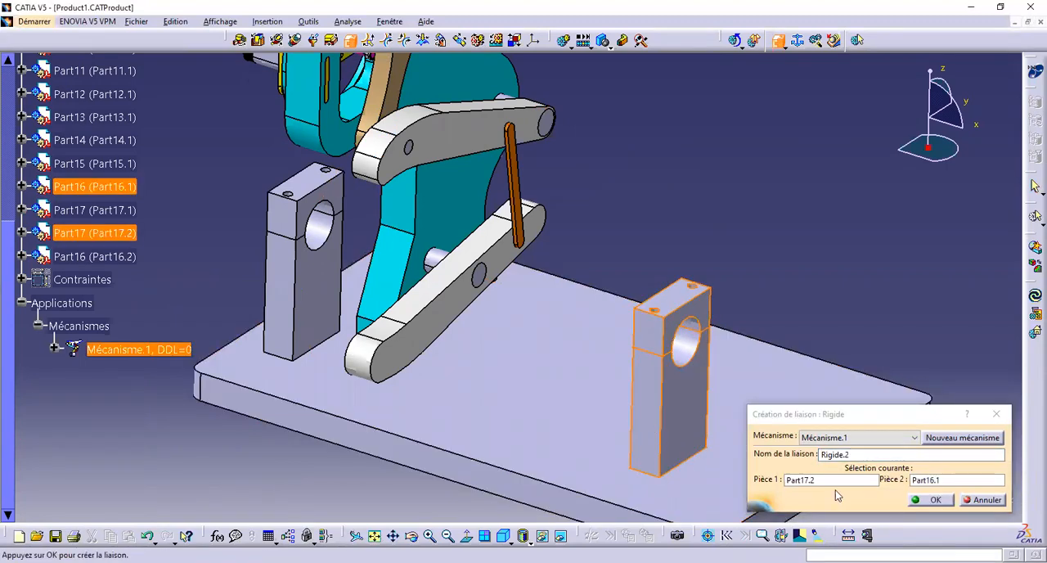
left_click(935, 500)
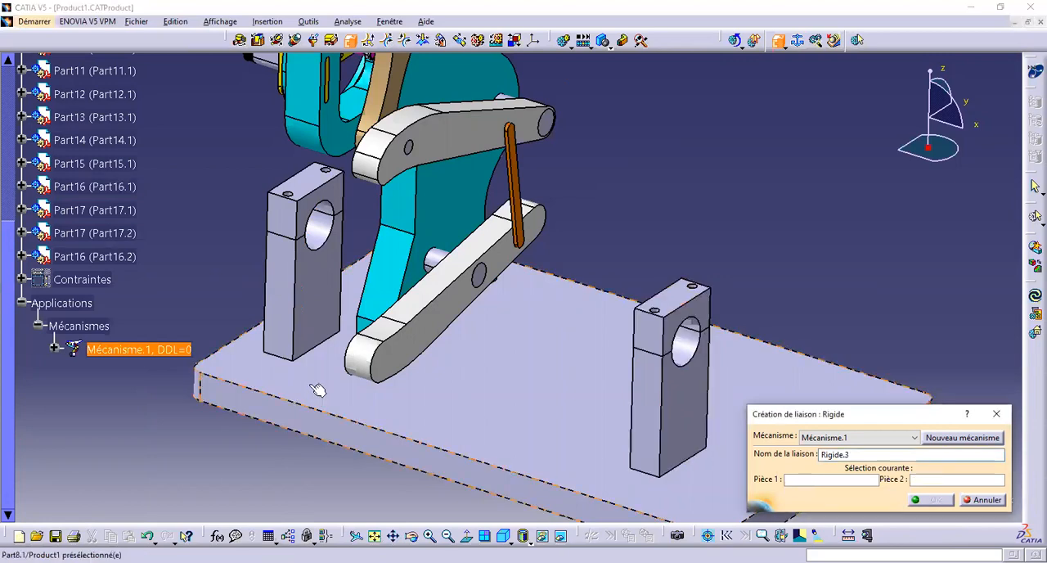
Create rigid joints from the left support block Part16.2 and from its cap Part17.1 to the base plate Part8.1
left_click(287, 304)
left_click(313, 396)
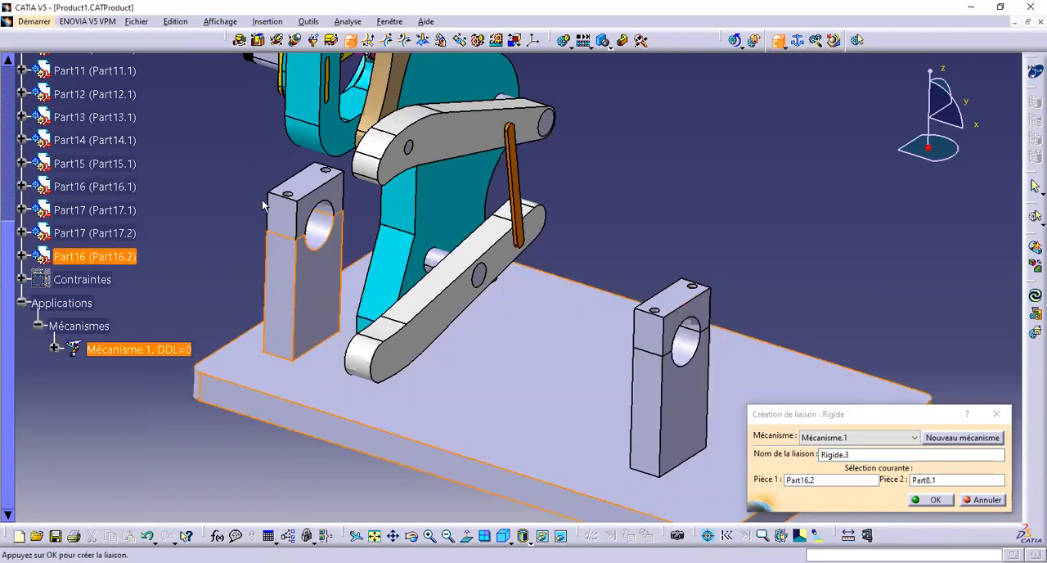
key("Return")
left_click(304, 192)
left_click(346, 411)
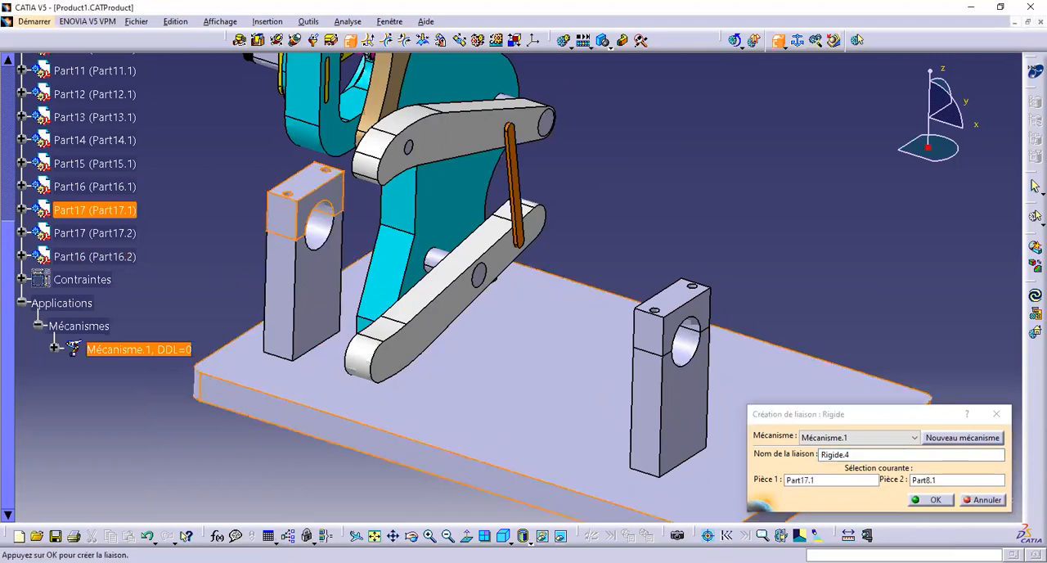
left_click(933, 500)
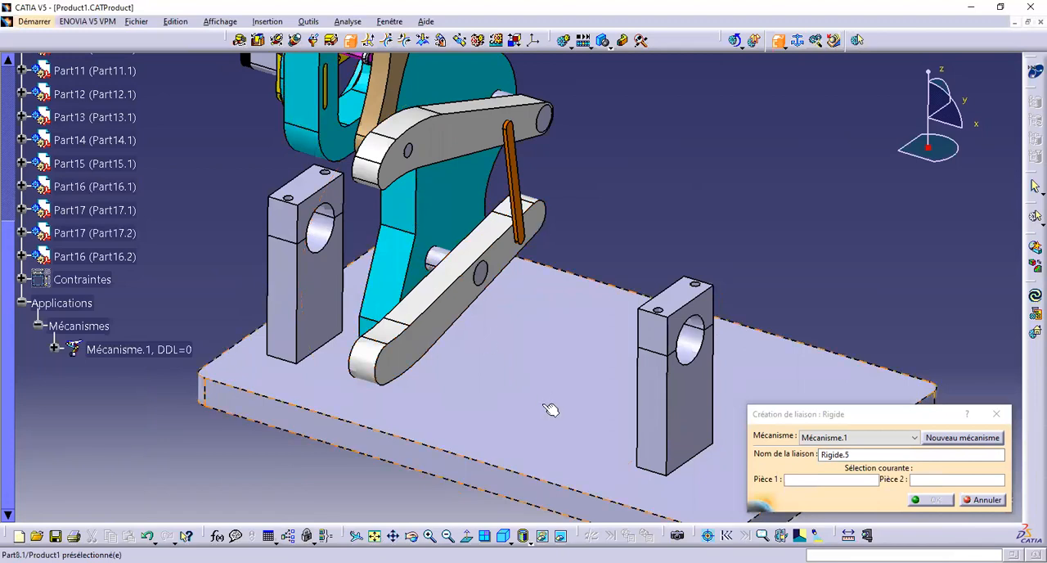
Create a rigid joint between the cyan frame Part1.1 and the base plate Part8.1
left_click(428, 194)
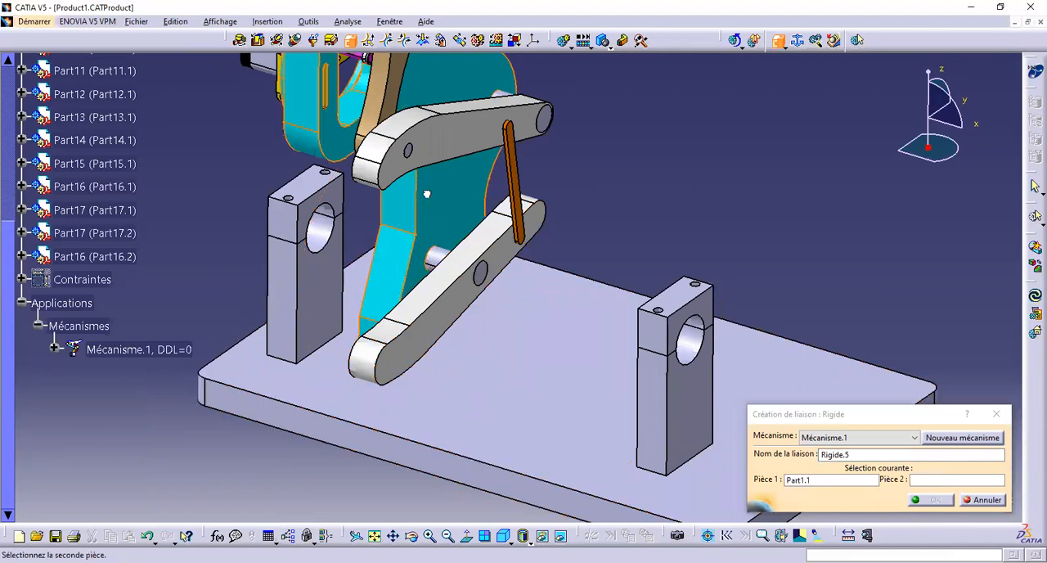
middle_click_drag(426, 194, 432, 231)
left_click(553, 396)
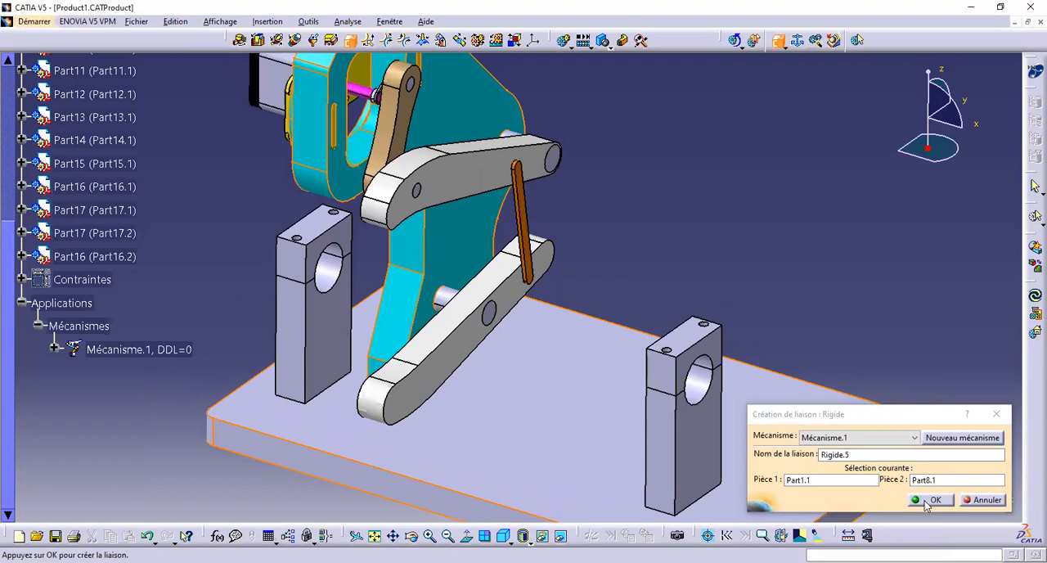
left_click(925, 500)
Create a rigid joint between the yellow motor plate Part11.1 and the cyan frame Part1.1
middle_click_drag(458, 393, 629, 330)
middle_click_drag(368, 379, 476, 303)
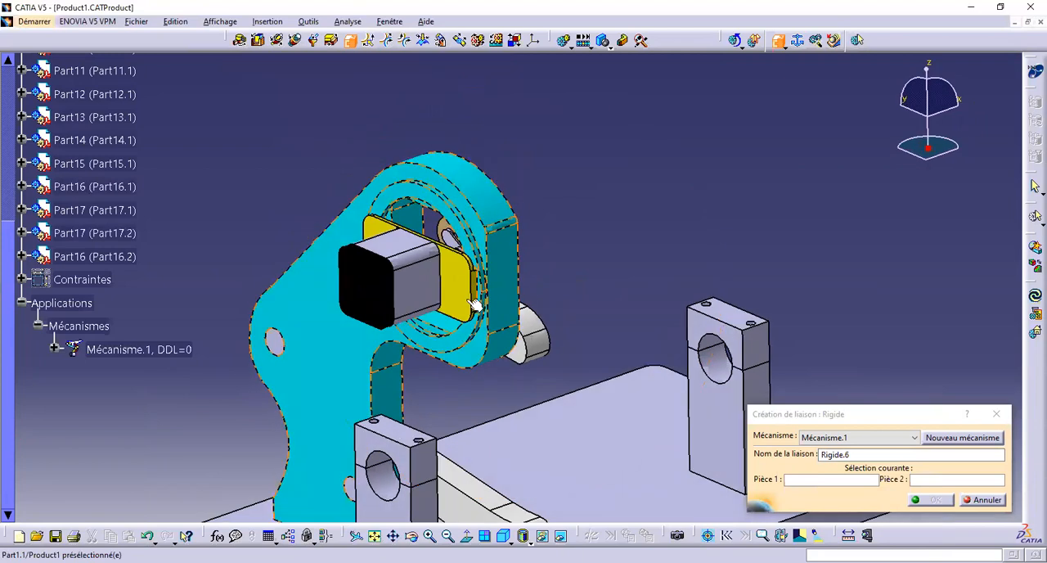
left_click(470, 290)
left_click(501, 246)
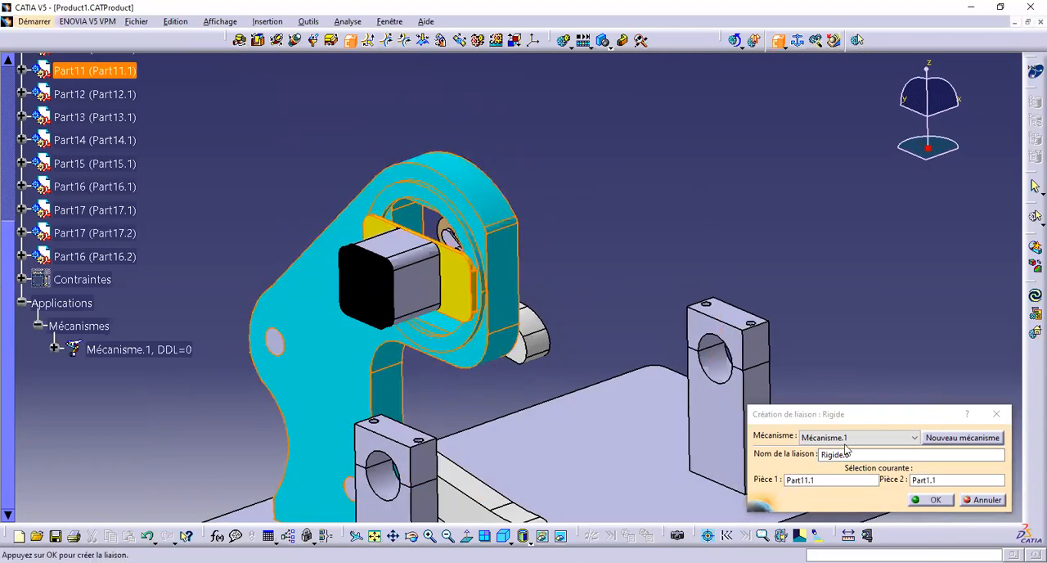
left_click(935, 501)
Create rigid joints between the grey motor body Part12.1 and yellow plate Part11.1, and between the black cap Part15.1 and Part12.1
left_click(463, 286)
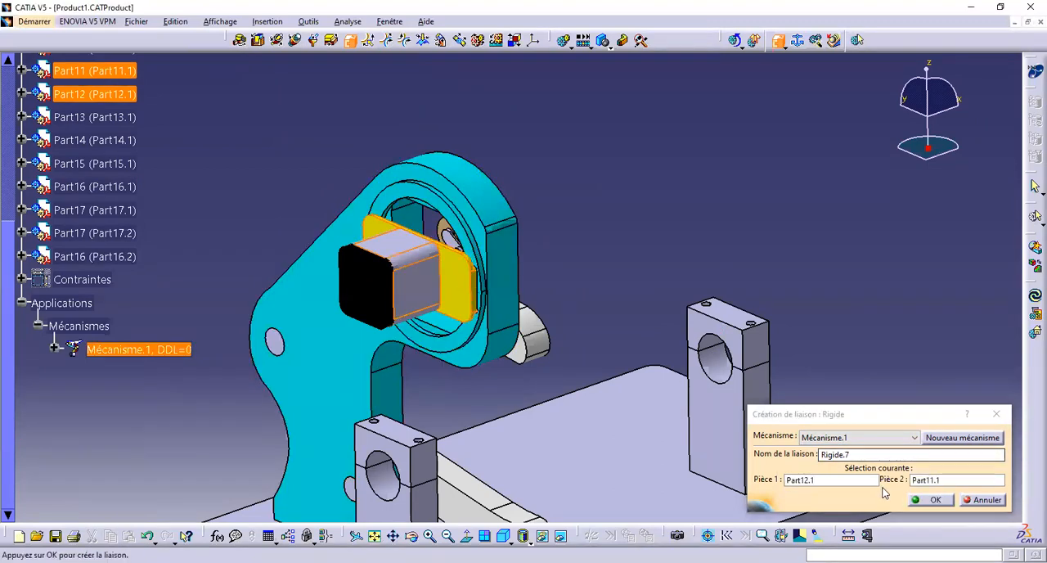
left_click(374, 287)
left_click(419, 280)
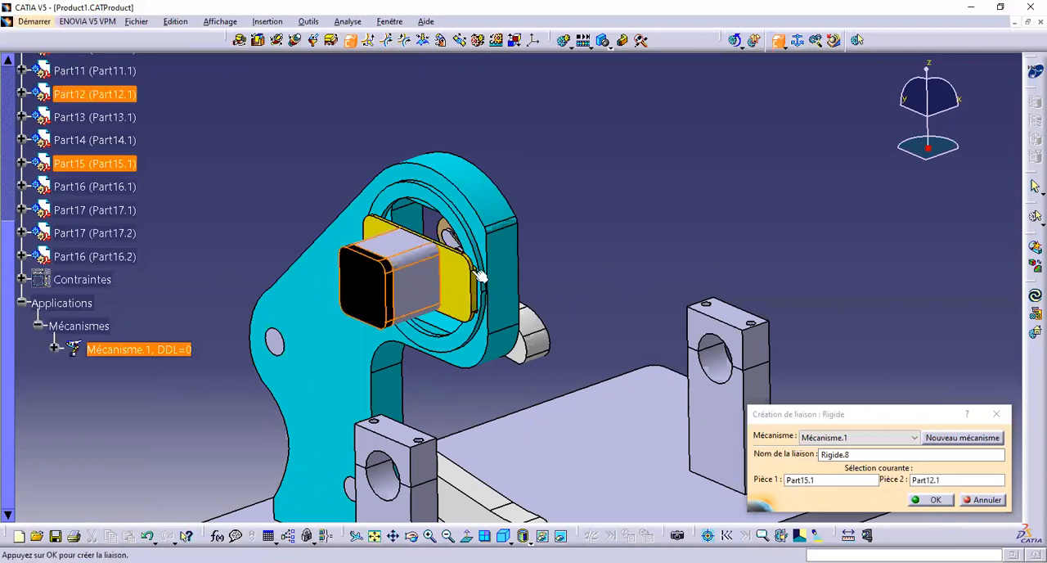
left_click(933, 502)
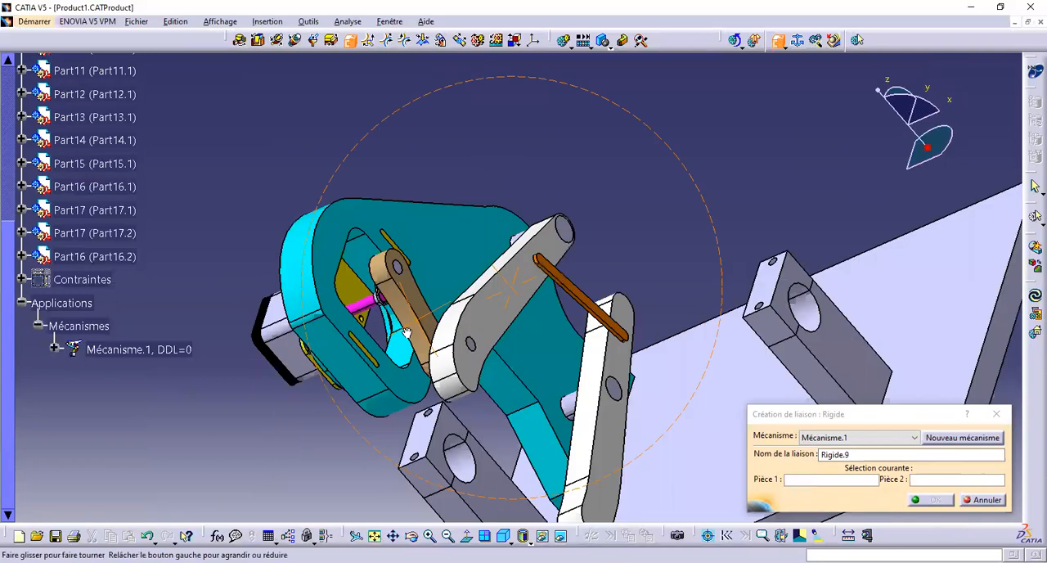
middle_click_drag(398, 346, 583, 162)
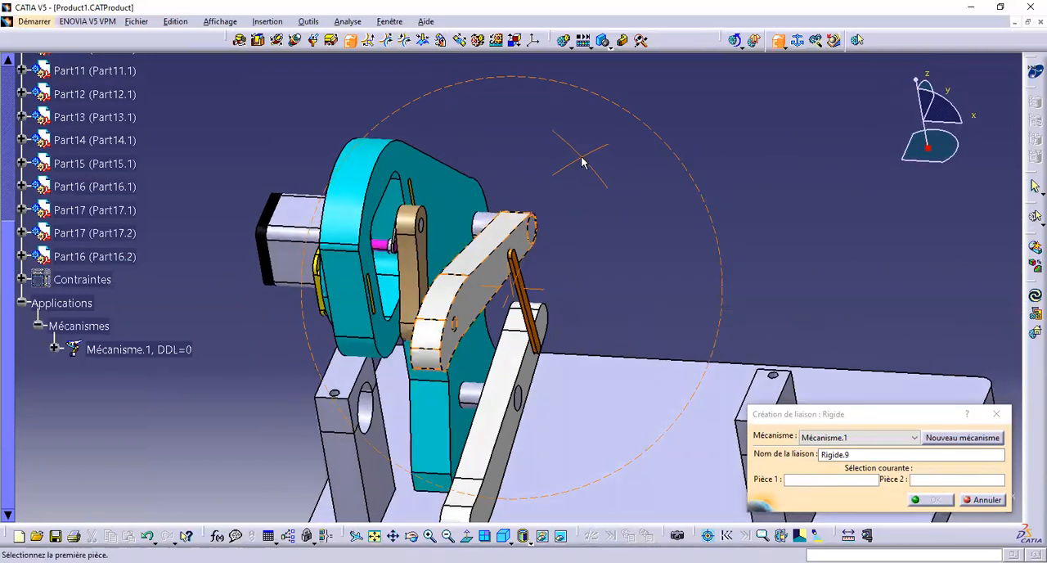
left_click(992, 502)
Start a revolute joint using the magenta shaft Part5.1's axis and the yellow plate Part11.1's centre hole axis, hiding the shaft to reach the hole
middle_click_drag(501, 282, 444, 327)
middle_click_drag(374, 385, 376, 292)
middle_click_drag(401, 241, 572, 327)
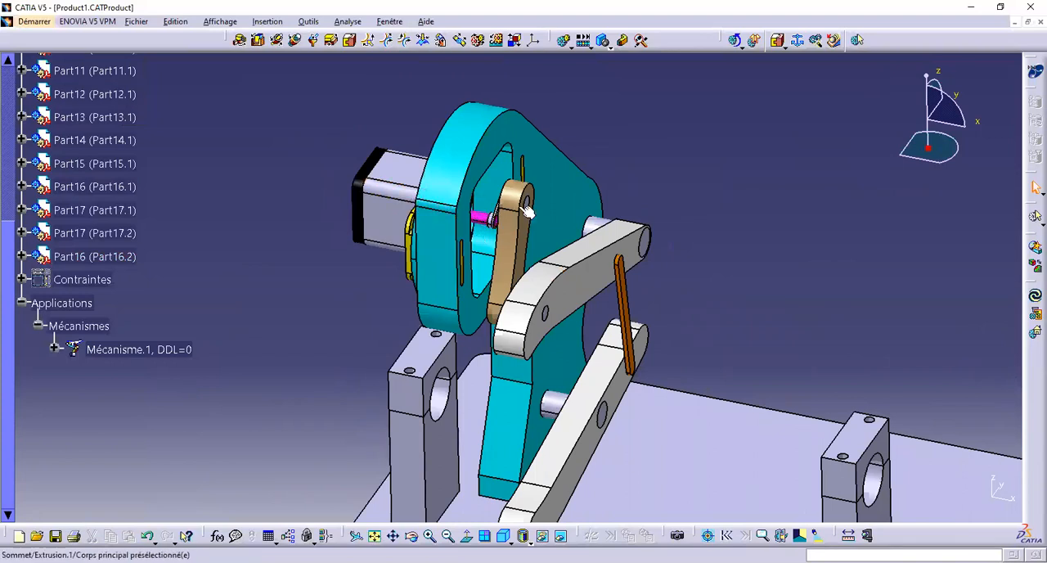
middle_click_drag(476, 302, 343, 258)
middle_click_drag(357, 260, 509, 317)
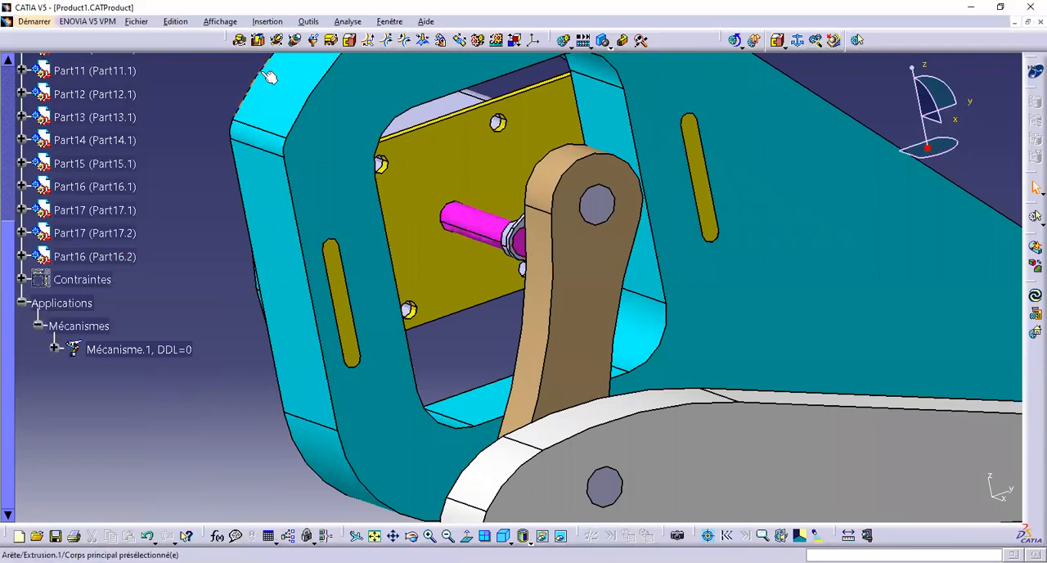
middle_click_drag(355, 171, 389, 175)
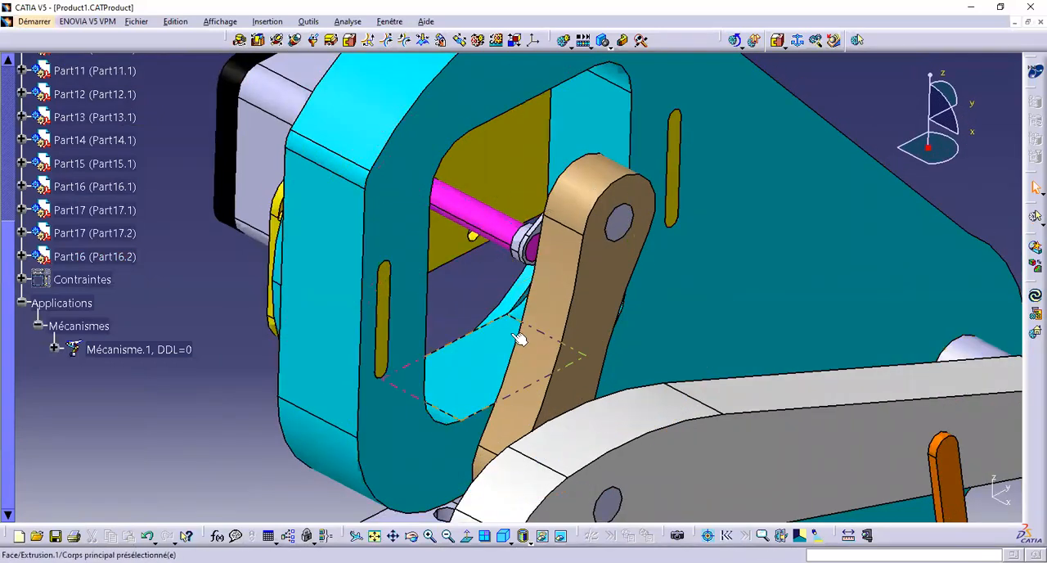
left_click(242, 41)
left_click(485, 213)
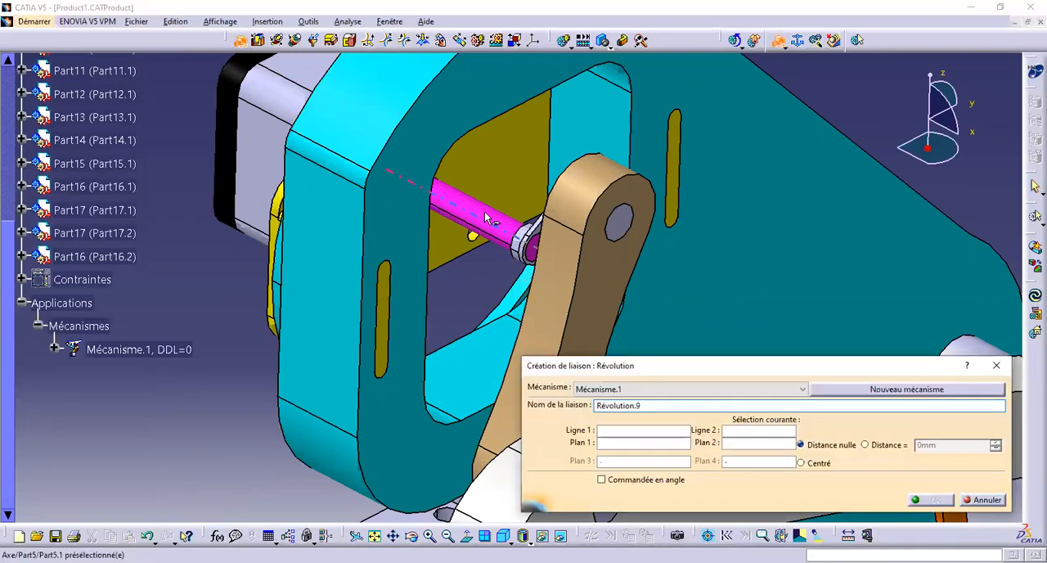
middle_click_drag(481, 216, 455, 210)
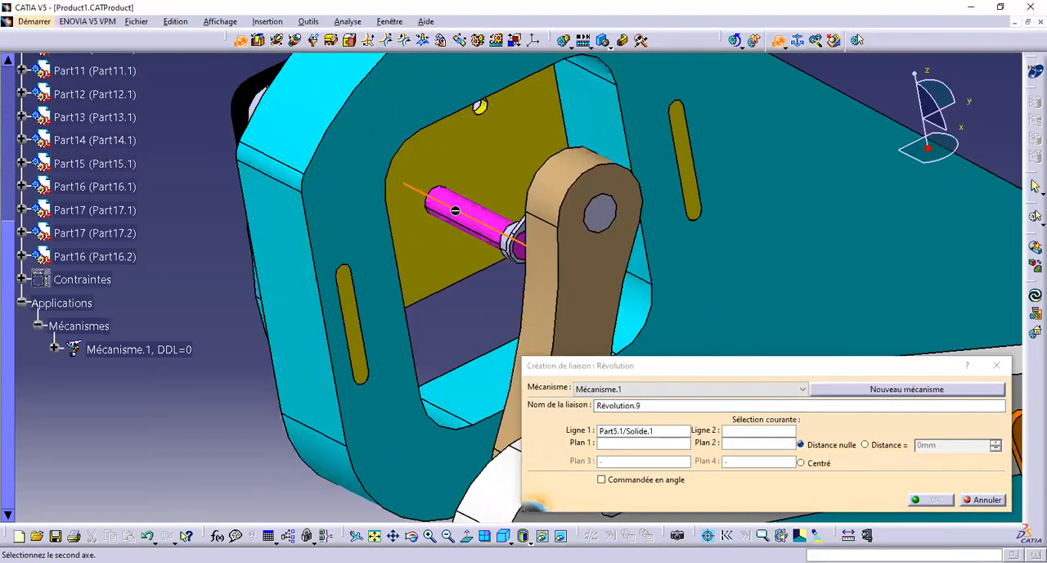
right_click(460, 208)
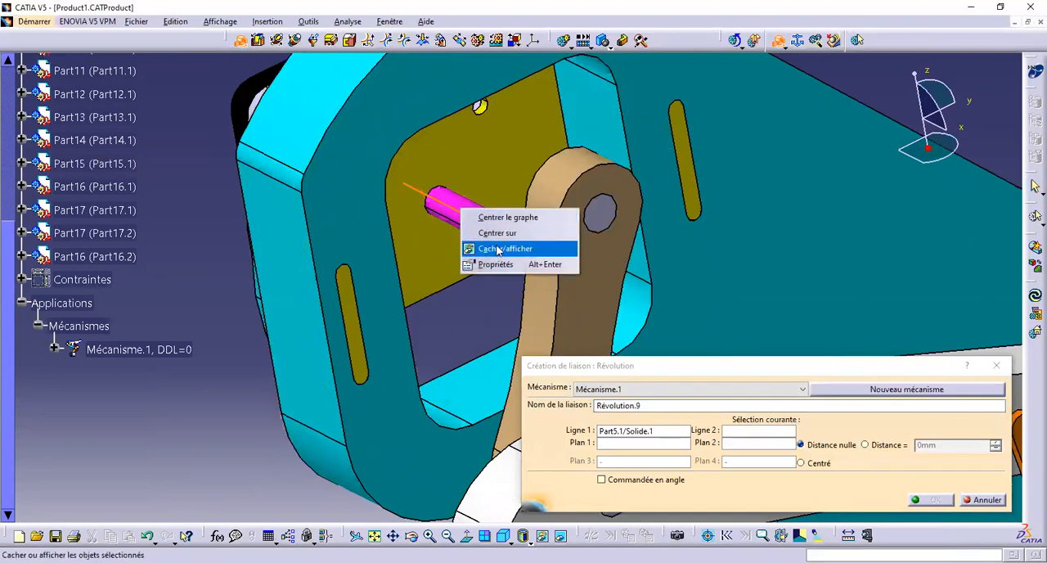
left_click(498, 248)
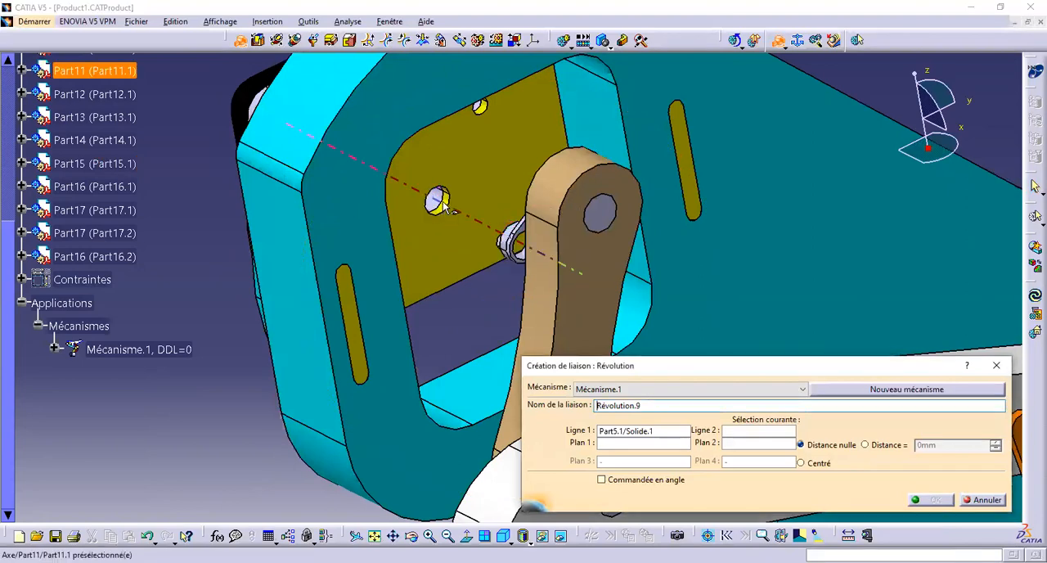
left_click(442, 204)
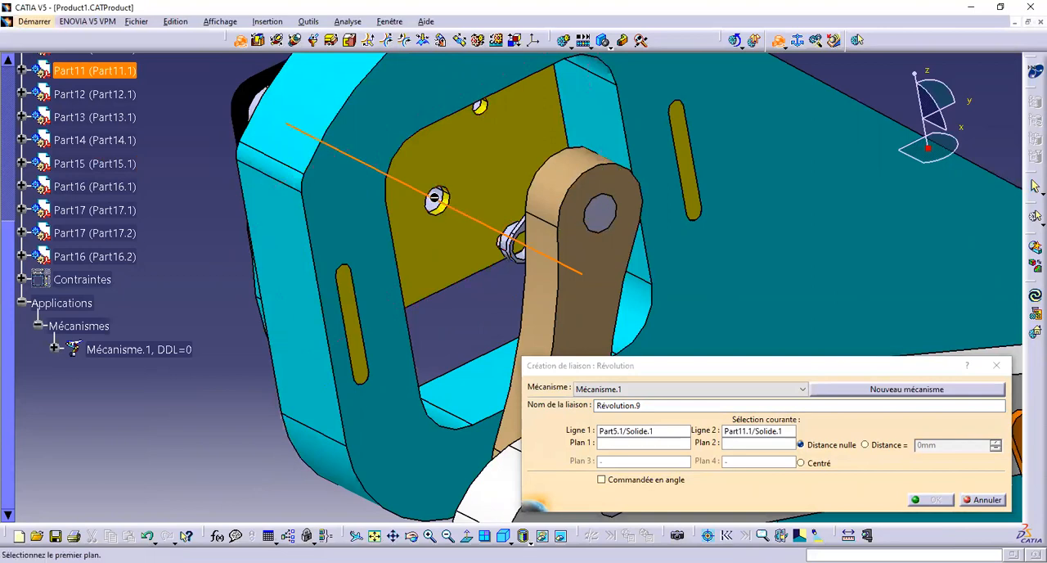
Use the yellow plate's front face and the magenta shaft's end face as the joint planes, and make the shaft visible again
left_click(471, 175)
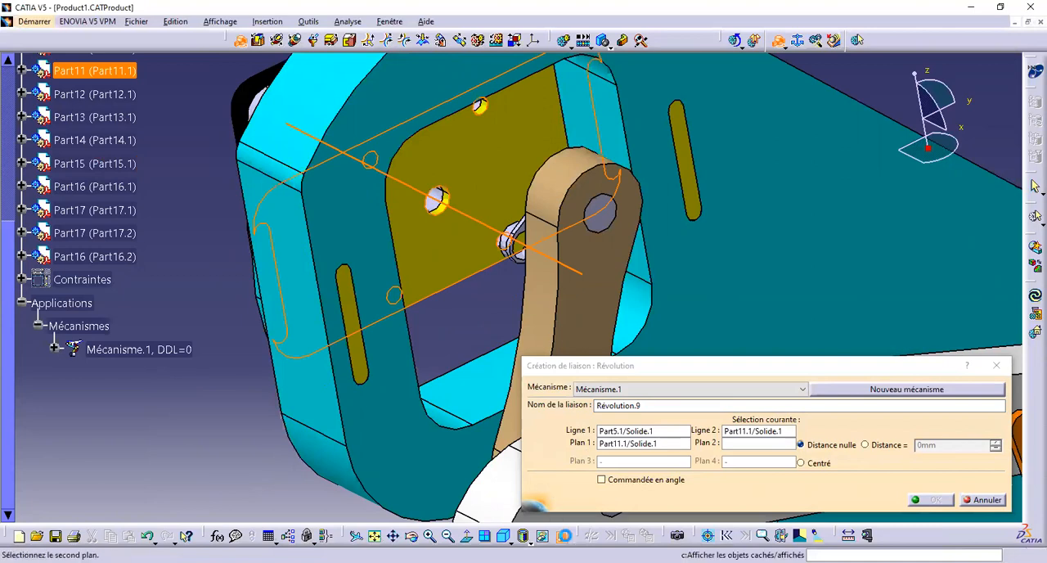
left_click(561, 535)
middle_click_drag(537, 321, 520, 209, "ctrl")
left_click(560, 182)
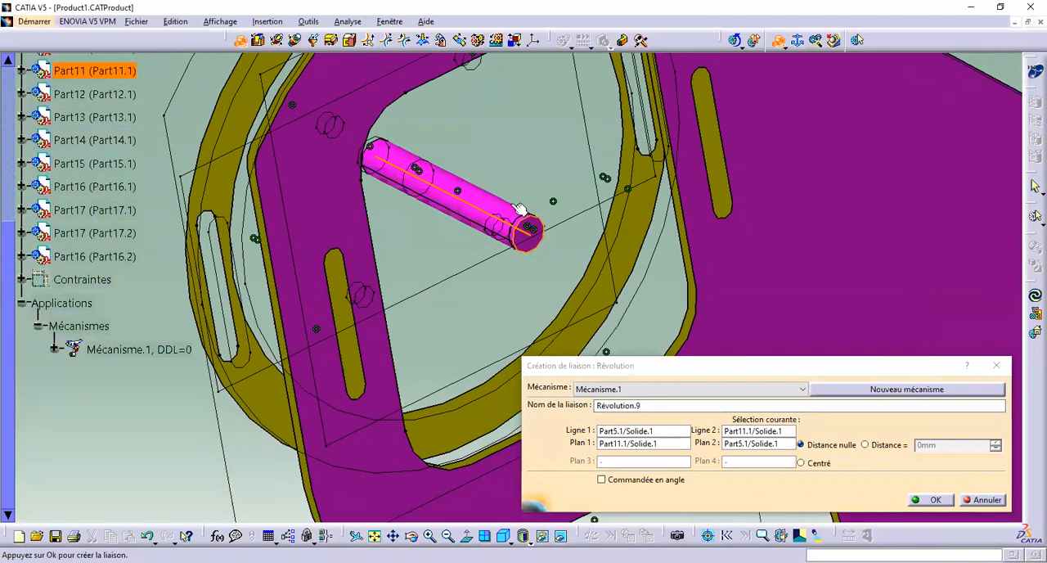
right_click(489, 201)
left_click(524, 240)
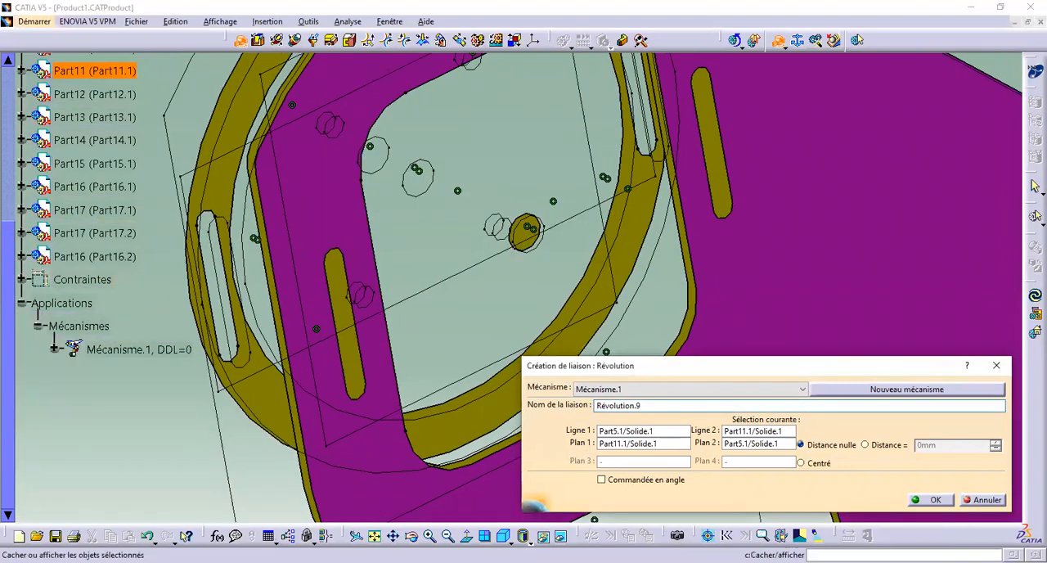
left_click(532, 236)
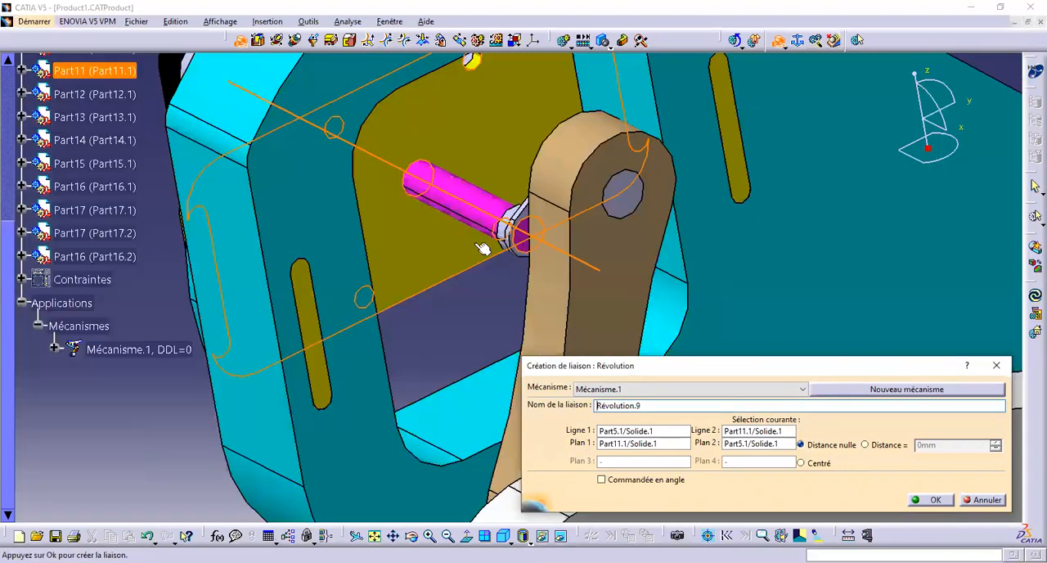
Give the shaft's revolute joint an offset distance between its planes, make it angle driven, and create it
left_click(872, 447)
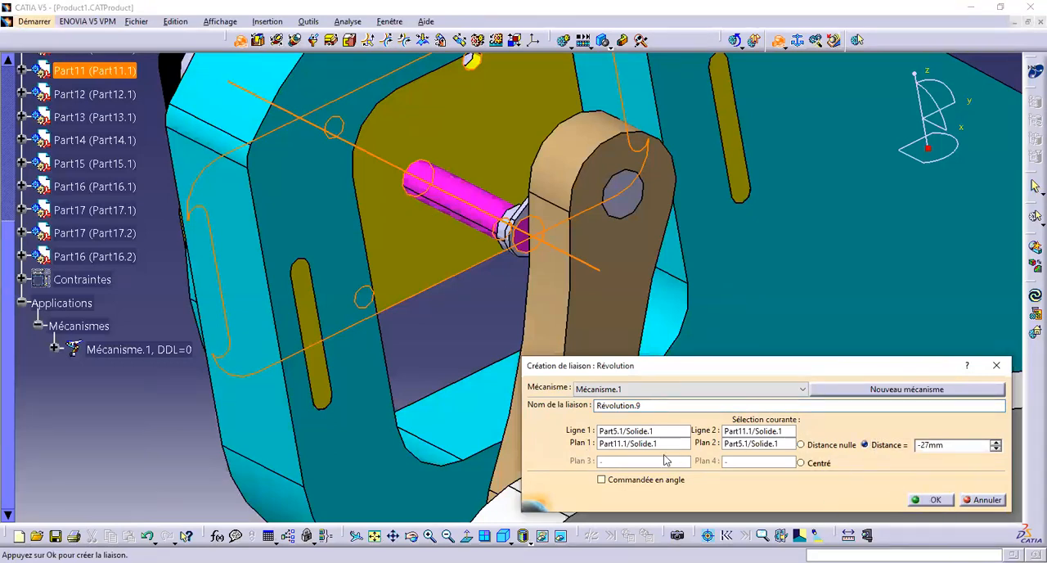
left_click(646, 482)
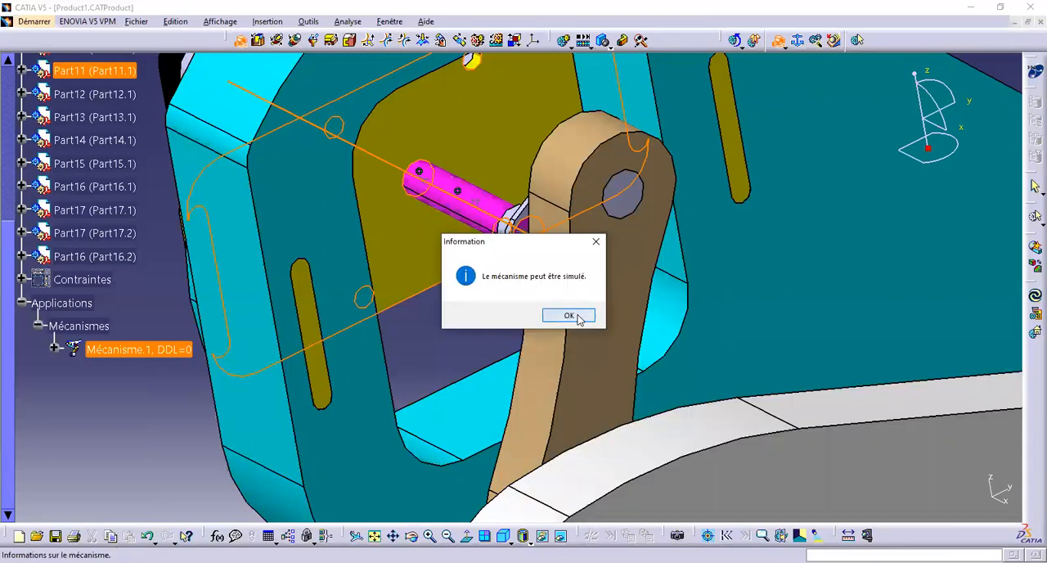
left_click(569, 316)
Create a rigid joint between the crank Part6.1 and the magenta shaft Part5.1
middle_click_drag(432, 240, 485, 220)
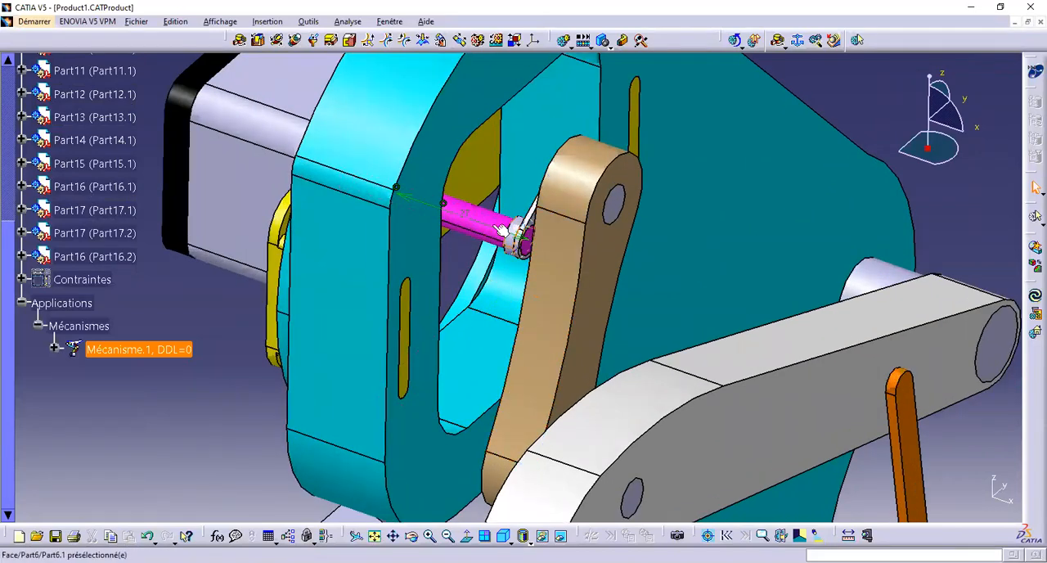
left_click(351, 44)
left_click(519, 235)
left_click(497, 223)
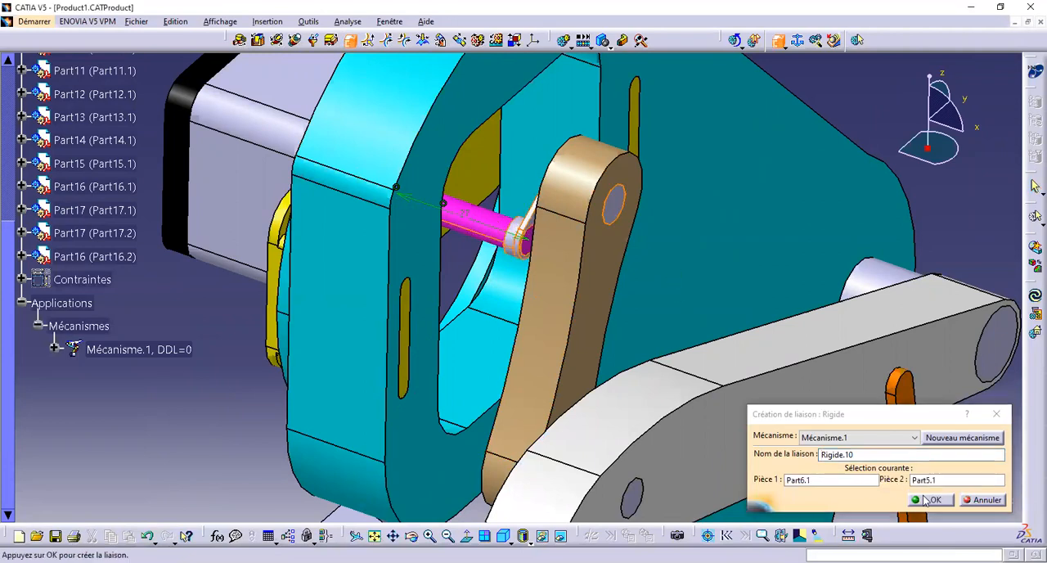
key("Return")
key("Return")
Start a revolute joint and hide both pins in the upper white lever and the pin in the lower lever
middle_click_drag(604, 295, 553, 352)
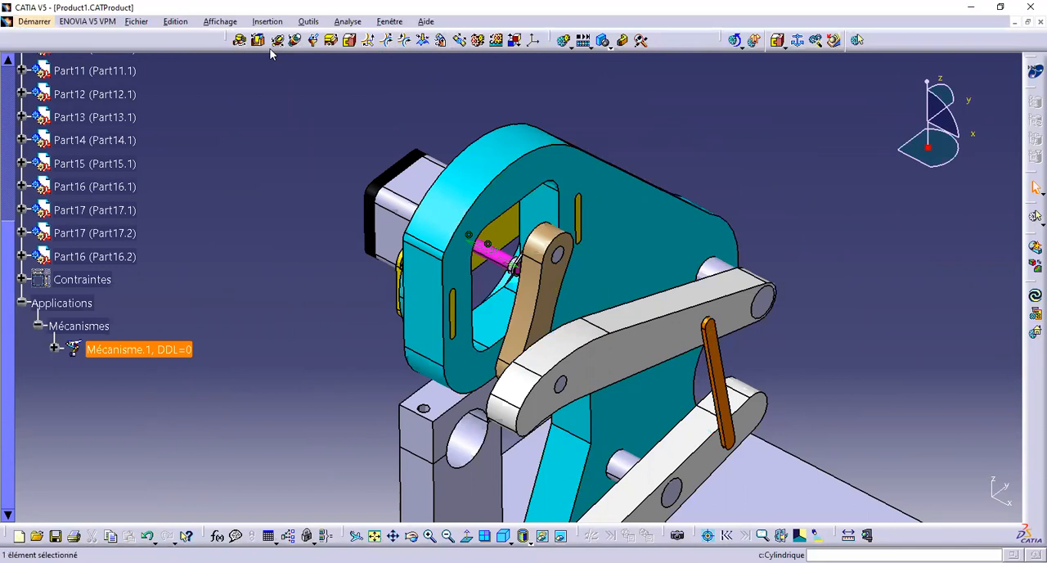
left_click(239, 41)
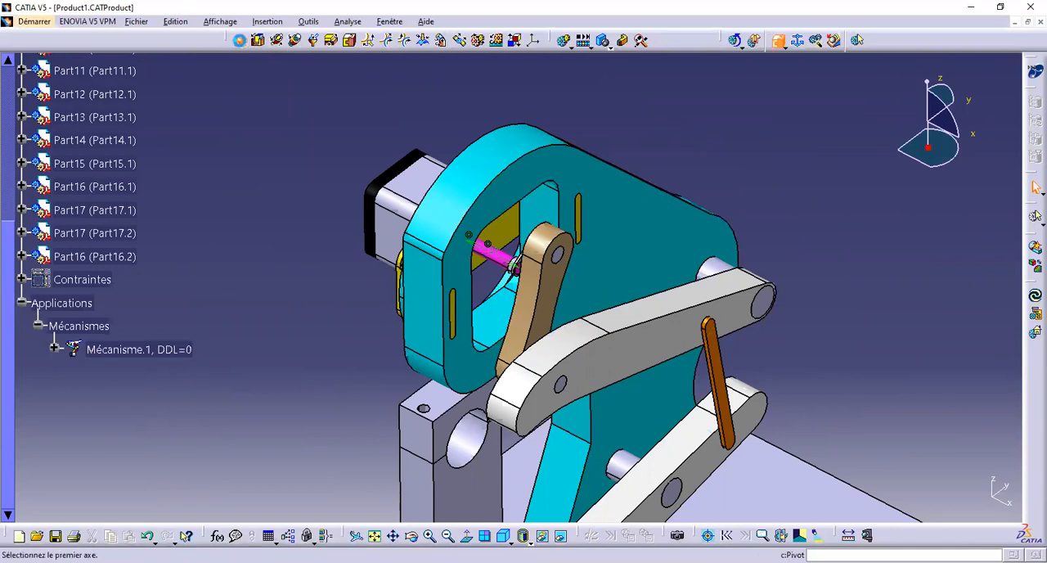
middle_click_drag(705, 342, 546, 215)
right_click(599, 180)
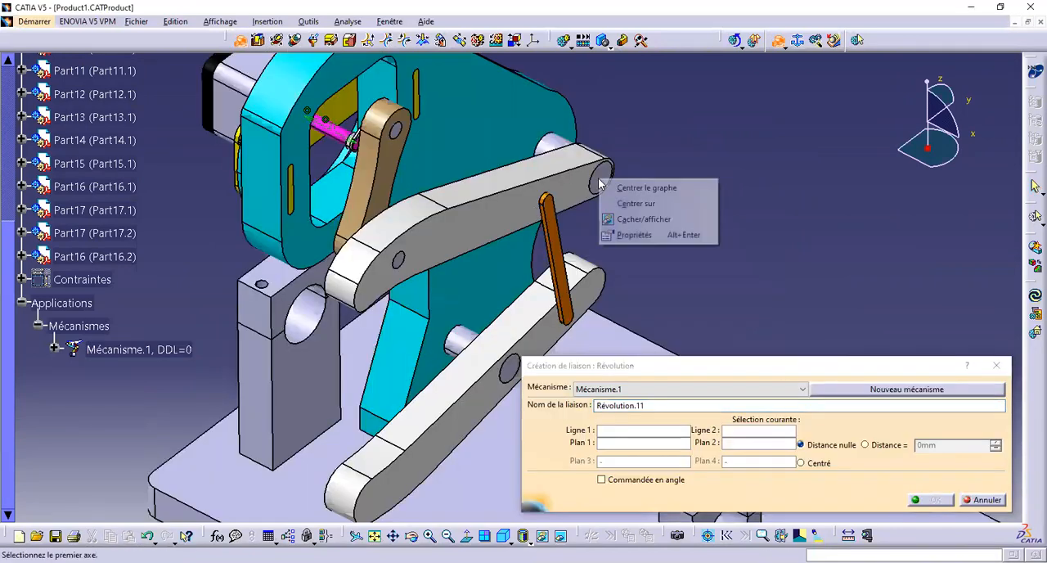
left_click(643, 220)
right_click(401, 261)
left_click(458, 302)
middle_click_drag(491, 366, 388, 288)
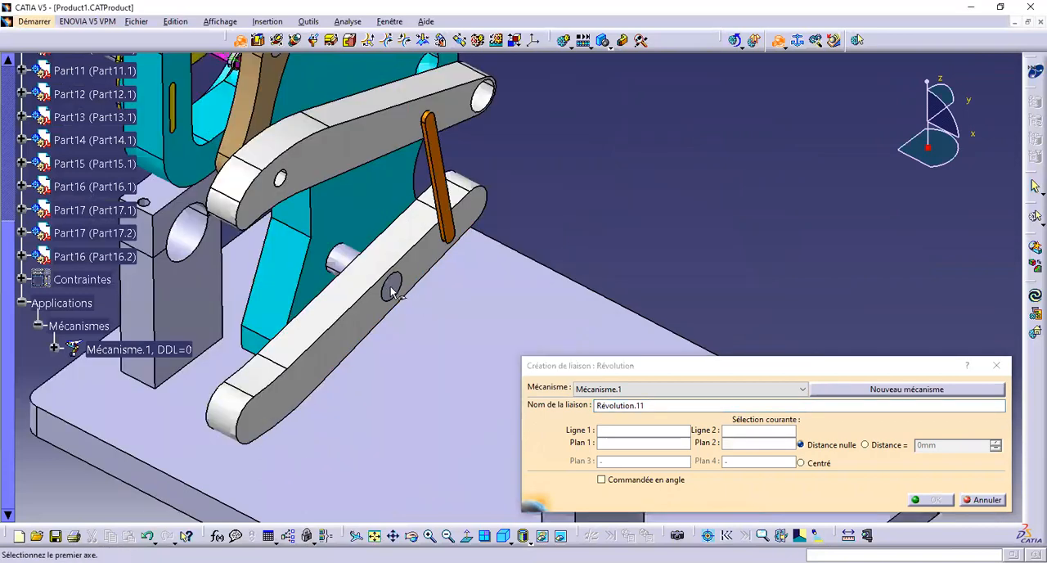
right_click(391, 292)
left_click(472, 329)
middle_click_drag(260, 79, 463, 268)
right_click(436, 251)
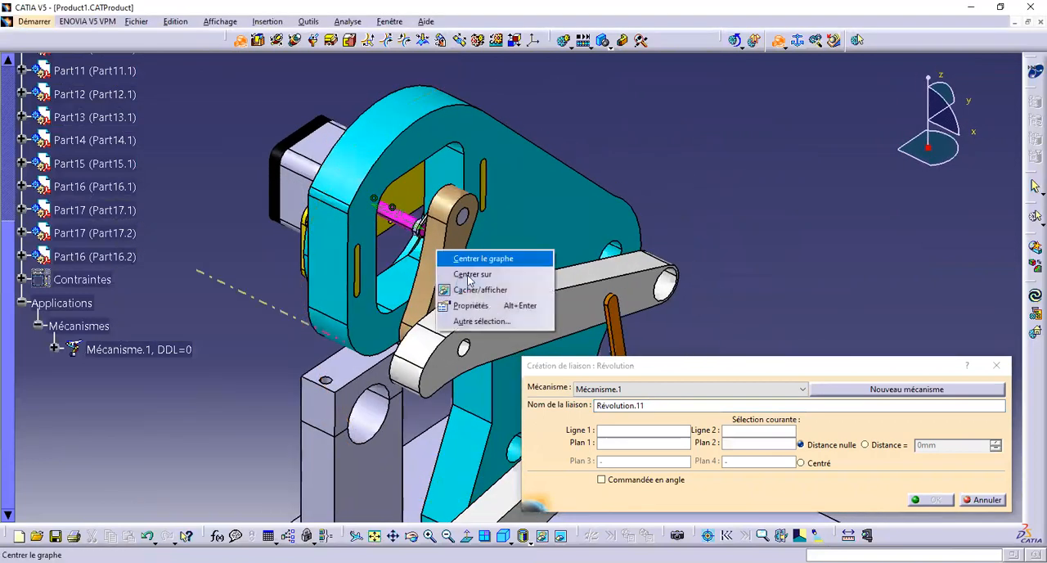
left_click(472, 289)
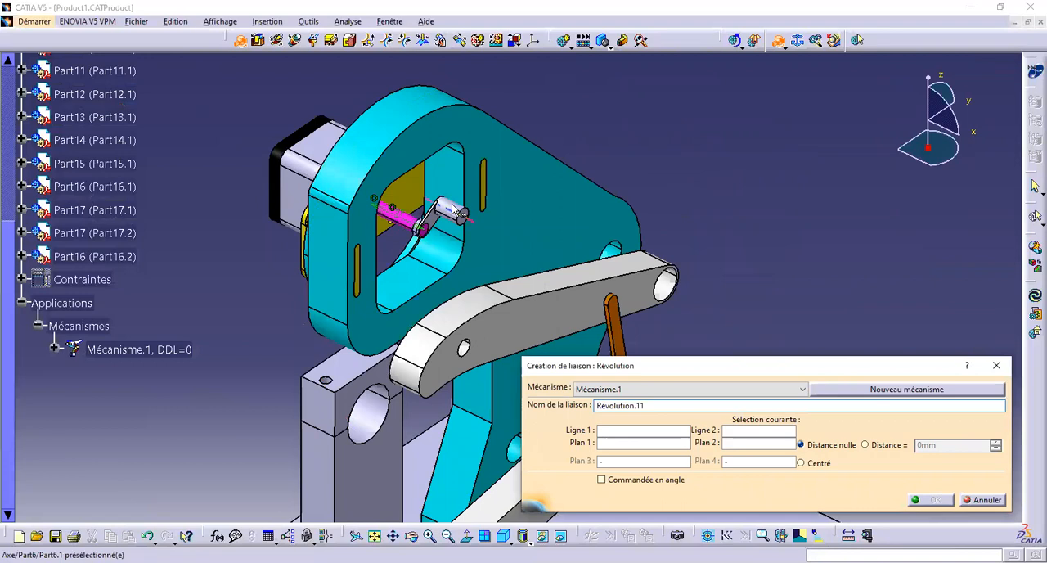
left_click(454, 211)
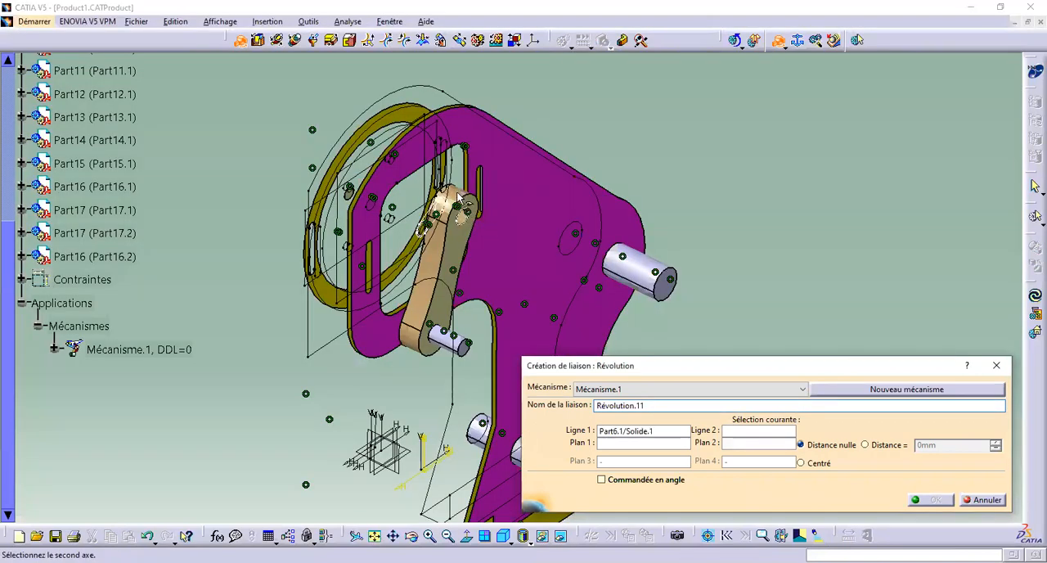
left_click(463, 221)
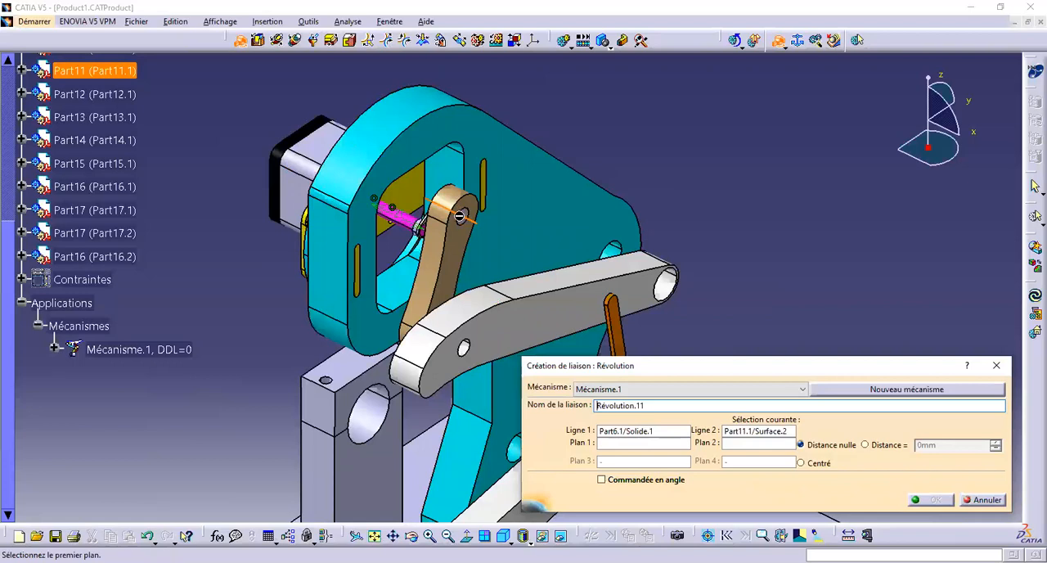
left_click(470, 224)
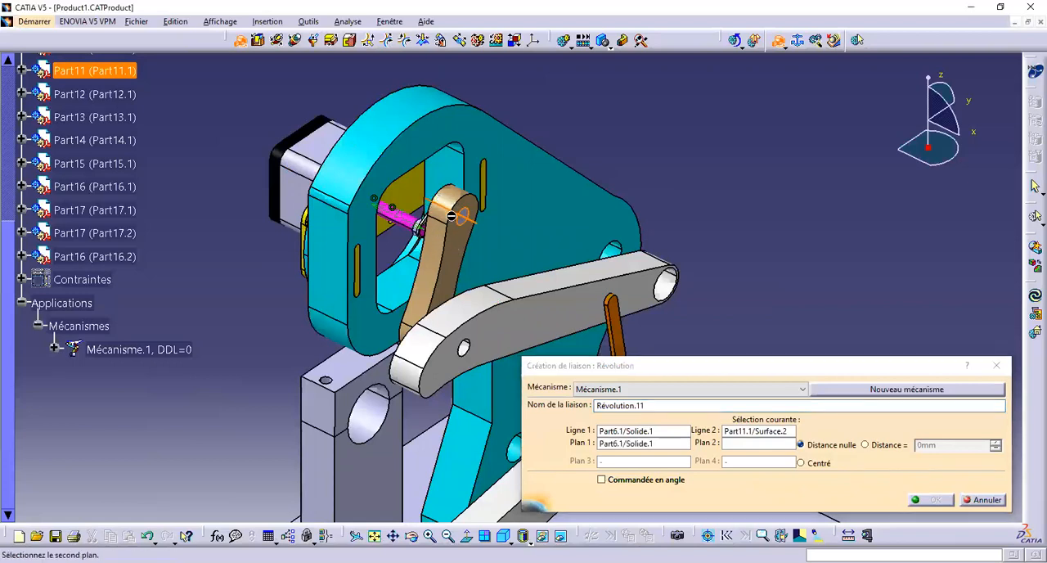
key("Escape")
Start a revolute joint on the axes of tan link Part4.1 and crank pin Part6.1, hiding the link and using the pin's end face as first plane
left_click(238, 39)
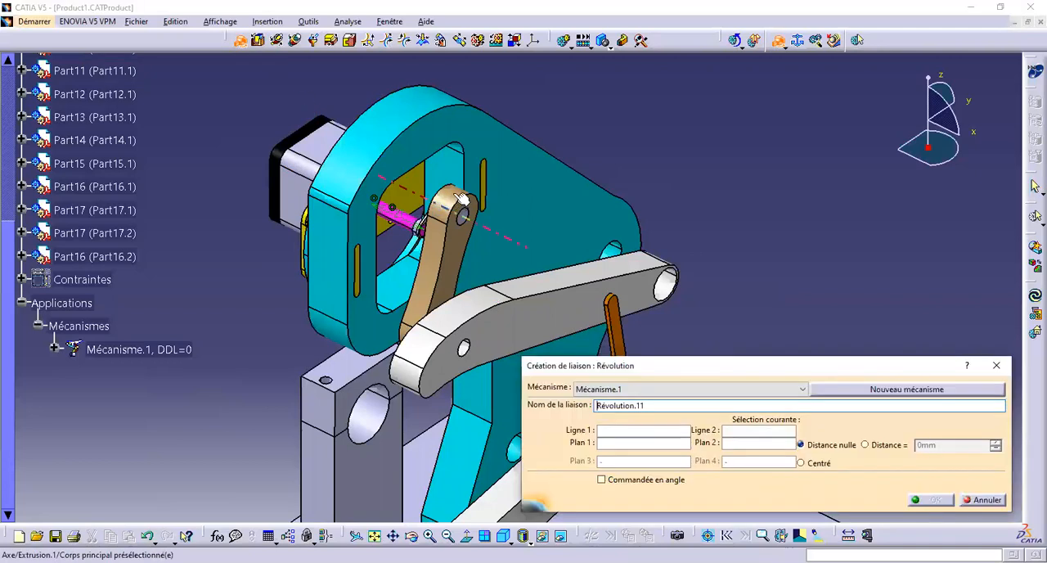
left_click(461, 199)
right_click(452, 203)
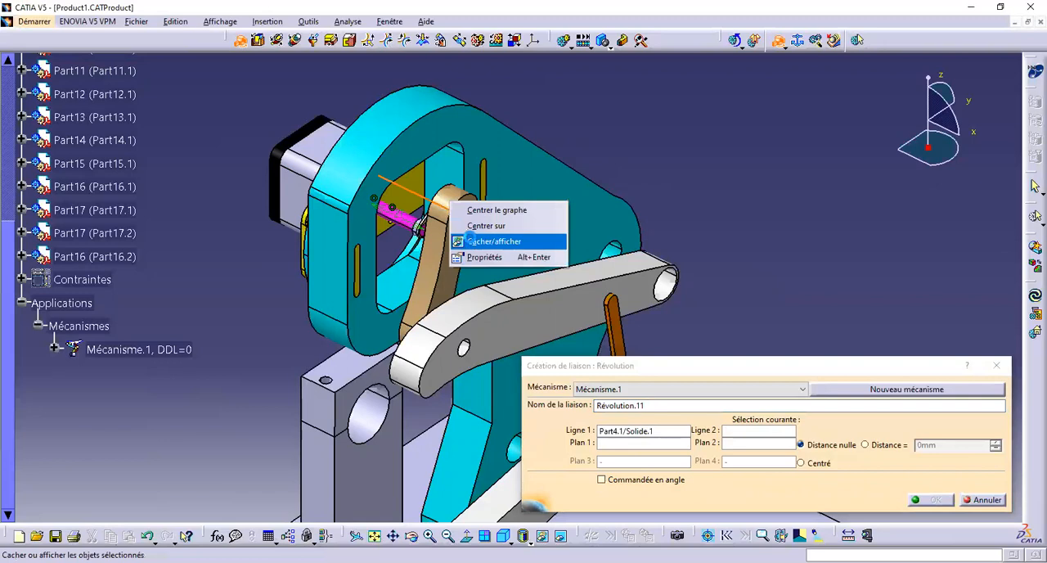
left_click(463, 242)
left_click(455, 213)
middle_click_drag(455, 240, 446, 57)
left_click(380, 111)
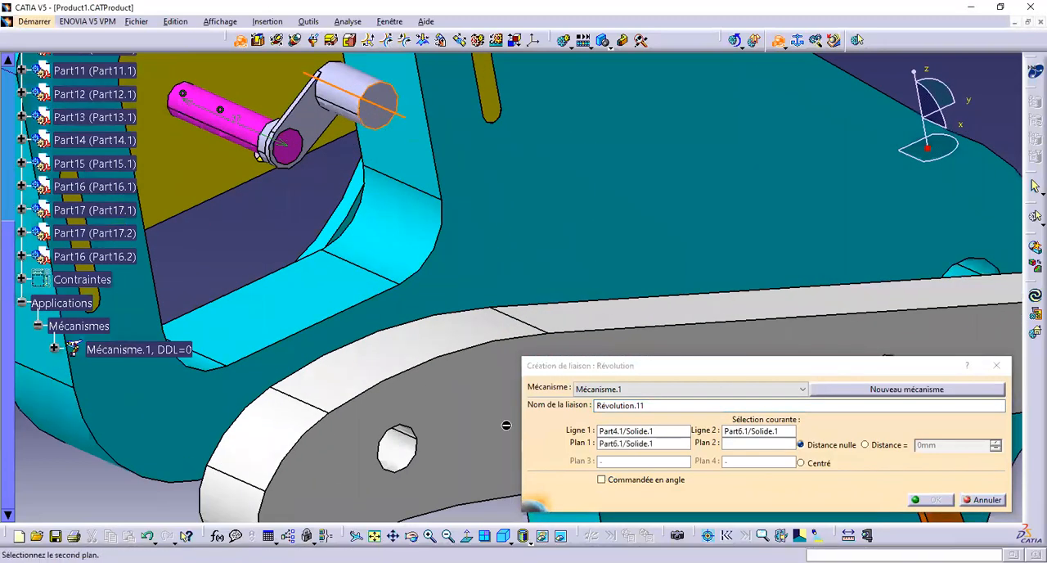
Use the tan link's front face as the second plane, make the link visible again, and create the revolute joint with zero distance
left_click(561, 536)
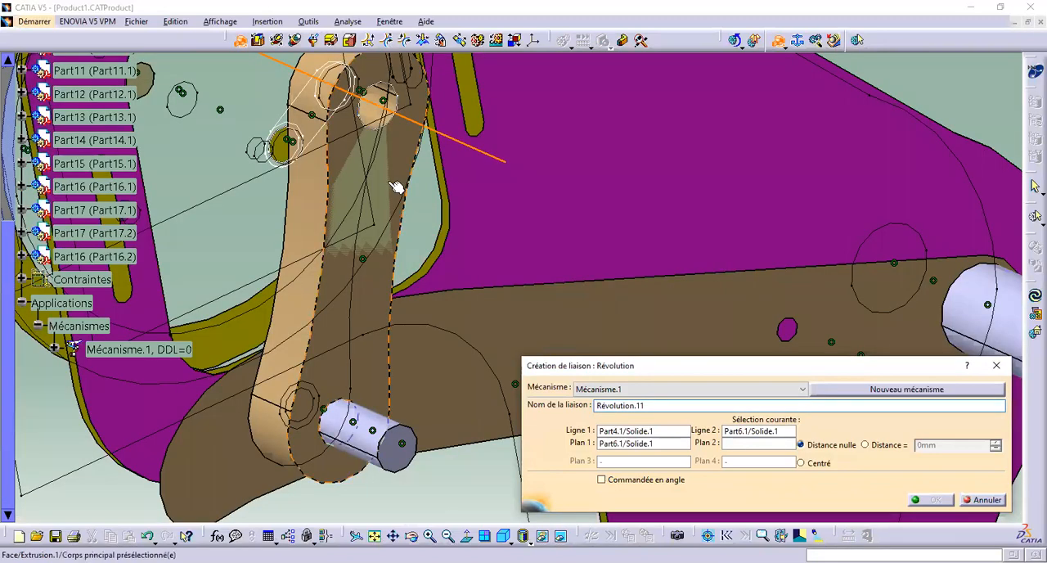
left_click(398, 185)
right_click(358, 325)
left_click(383, 363)
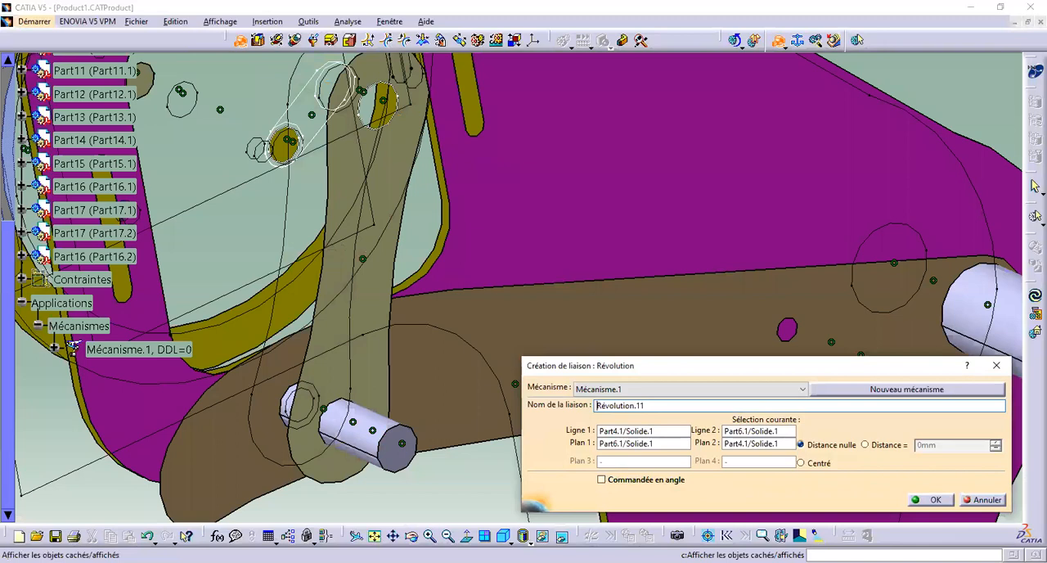
left_click(561, 536)
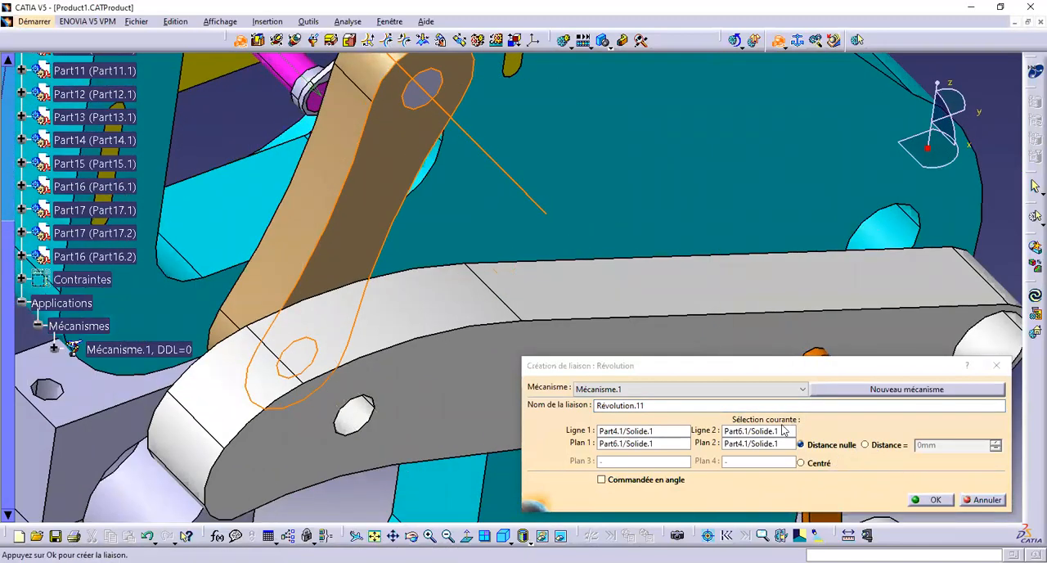
left_click(917, 503)
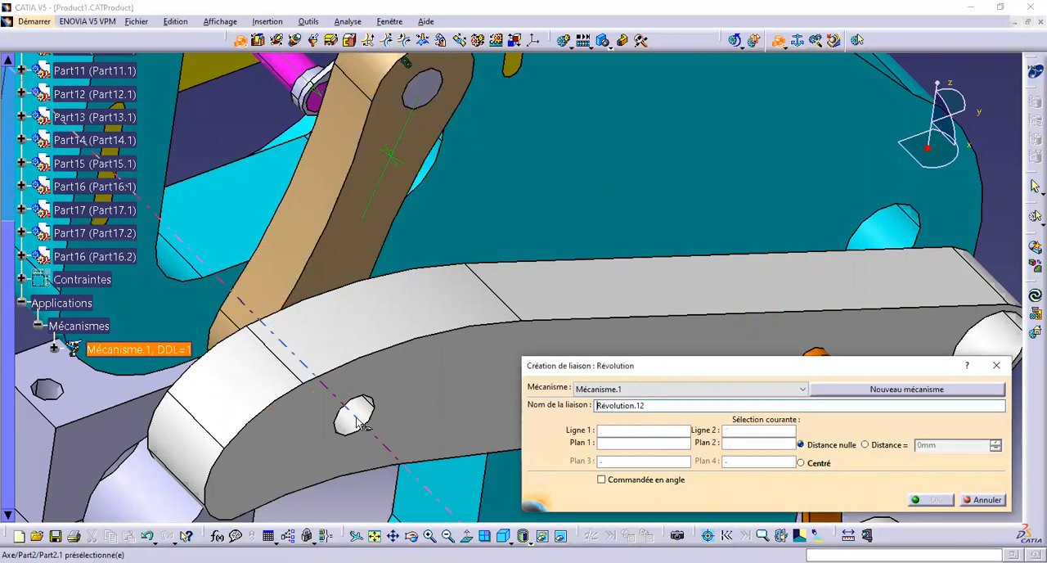
Define a revolute joint on the axes of upper lever Part2.1's small hole and tan link Part4.1's lower hole, hiding the lever and using the link's front face as first plane
left_click(357, 422)
middle_click_drag(357, 421, 419, 386)
right_click(419, 386)
left_click(471, 429)
left_click(309, 425)
left_click(337, 359)
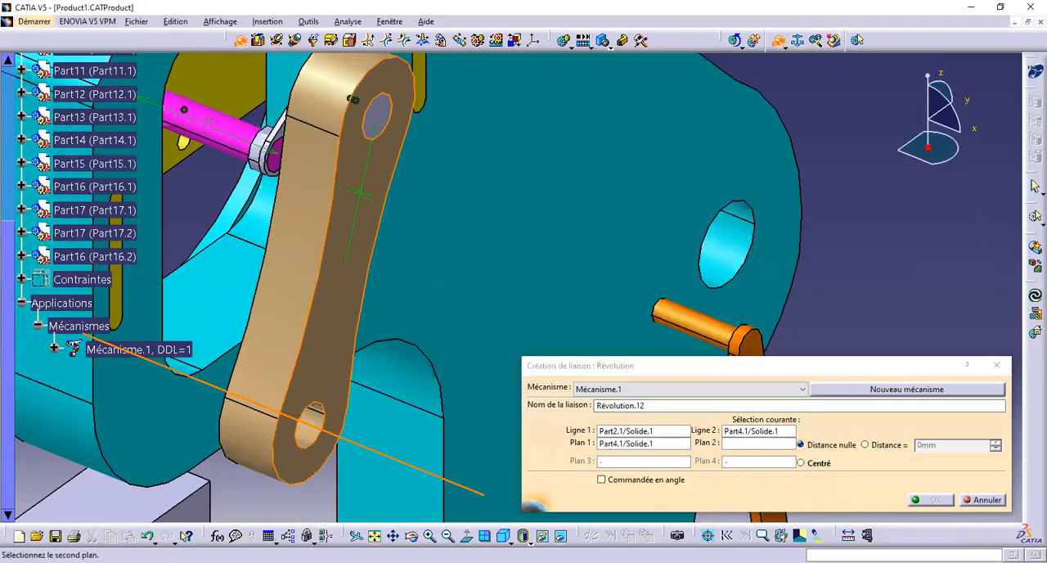
Use the hidden lever's front face as second plane, make the lever visible again, and create the revolute joint with a distance of -15 mm
left_click(563, 536)
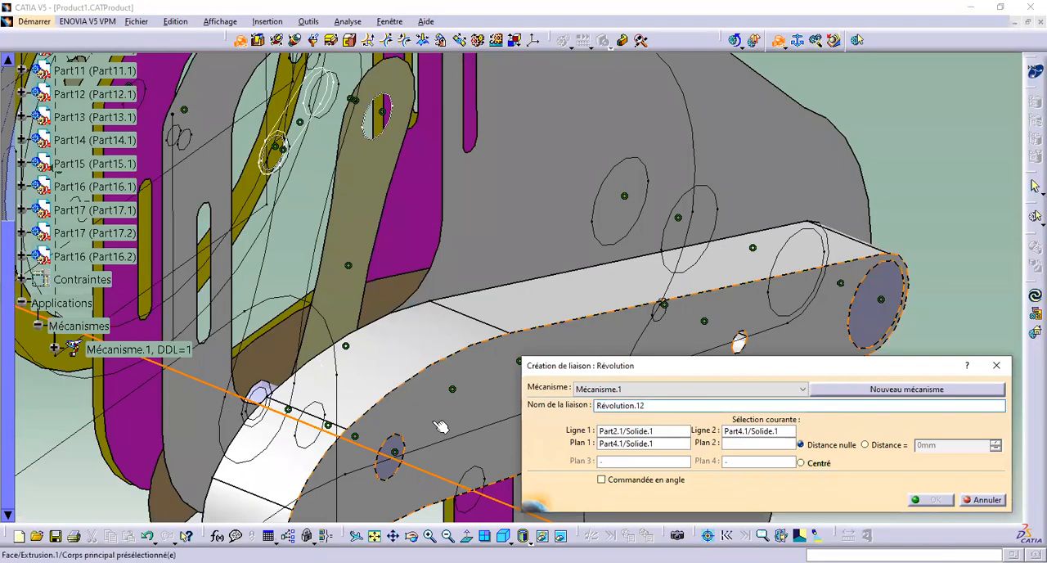
left_click(443, 423)
right_click(421, 417)
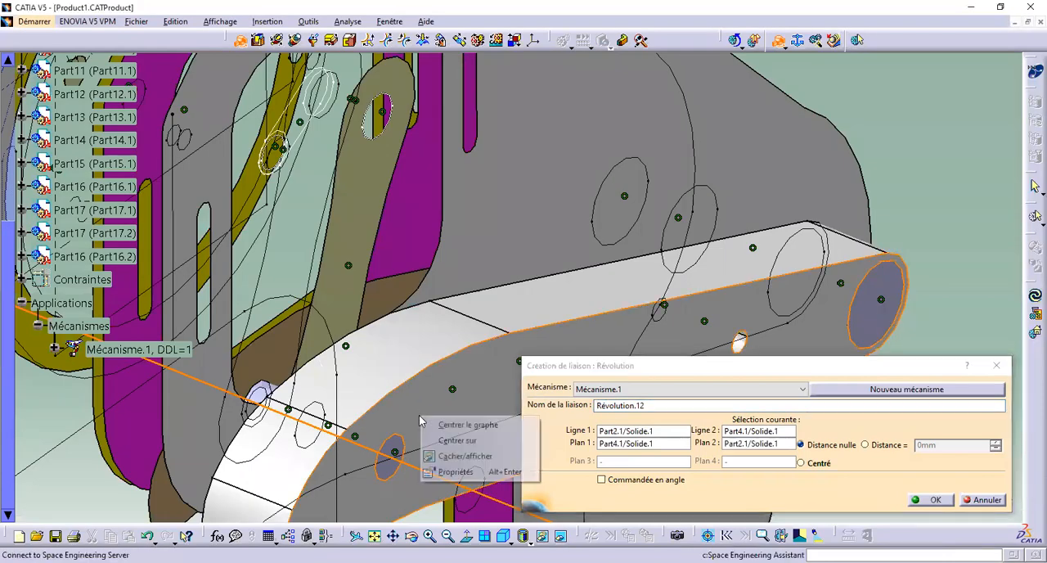
left_click(452, 454)
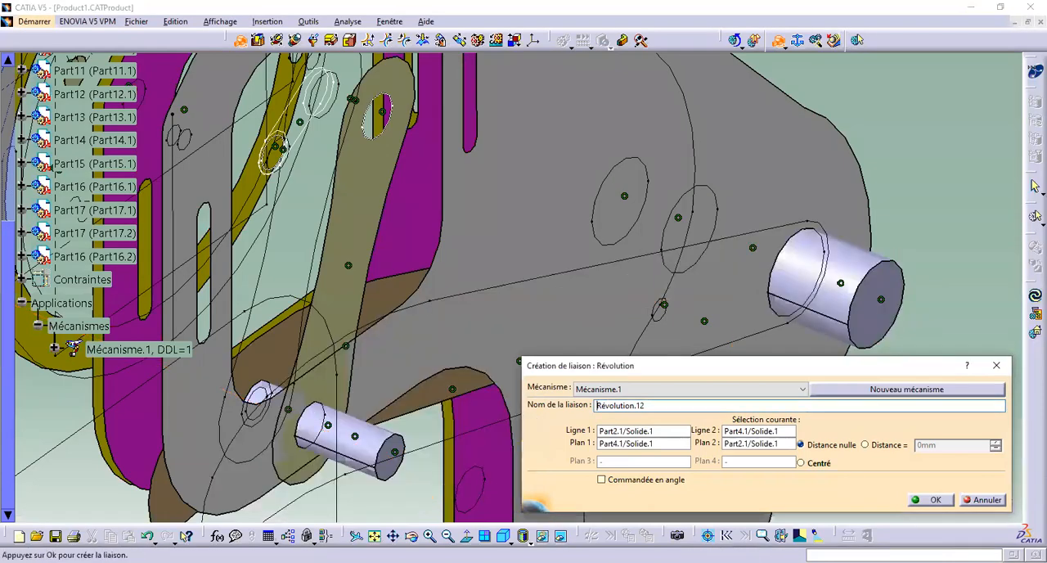
left_click(568, 536)
left_click(930, 500)
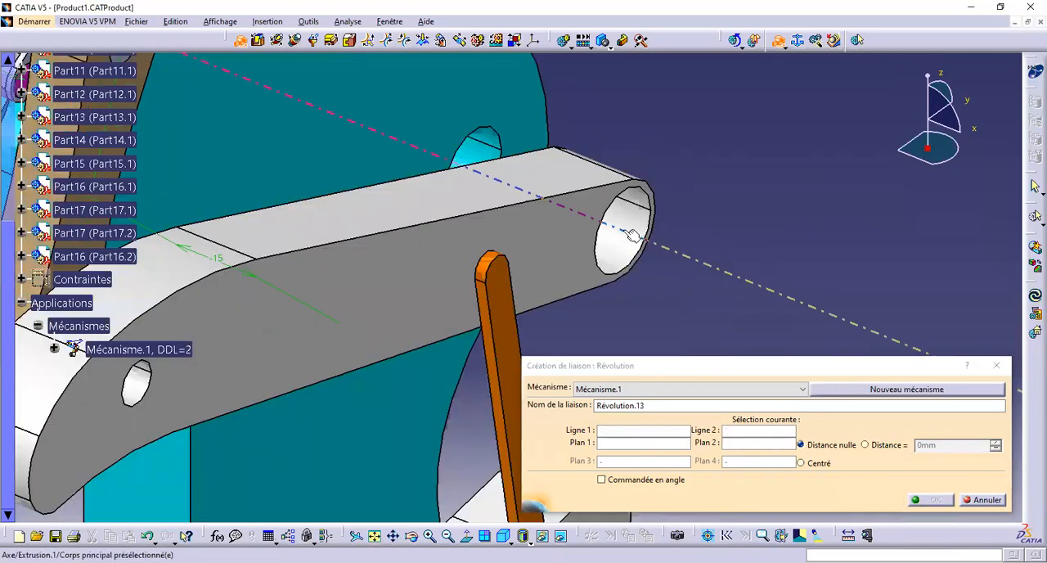
Create a revolute joint between upper lever Part2.1's large end hole and teal plate Part1.1, using their front faces with a distance of -28 mm
left_click(624, 230)
middle_click_drag(622, 229, 579, 331)
left_click(577, 253)
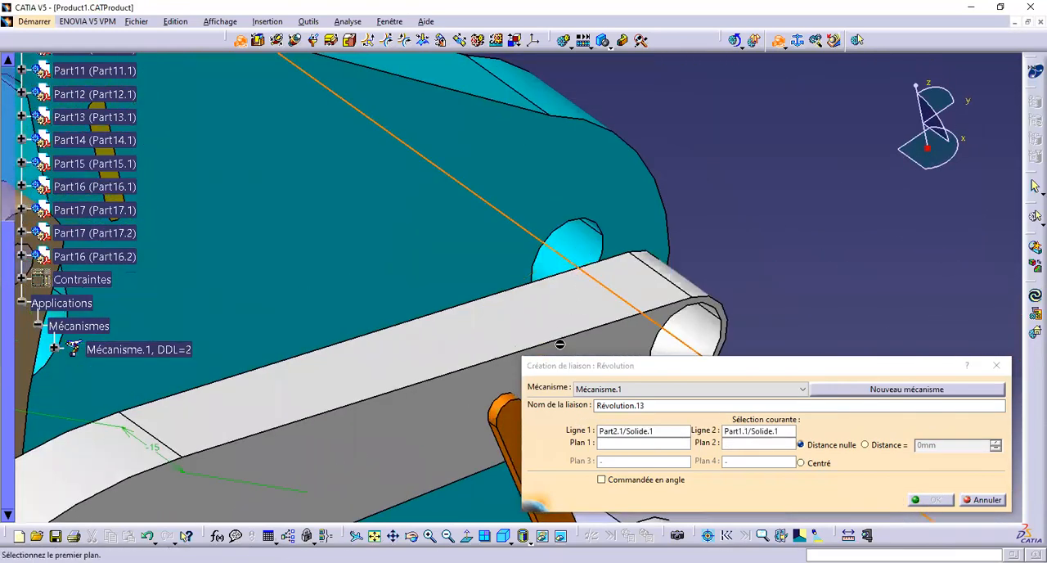
left_click(472, 395)
left_click(493, 226)
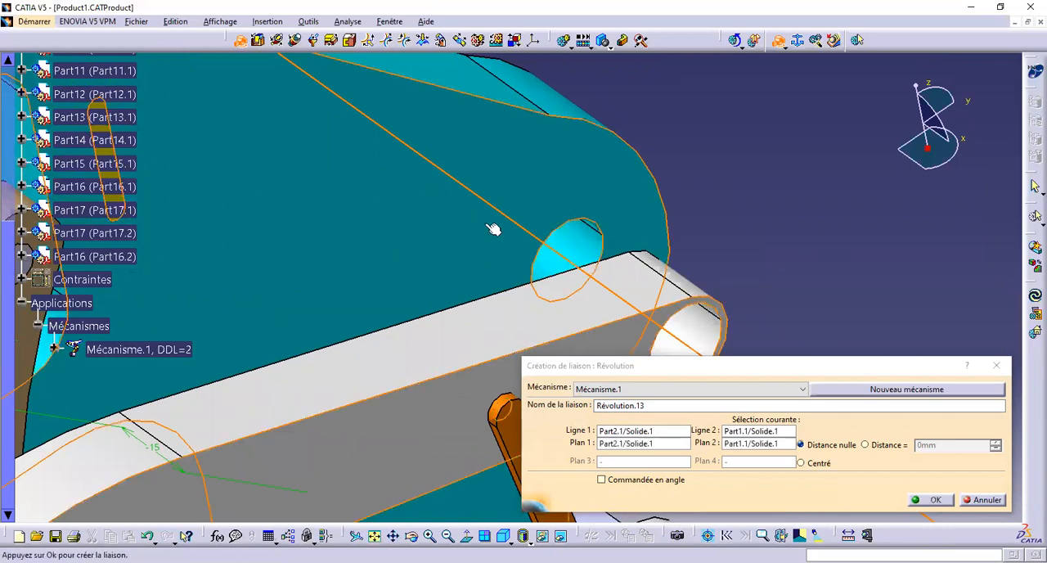
left_click(881, 447)
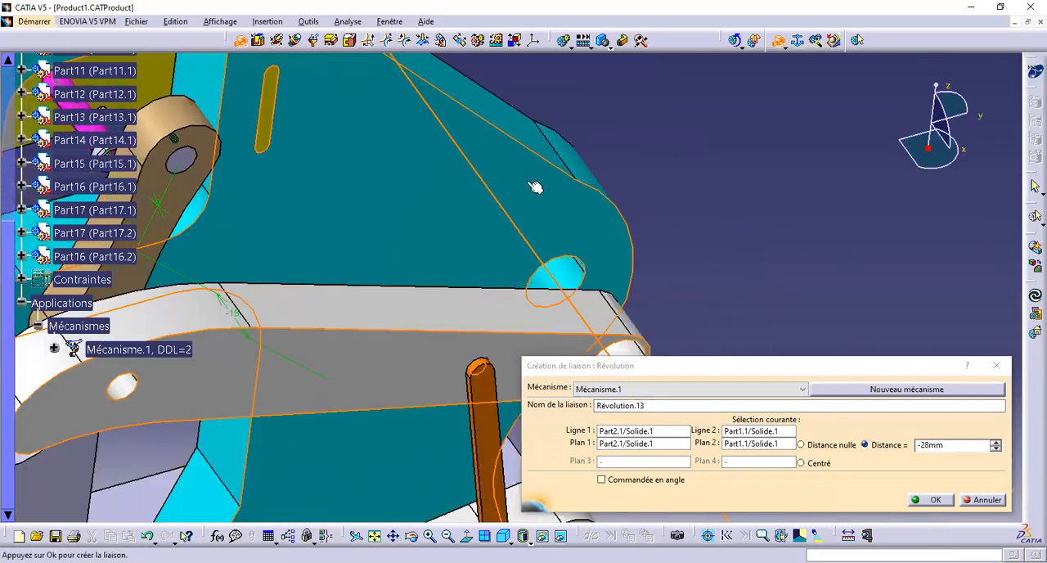
middle_click_drag(459, 108, 498, 194)
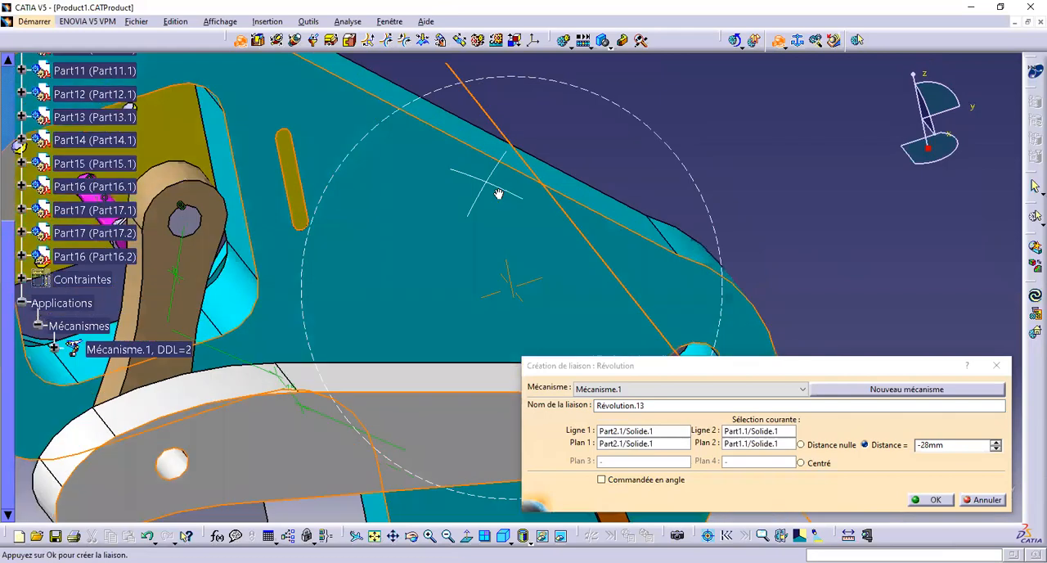
middle_click_drag(658, 136, 596, 236)
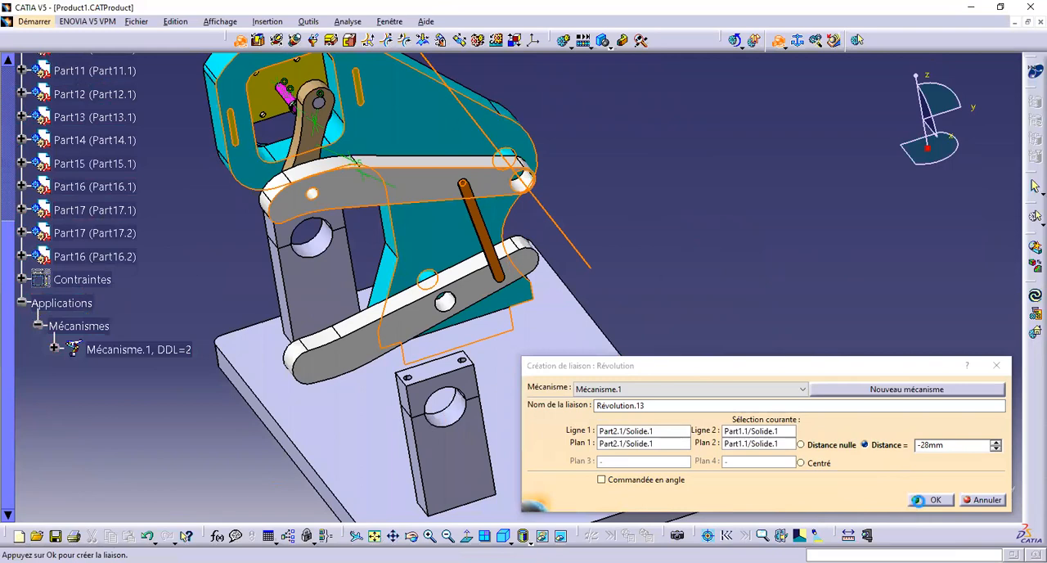
key("Return")
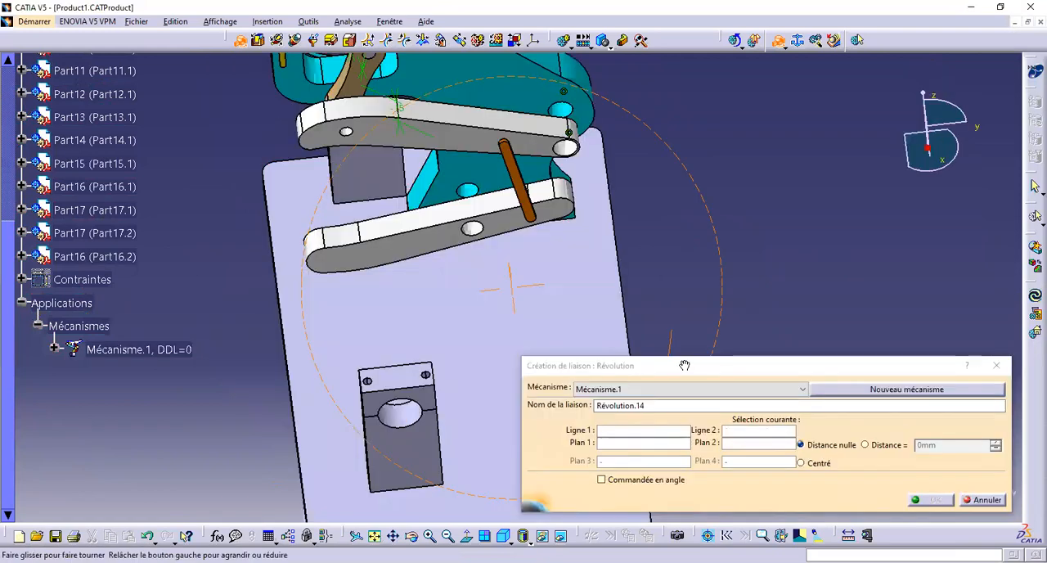
Create a revolute joint between teal plate Part1.1 and the large hole of lower lever Part3.1, using their front faces with a distance of 28 mm
middle_click_drag(685, 365, 399, 214)
middle_click_drag(257, 292, 647, 257)
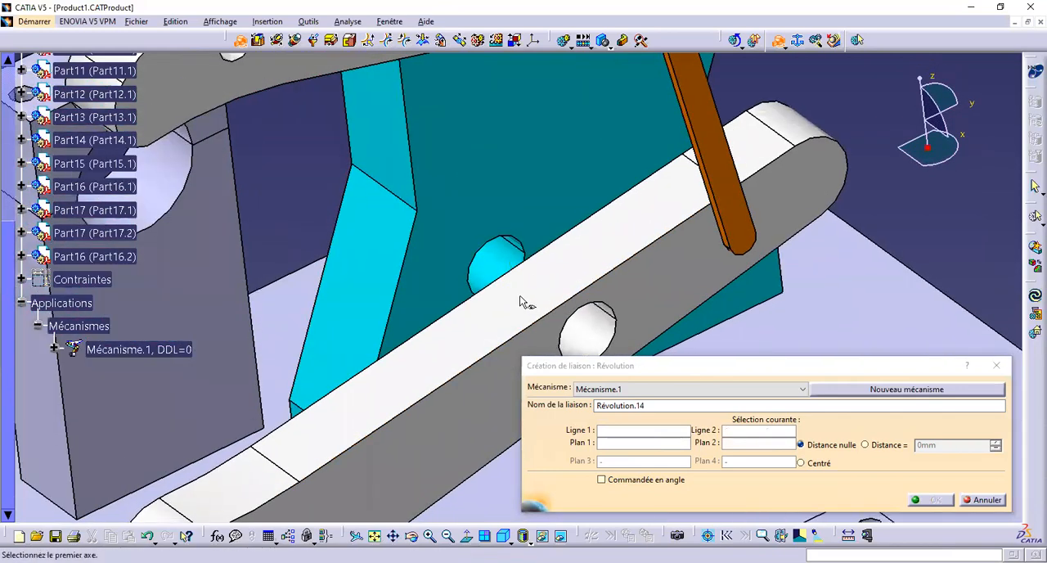
left_click(505, 260)
left_click(597, 323)
left_click(634, 300)
left_click(514, 168)
middle_click_drag(550, 139, 405, 319)
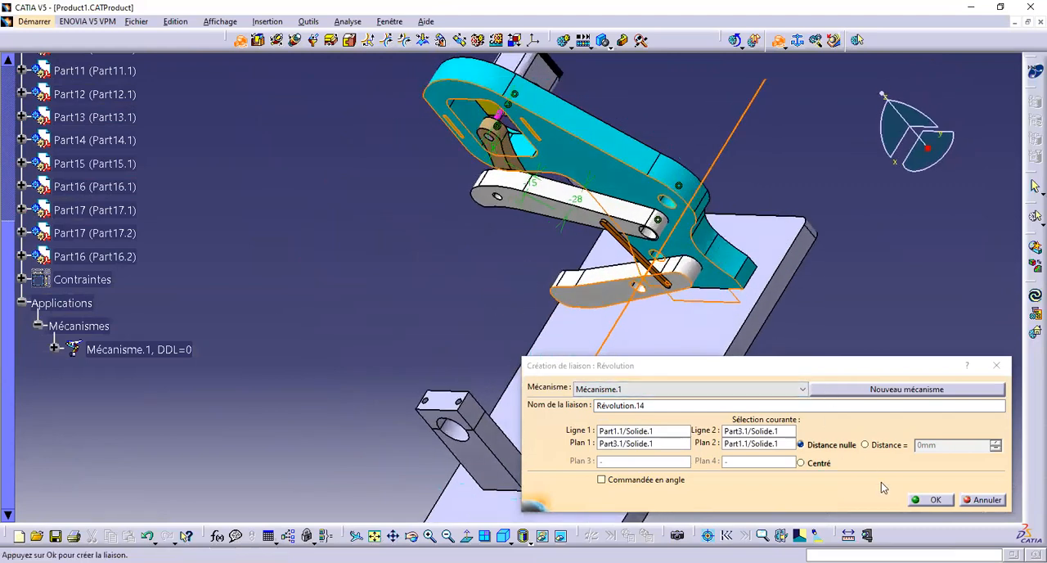
left_click(876, 449)
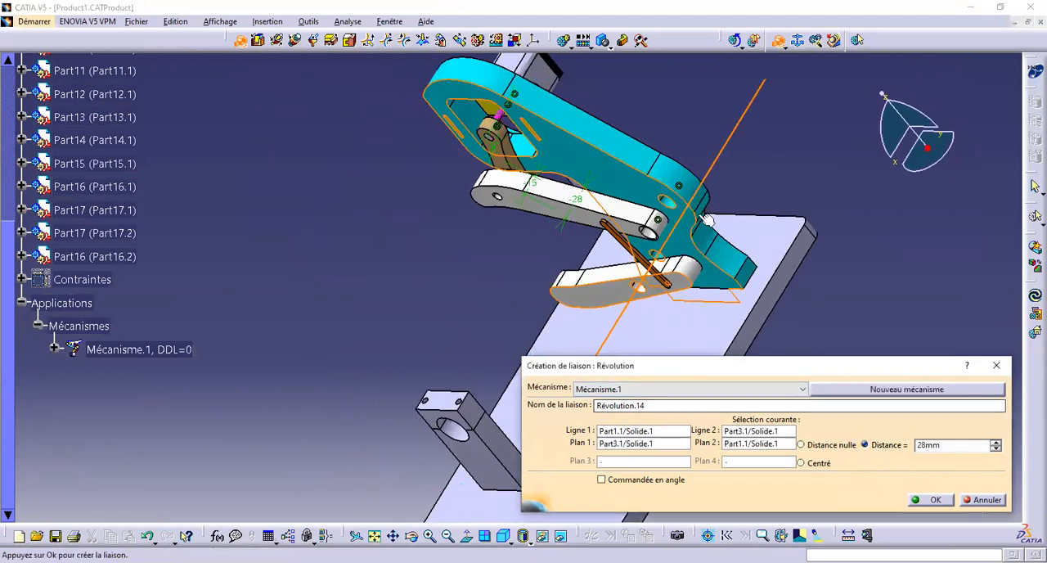
middle_click_drag(709, 204, 514, 158)
middle_click_drag(565, 217, 714, 327)
left_click(937, 504)
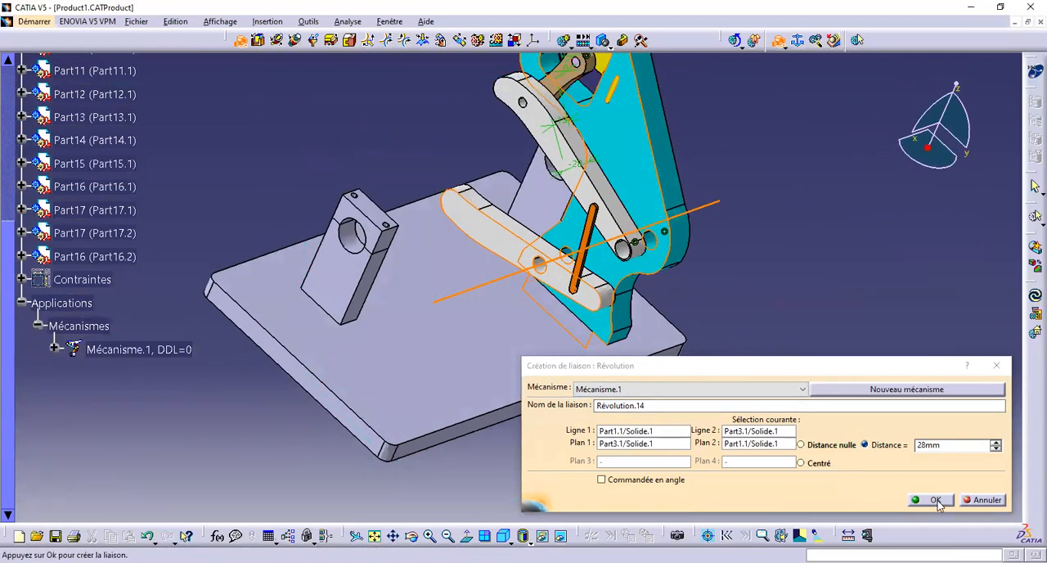
Hide the orange link and use the axis of the small hole in upper lever Part2.1 as the revolute joint's first line
middle_click_drag(769, 321, 610, 304)
middle_click_drag(609, 269, 613, 237)
mouse_move(727, 288)
middle_mouse_down()
mouse_move(698, 292)
mouse_move(722, 287)
middle_mouse_up()
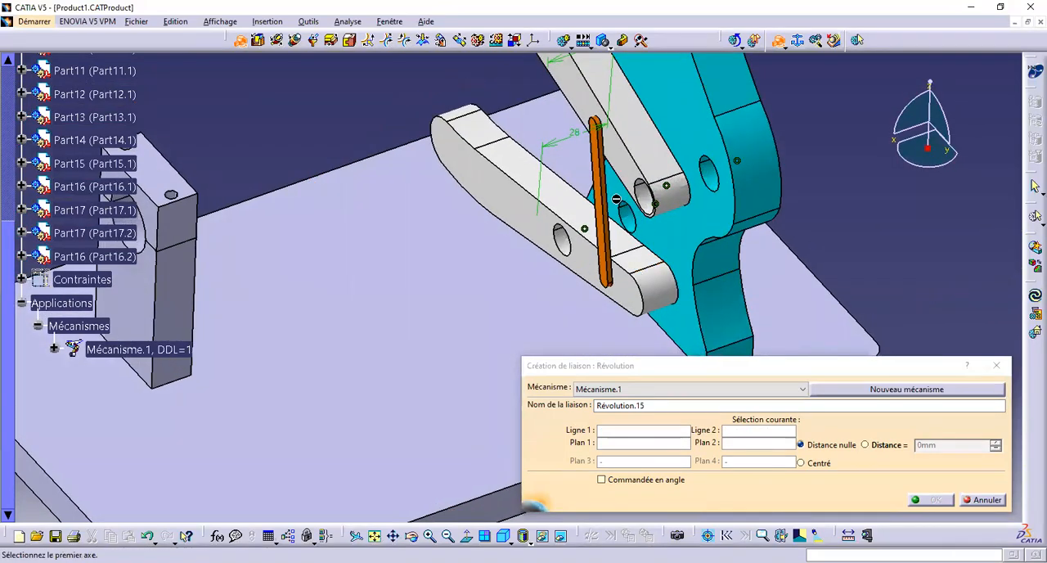
middle_click_drag(604, 230, 515, 241)
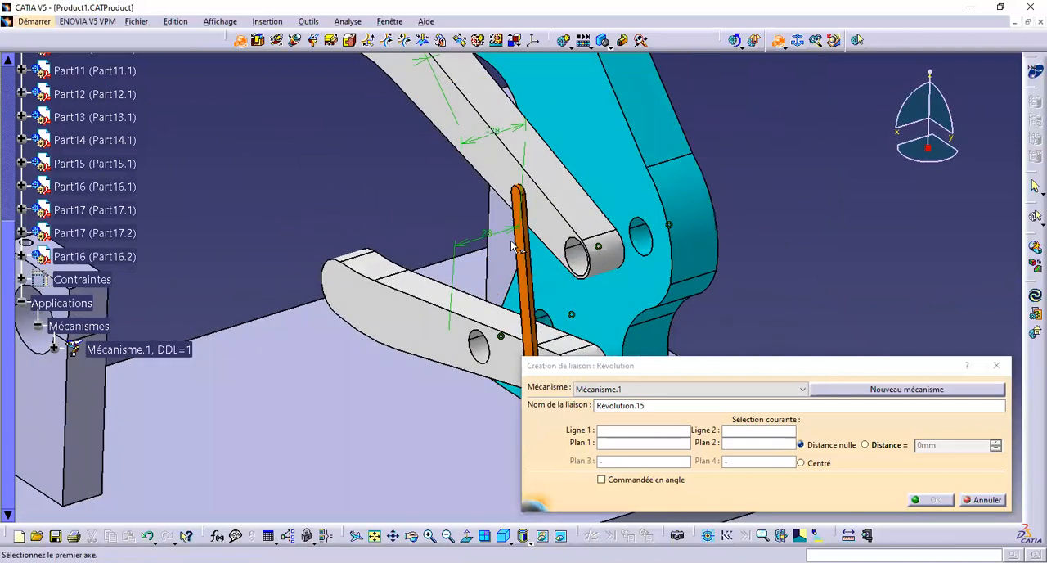
right_click(525, 270)
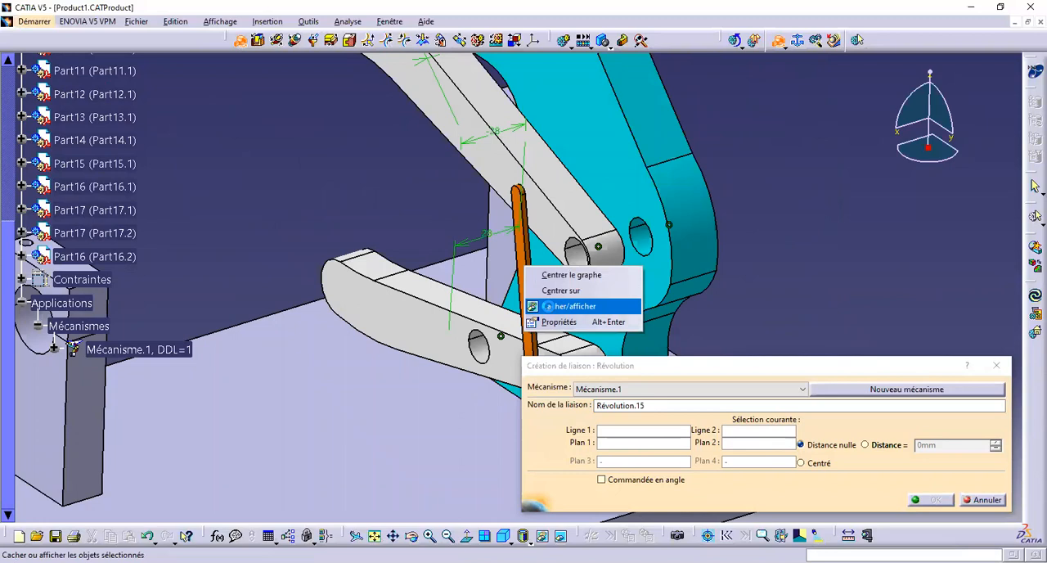
left_click(548, 308)
middle_click_drag(581, 280, 584, 65)
middle_click_drag(514, 237, 374, 489)
left_click(632, 139)
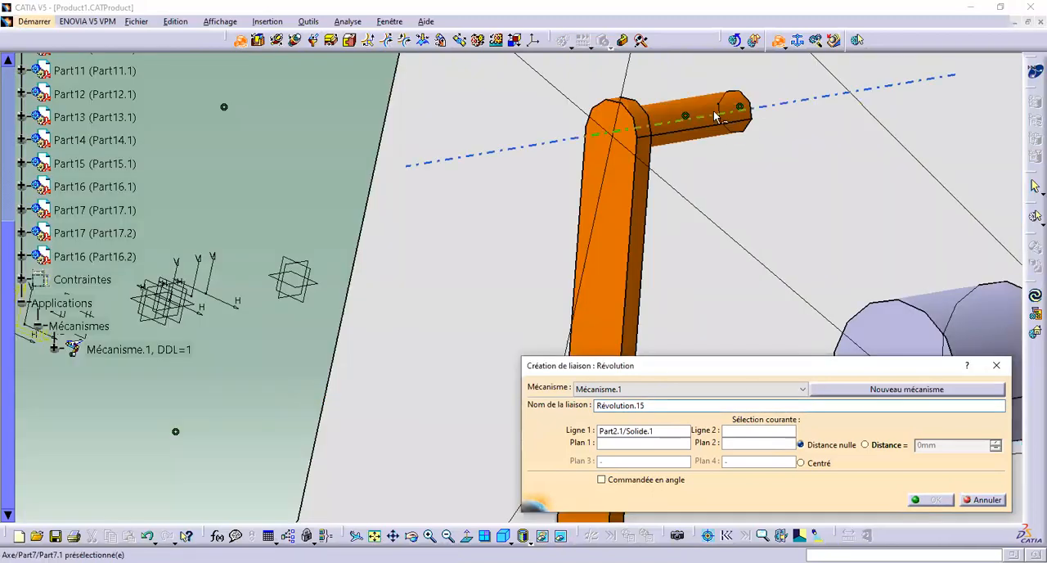
Use the axis of orange link Part7.1's upper pin as the second line and make the link visible again
left_click(715, 116)
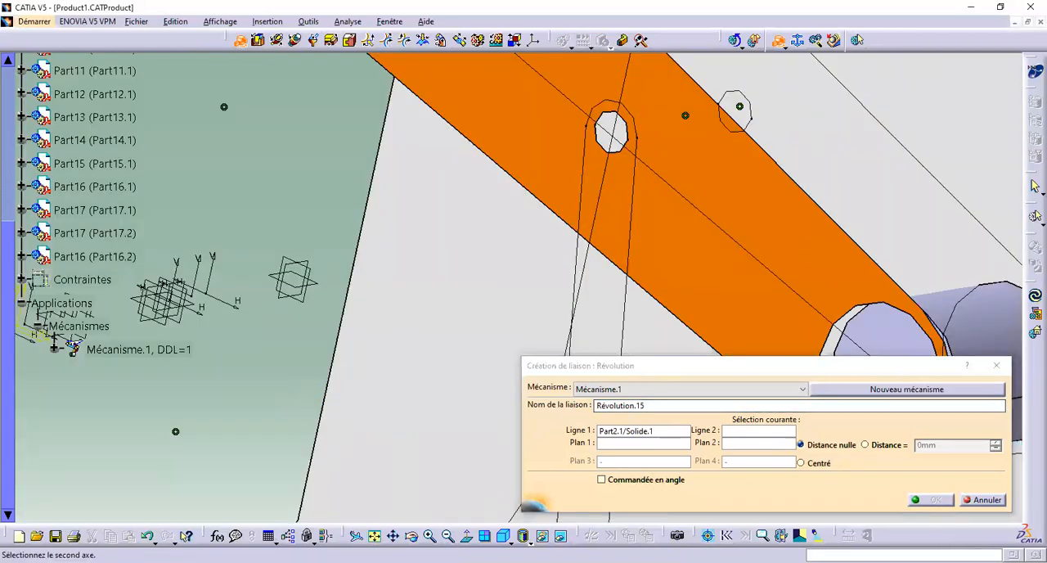
left_click(557, 535)
right_click(596, 264)
left_click(638, 302)
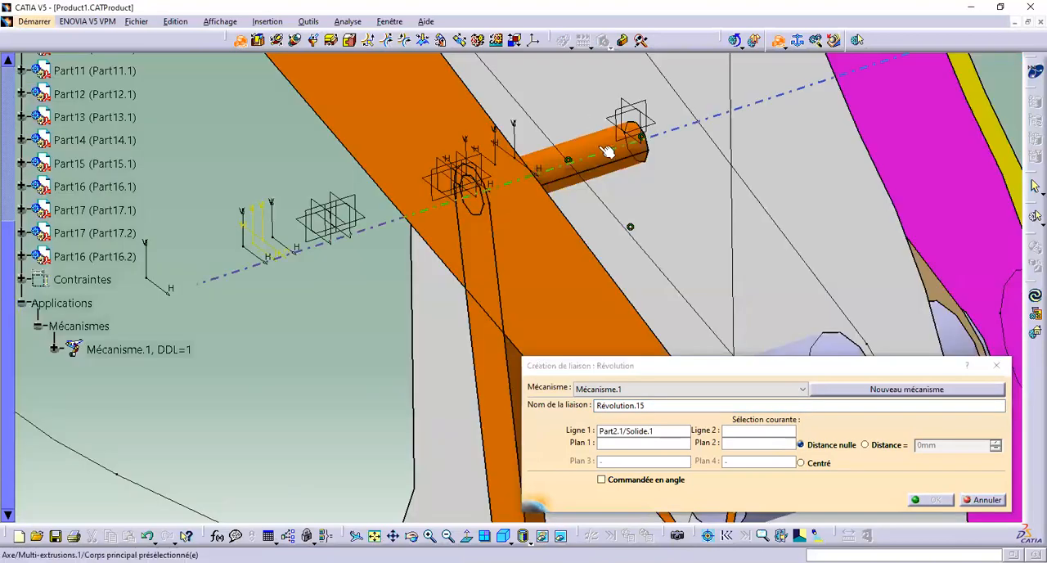
left_click(602, 151)
right_click(600, 161)
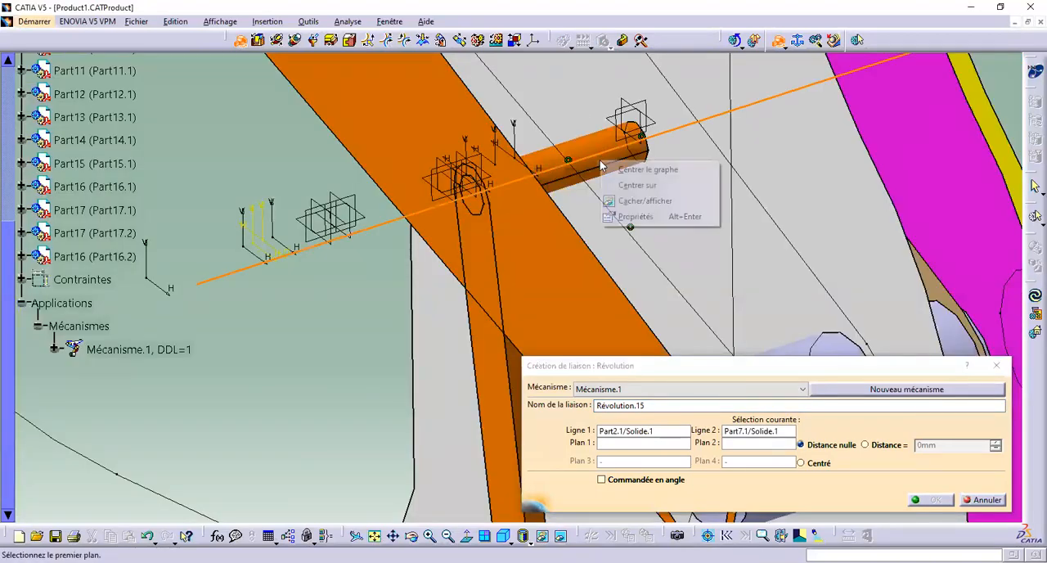
left_click(630, 201)
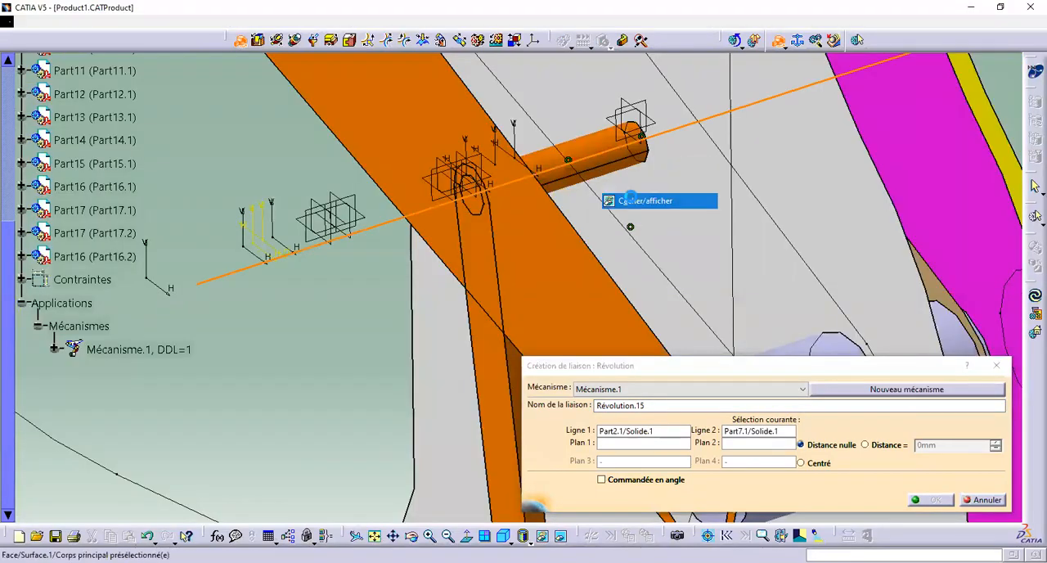
left_click(563, 536)
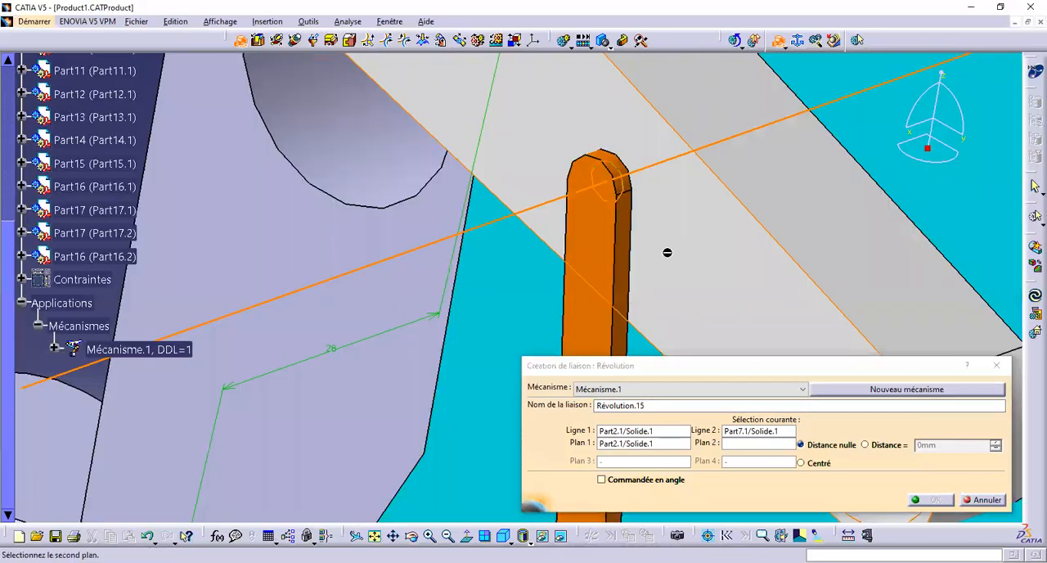
Use the front faces of upper lever Part2.1 and orange link Part7.1 as planes and create the revolute joint with a distance of 2 mm
left_click(602, 248)
left_click(892, 446)
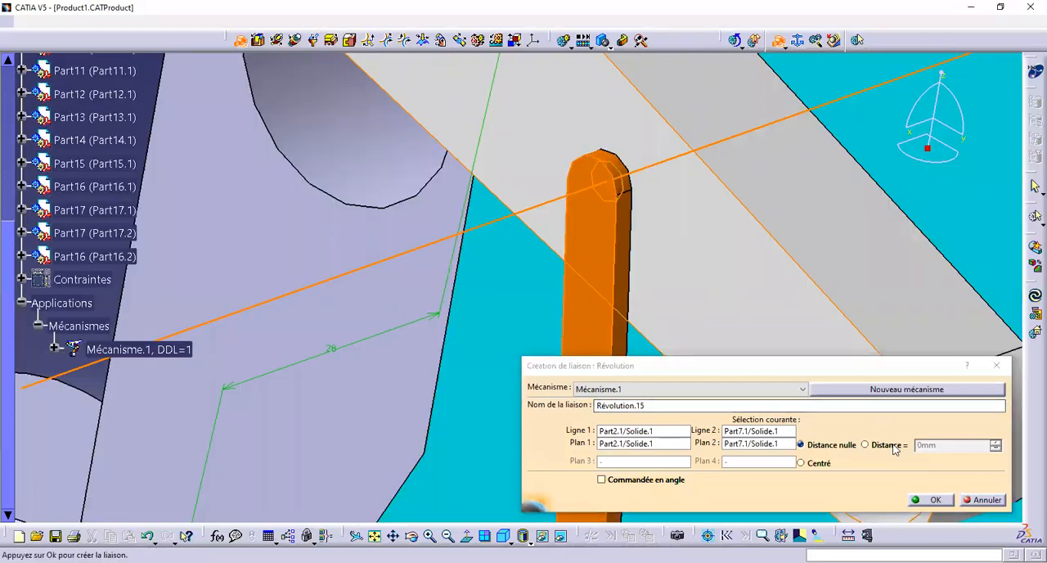
left_click(934, 499)
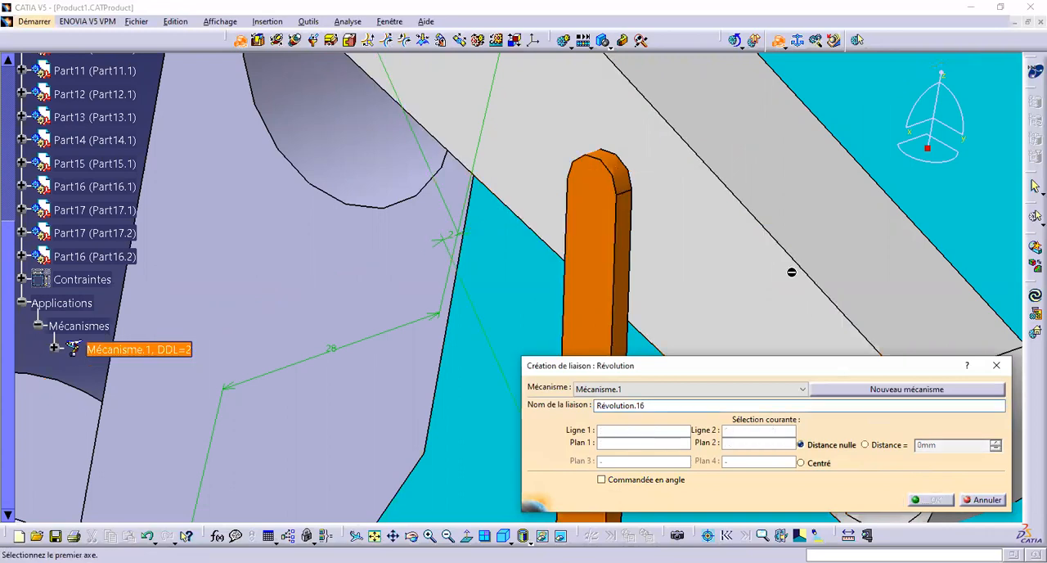
Hide the orange link and use the axis of the small hole in lower lever Part3.1 as the next revolute joint's first line
middle_click_drag(791, 271, 388, 402)
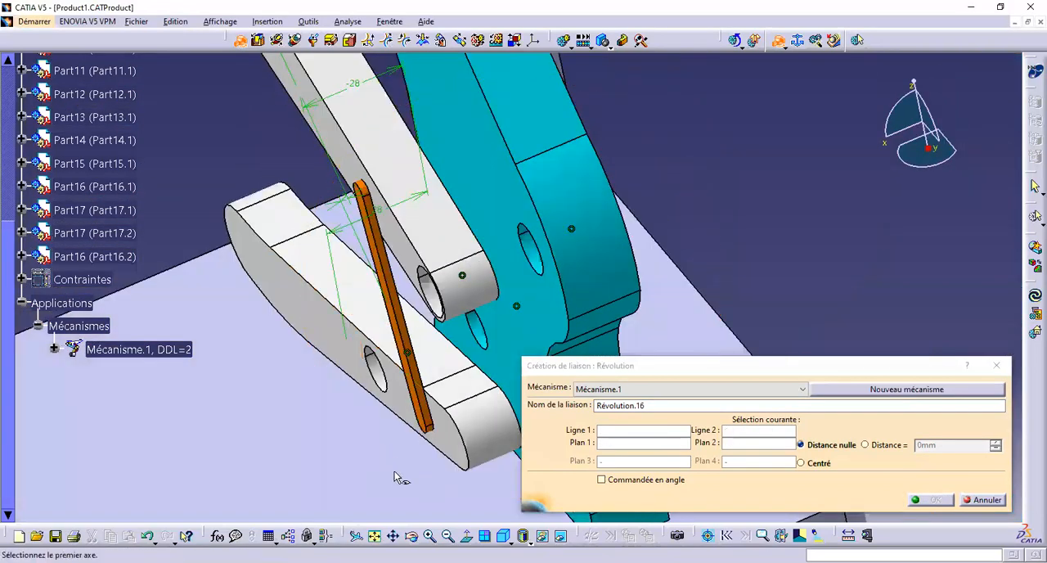
right_click(427, 409)
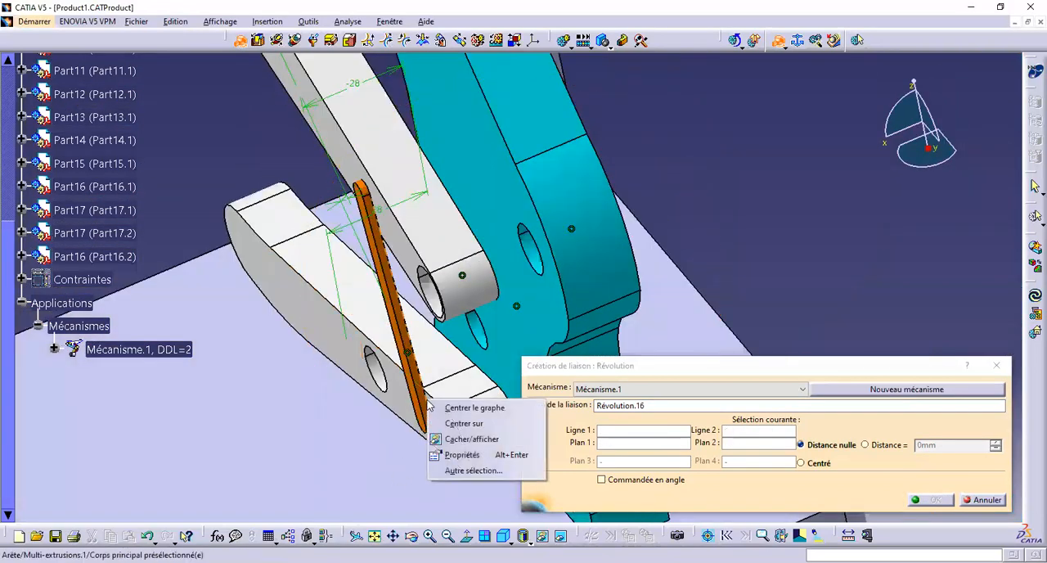
left_click(443, 441)
middle_click_drag(436, 468, 454, 263)
left_click(381, 395)
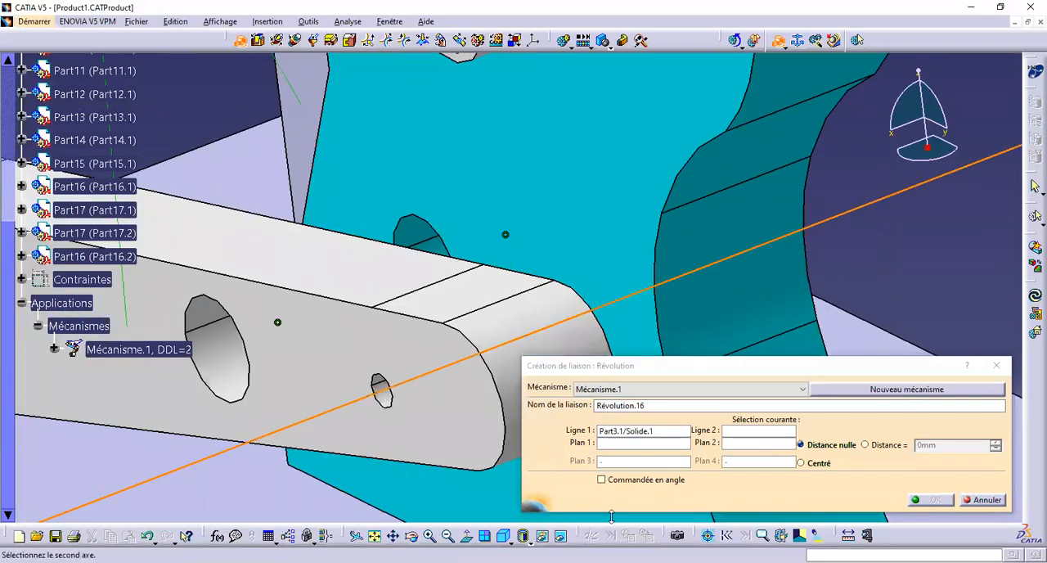
Use the axis of orange link Part7.1's lower pin as the second line and make the link visible again
left_click(557, 537)
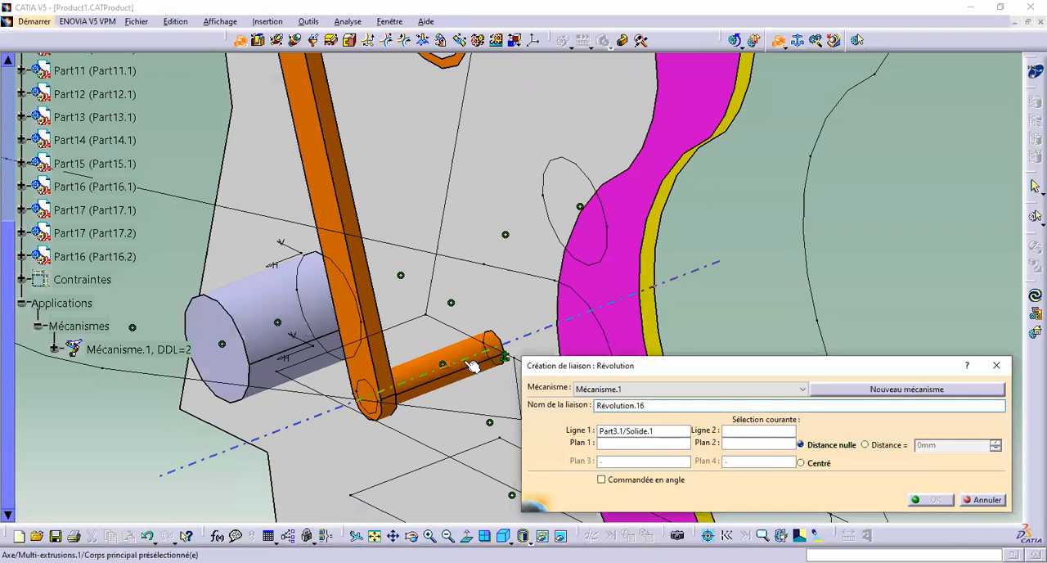
left_click(472, 366)
right_click(468, 365)
left_click(489, 402)
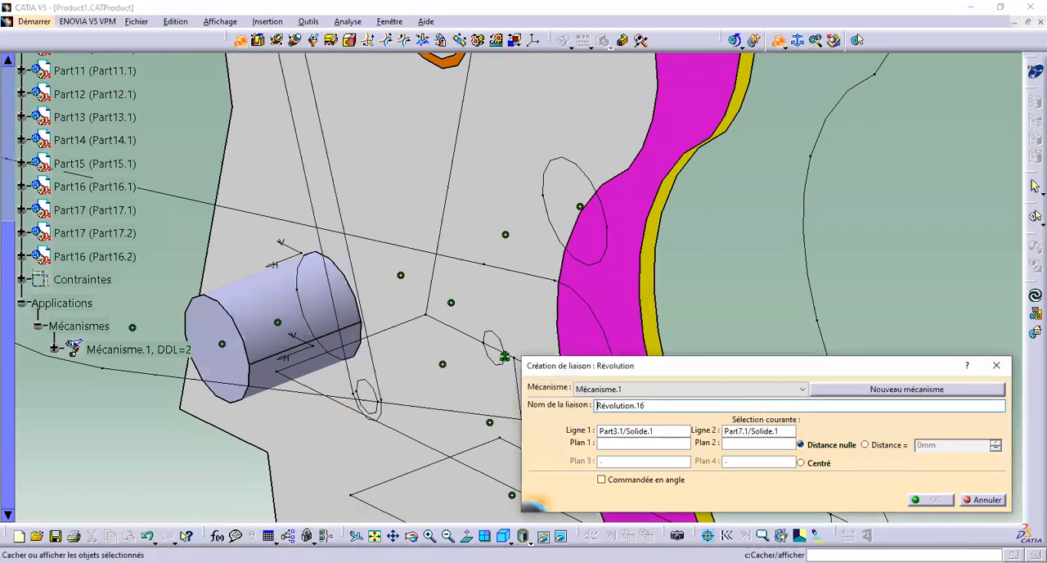
left_click(560, 537)
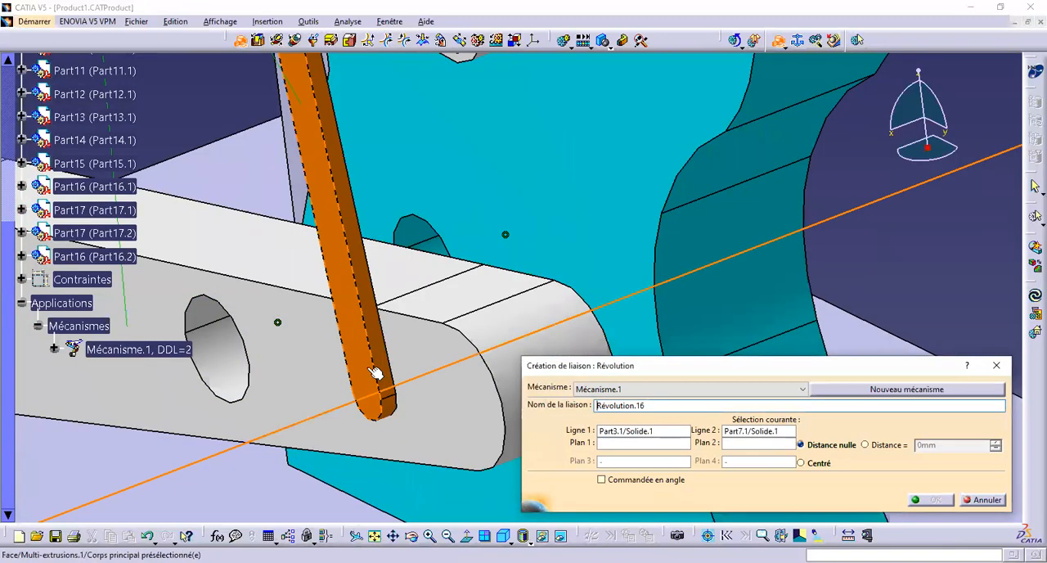
Use the front faces of orange link Part7.1 and lower lever Part3.1 as planes and create the revolute joint with a distance of 2 mm
left_click(375, 373)
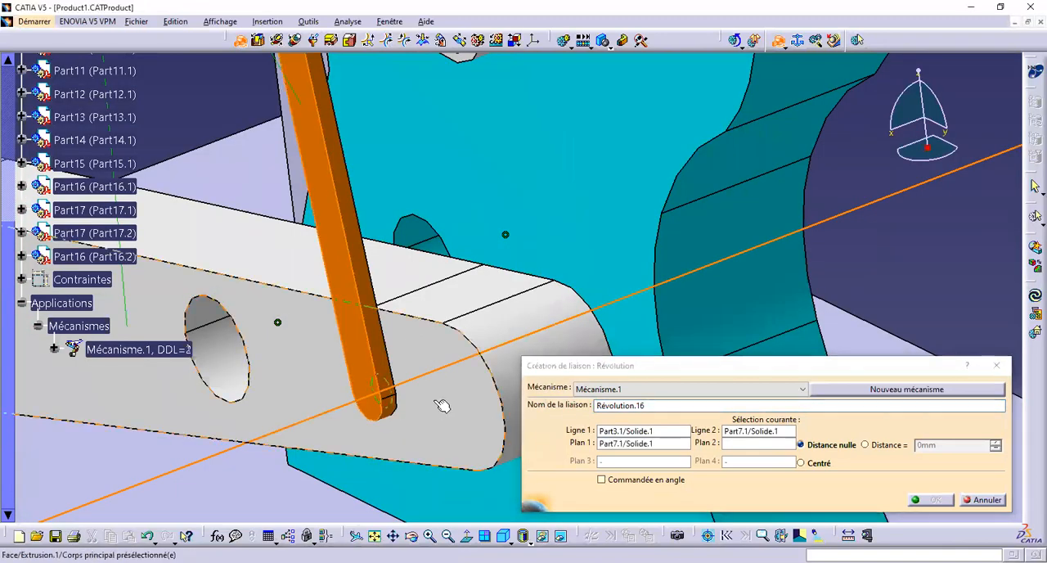
left_click(881, 446)
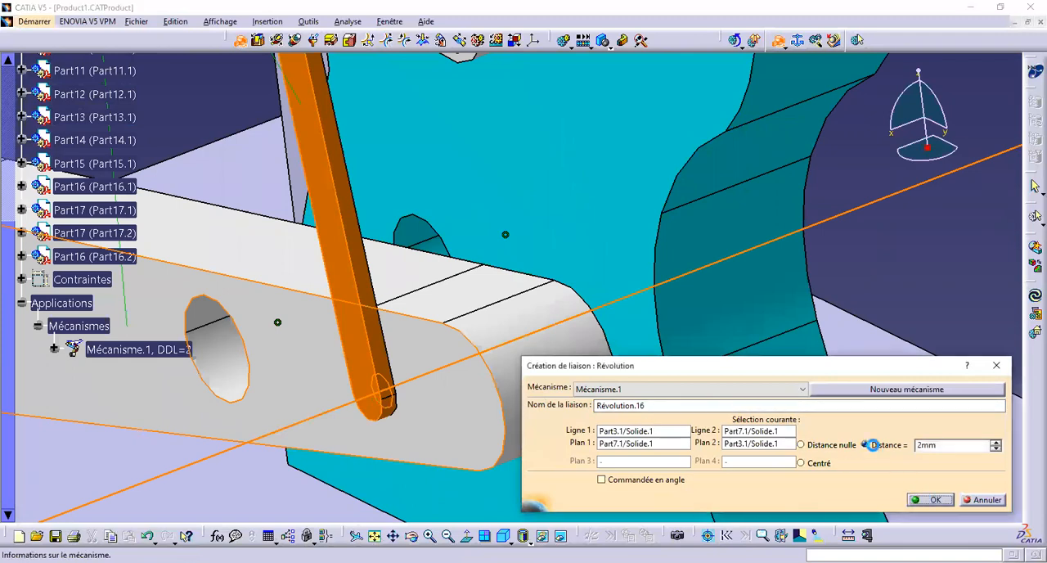
left_click(929, 499)
left_click(570, 315)
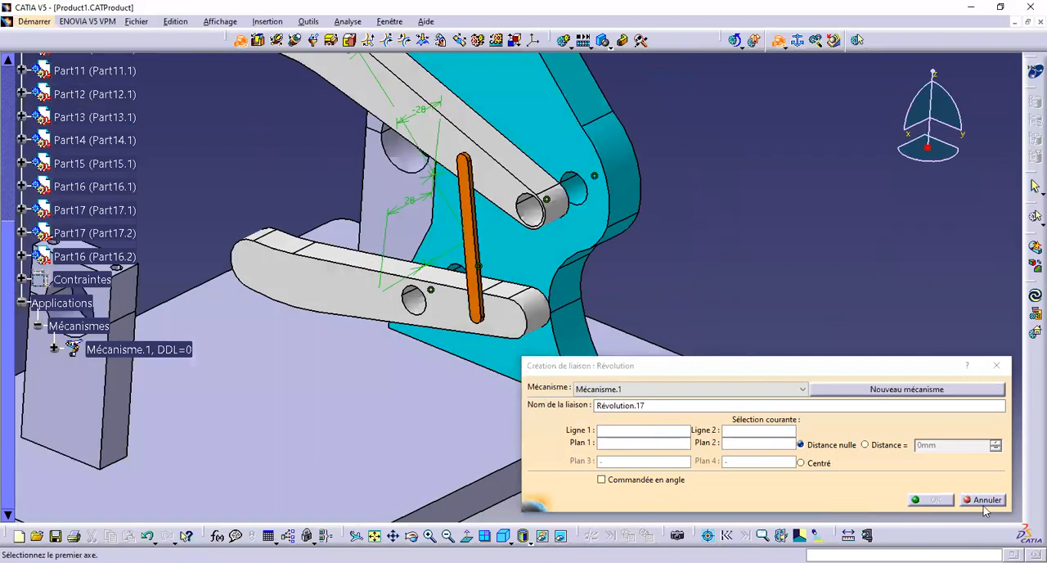
Cancel the open revolute joint and make the hidden pivot pins Part10 and Part9 visible again
left_click(987, 499)
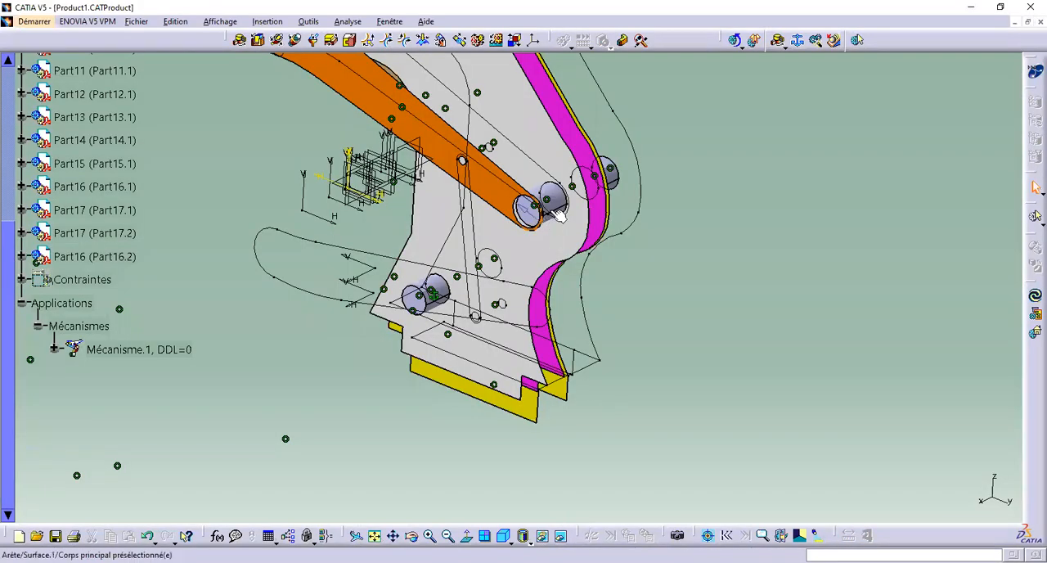
right_click(556, 210)
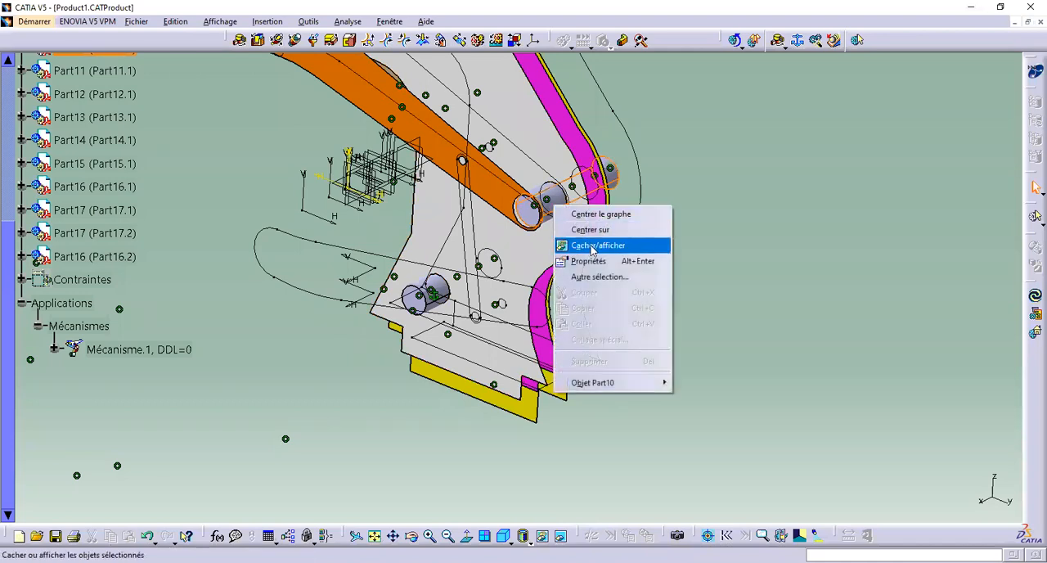
left_click(582, 243)
right_click(446, 293)
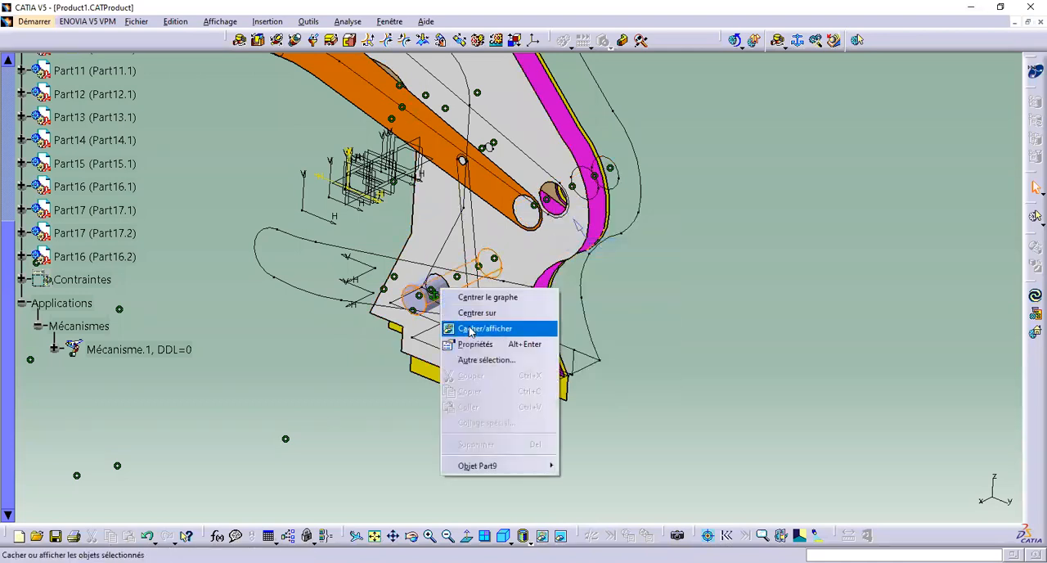
left_click(480, 327)
Make hidden pin Part13.1 at the crank end of the upper lever visible and return to the visible space
middle_click_drag(507, 393, 558, 504)
middle_click_drag(444, 263, 314, 238)
right_click(300, 240)
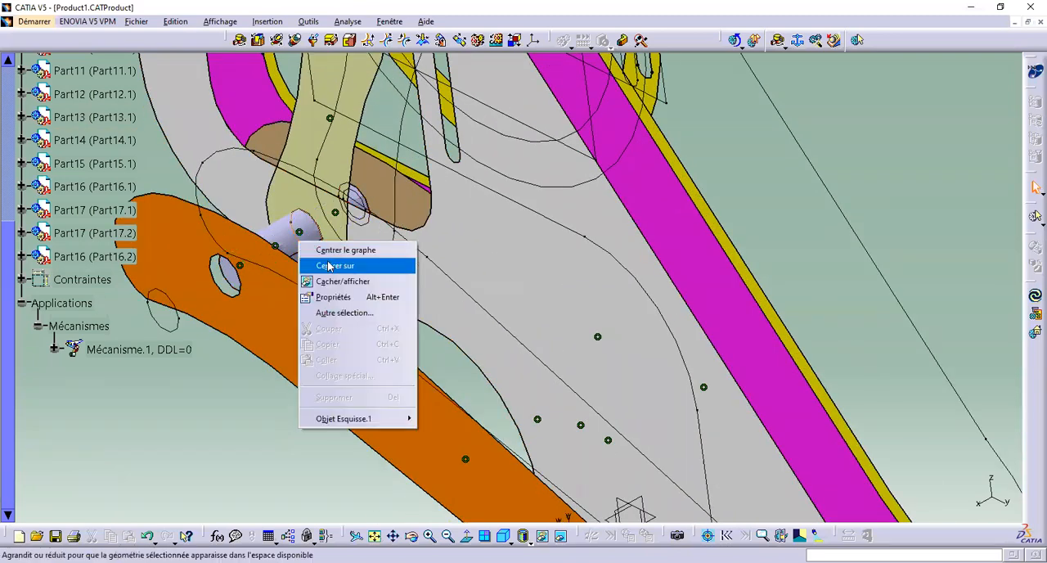
left_click(345, 281)
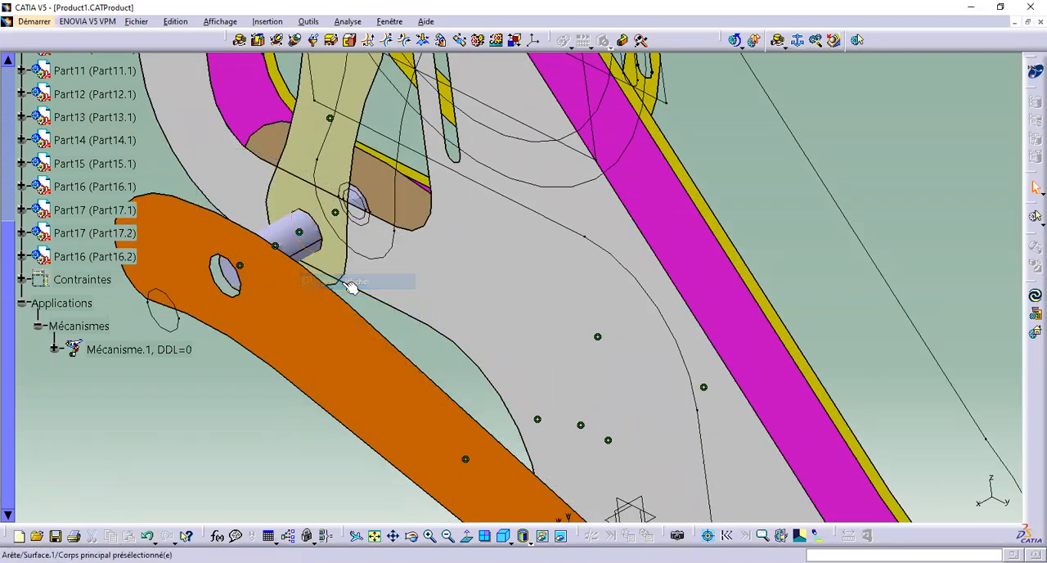
right_click(295, 242)
left_click(329, 280)
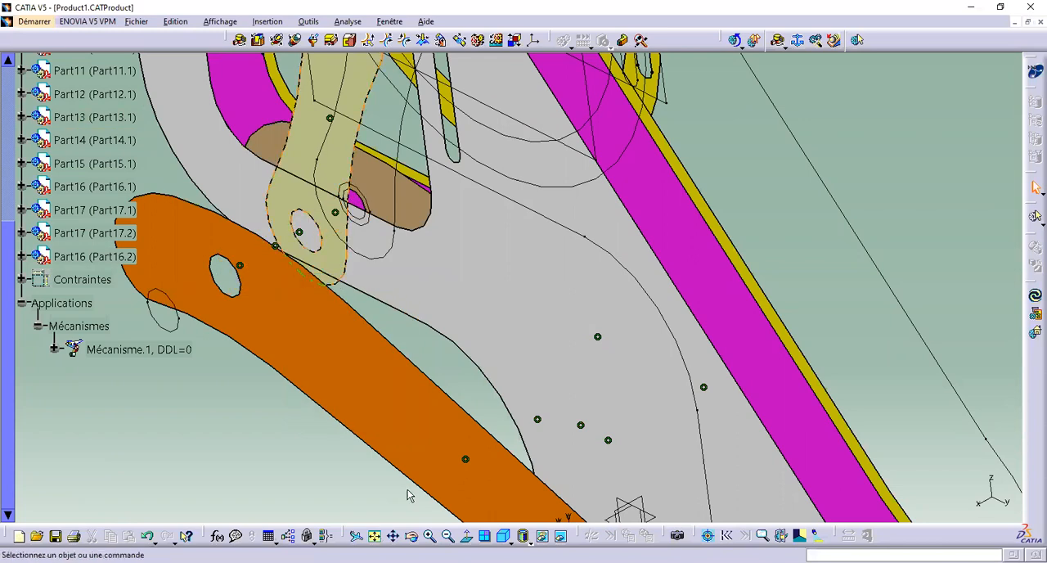
left_click(559, 536)
Hide the sketch circle Esquisse.1 displayed beside the pin on upper lever Part2.1
middle_click_drag(543, 322, 420, 241)
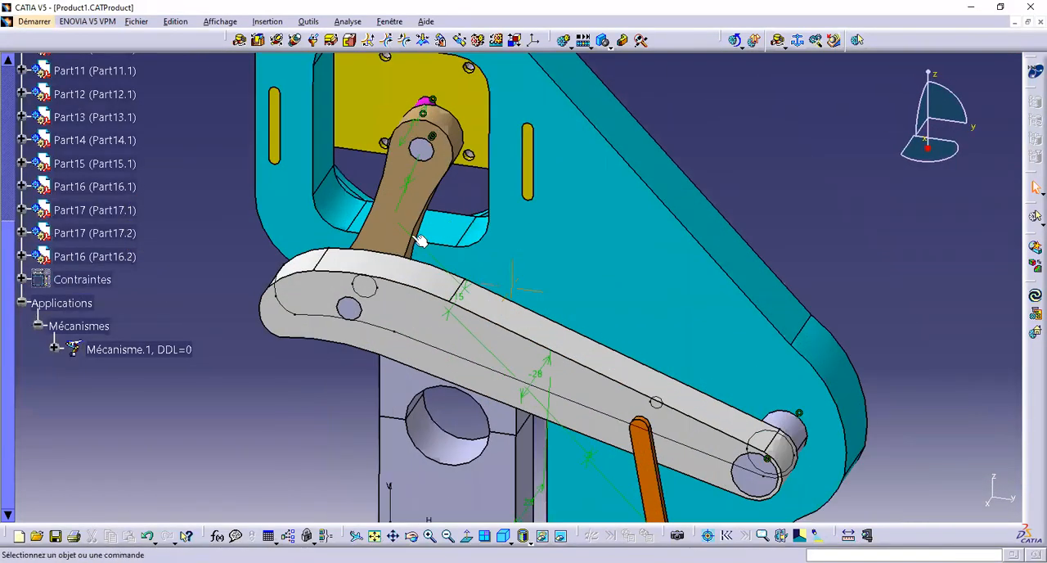
right_click(365, 301)
left_click(391, 334)
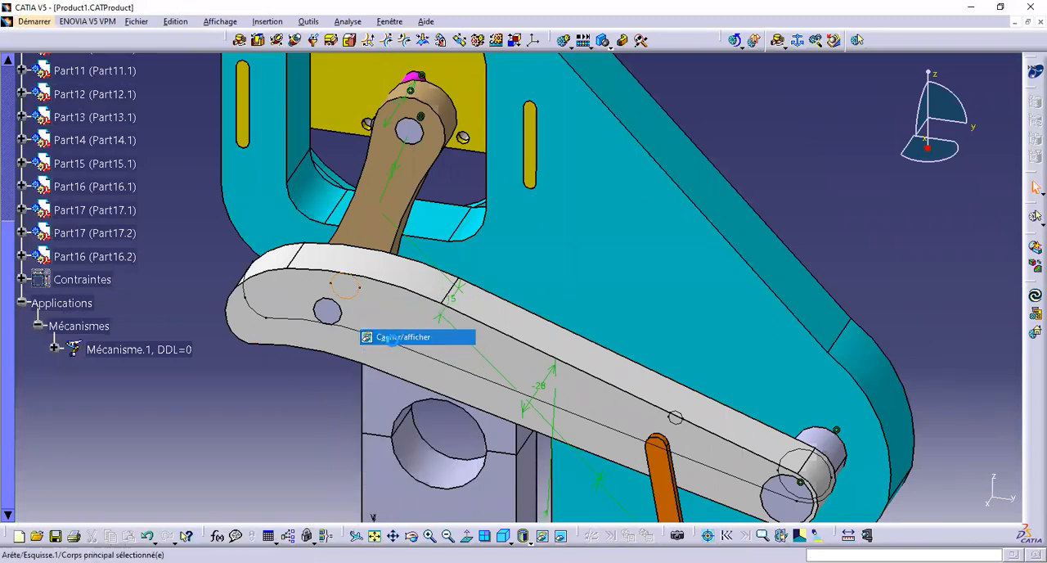
left_click(406, 321)
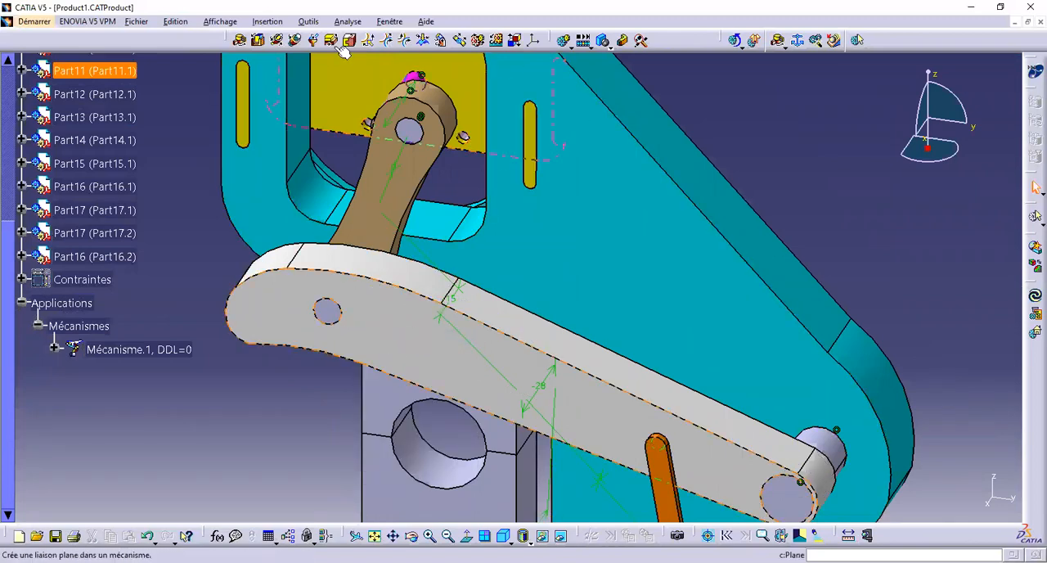
Create a rigid joint in Mécanisme.1 between pin Part13.1 and upper lever Part2.1
left_click(778, 40)
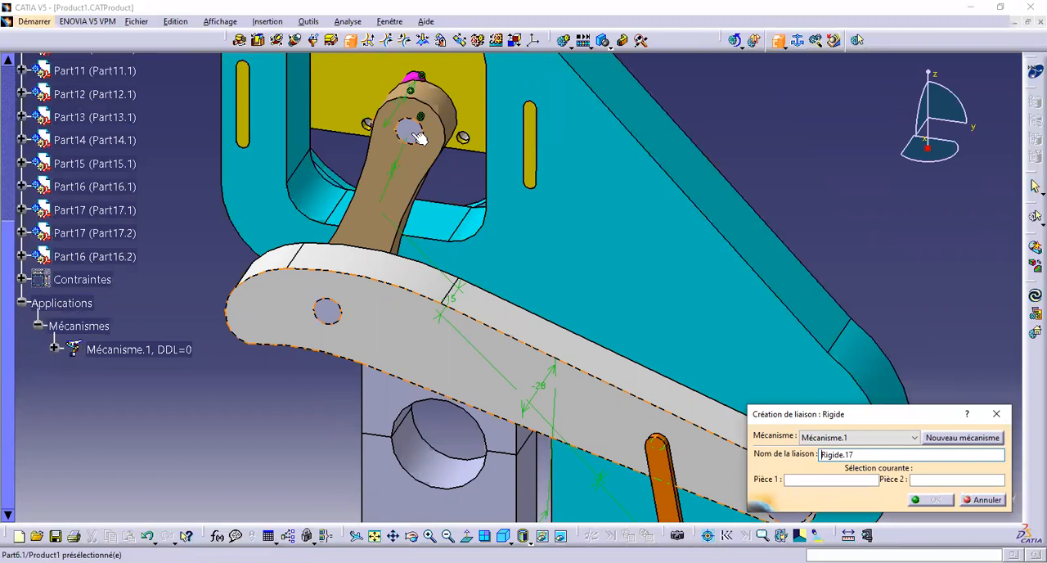
left_click(328, 311)
left_click(405, 327)
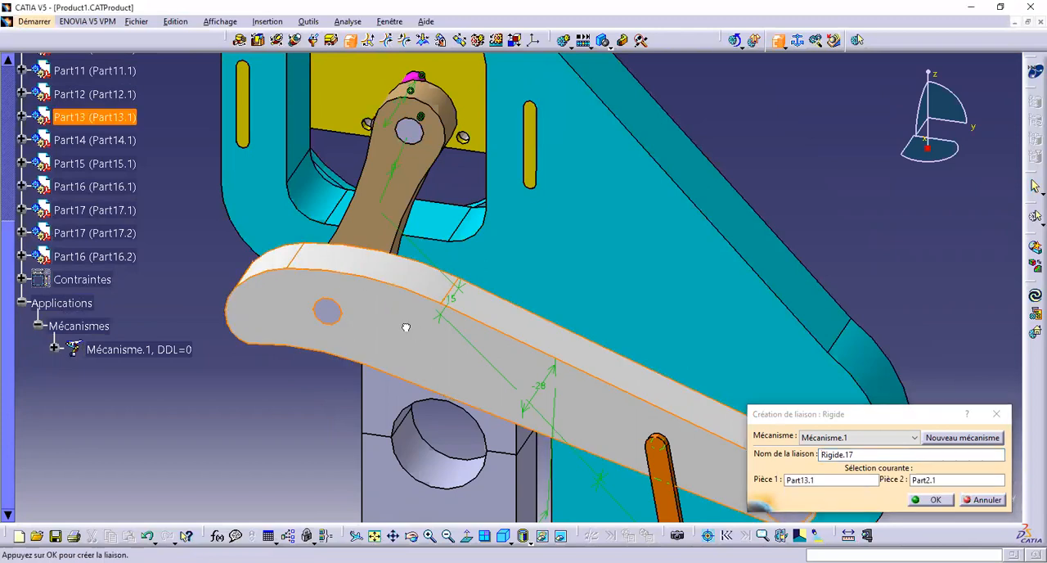
left_click(930, 500)
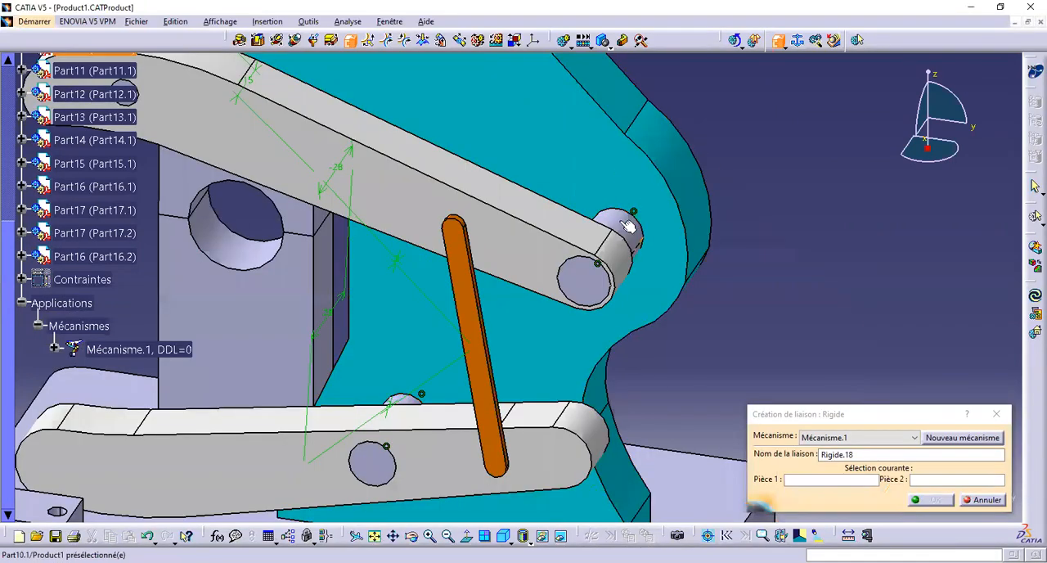
Create a rigid joint between upper pivot pin Part10.1 and teal support plate Part1.1
left_click(626, 228)
left_click(640, 191)
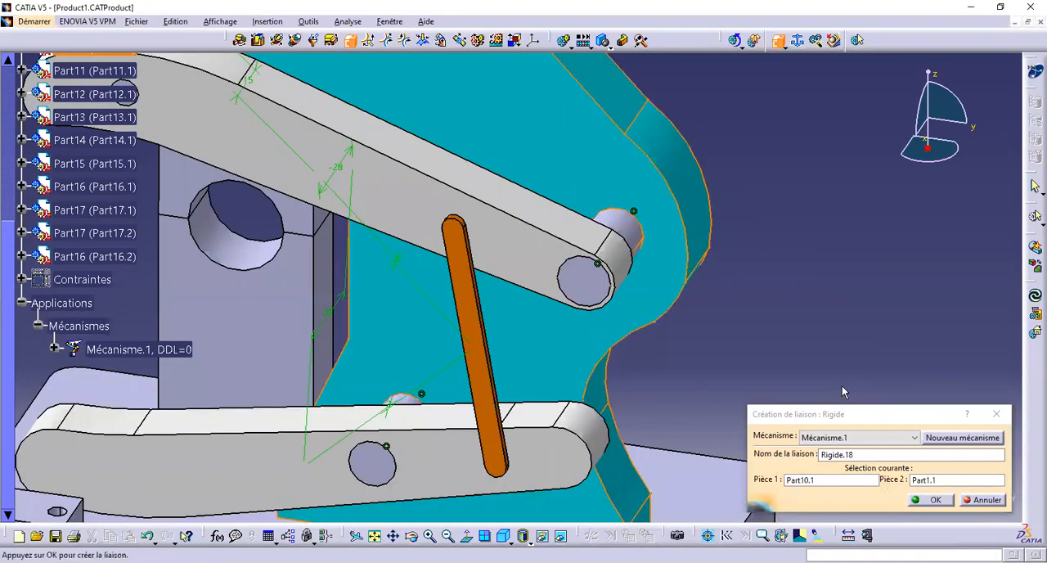
left_click(931, 500)
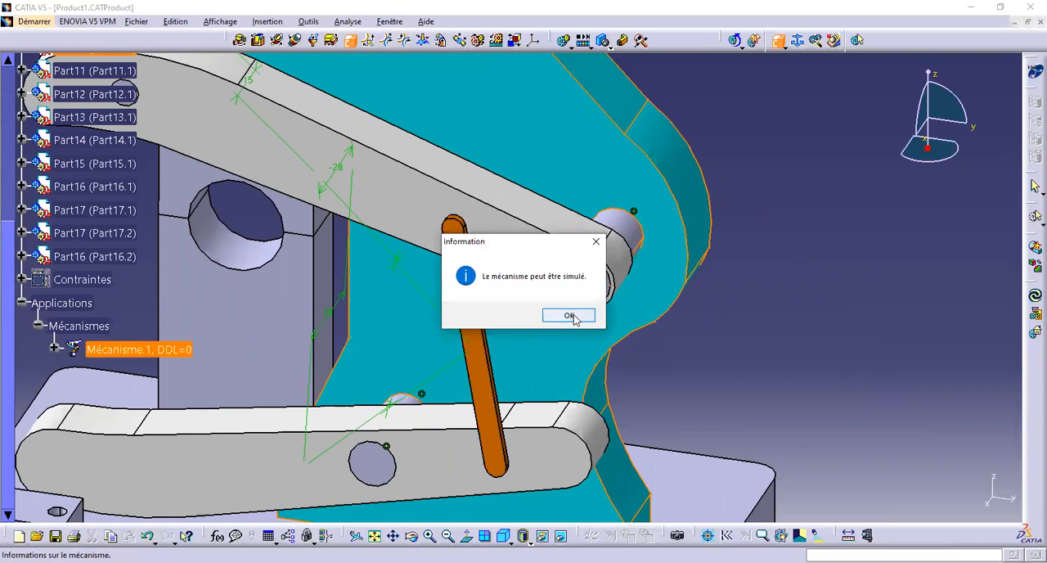
key("Return")
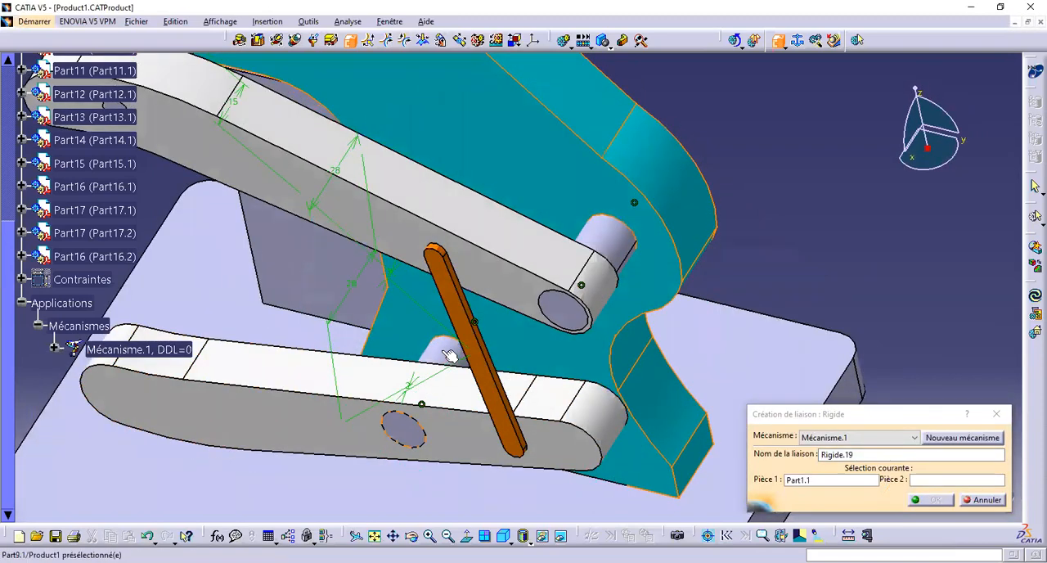
Create a rigid joint between teal support plate Part1.1 and lower pivot pin Part9.1
left_click(479, 364)
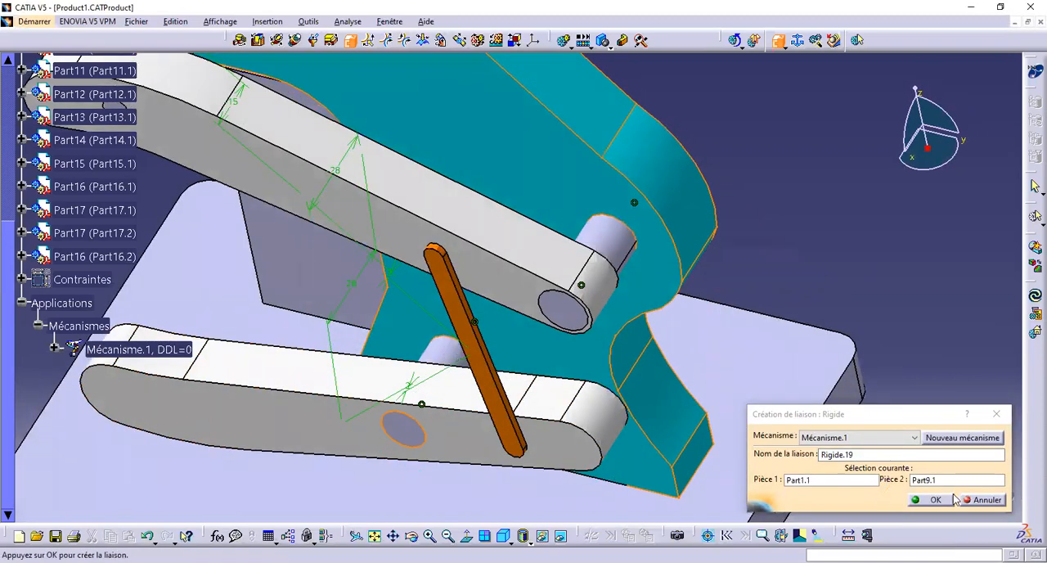
key("Return")
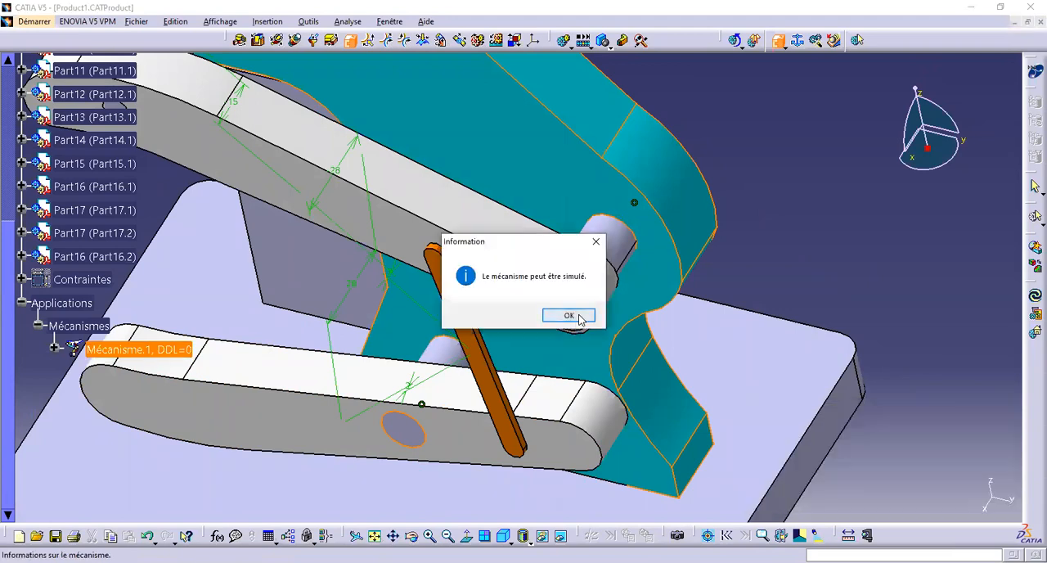
key("Return")
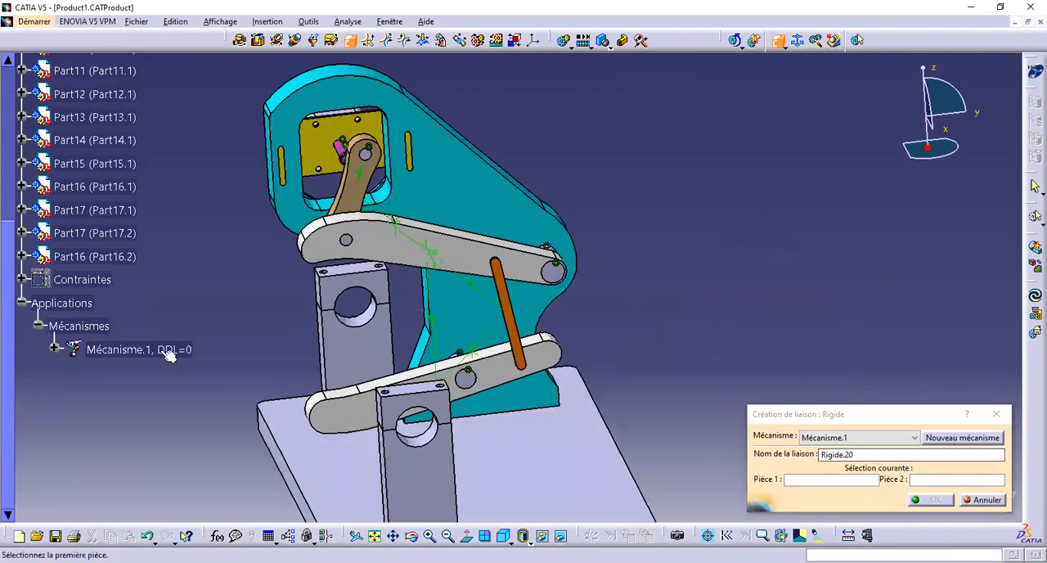
Leave the rigid joint command and hide all the assembly constraints of the product
left_click(164, 350)
right_click(157, 351)
right_click(74, 278)
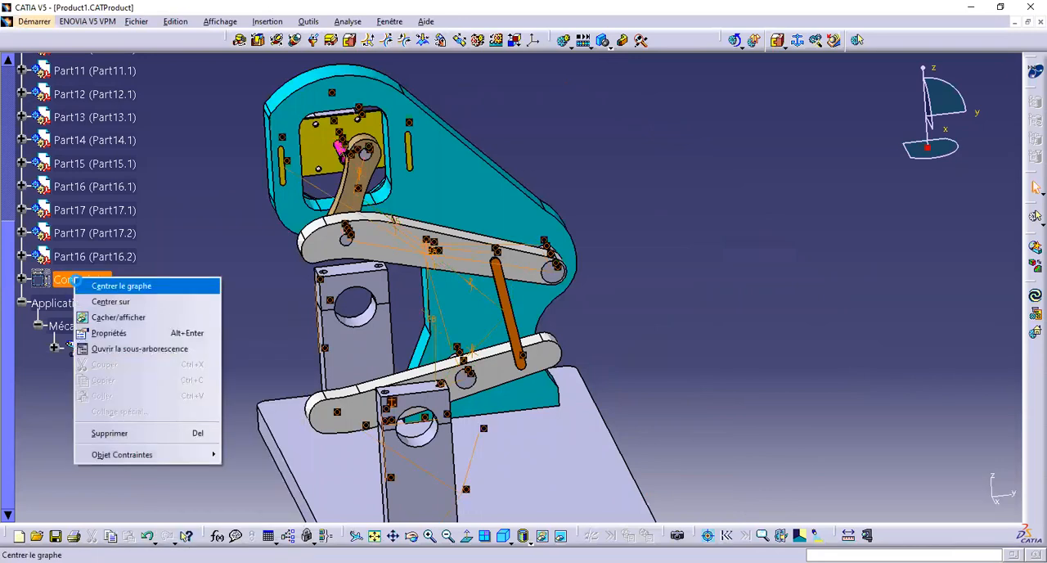
left_click(83, 286)
right_click(81, 291)
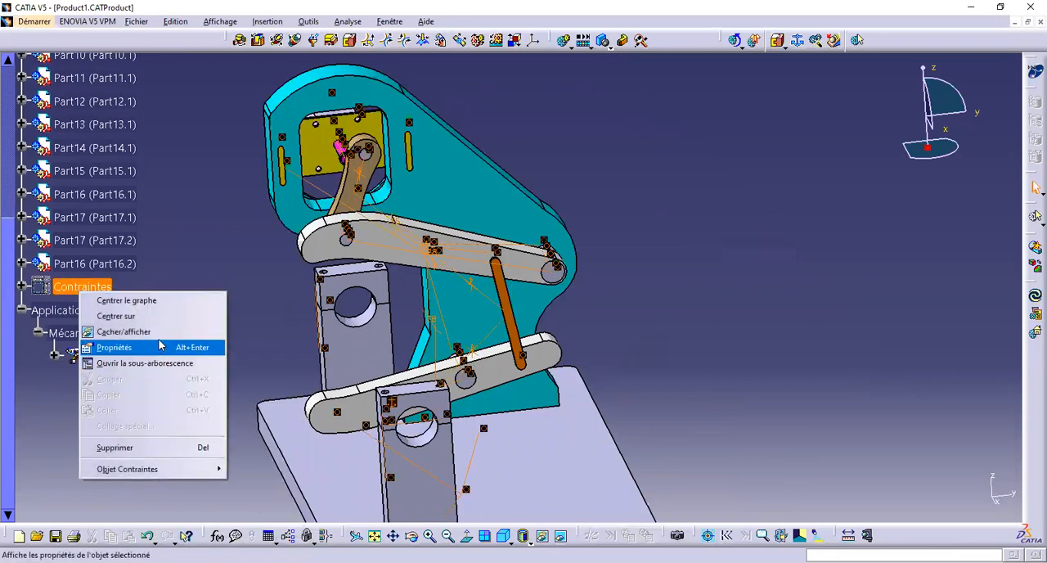
left_click(190, 334)
right_click(90, 289)
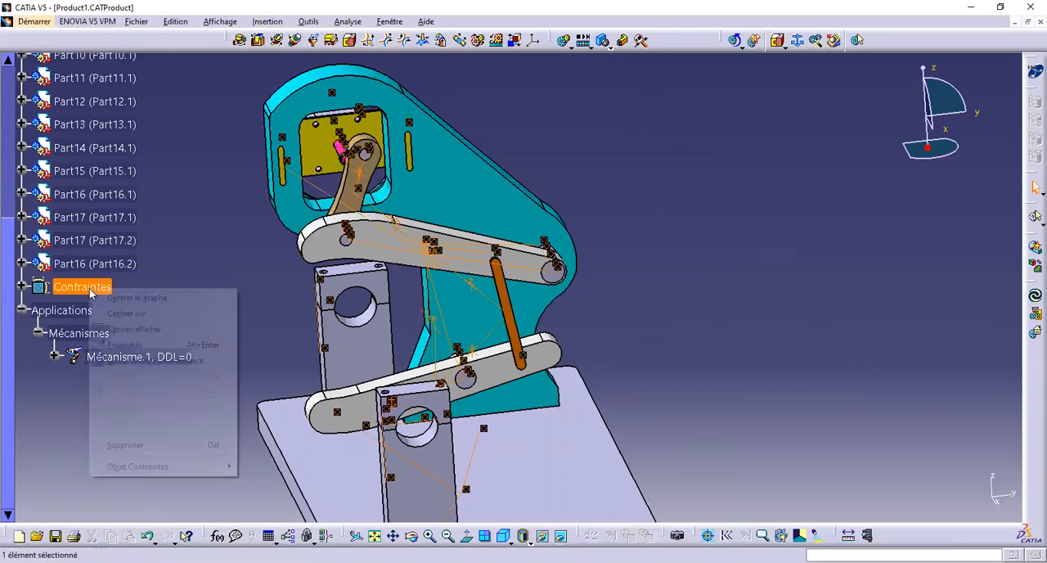
left_click(175, 334)
Create a simulation of Mécanisme.1, set Commande.1 to 360 and insert that position as a shot
middle_click_drag(300, 322, 337, 319)
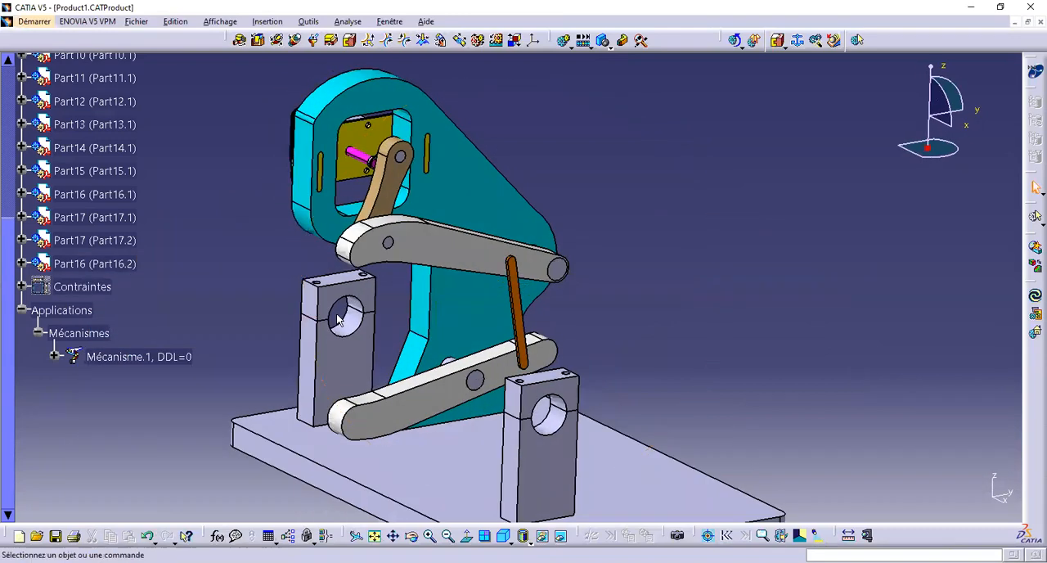
mouse_move(710, 191)
middle_mouse_down()
mouse_move(683, 122)
mouse_move(720, 197)
middle_mouse_up()
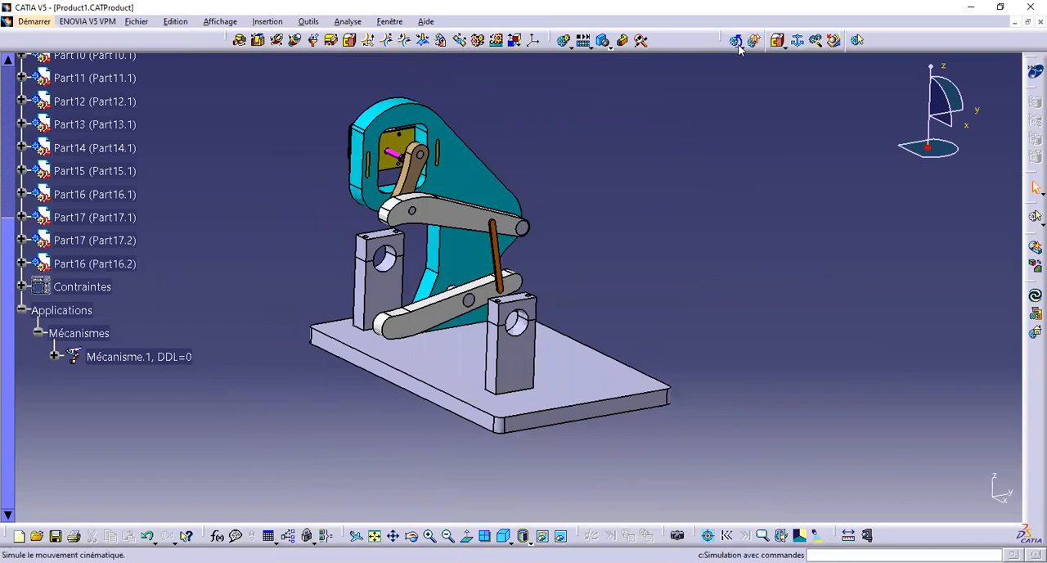
left_click(562, 42)
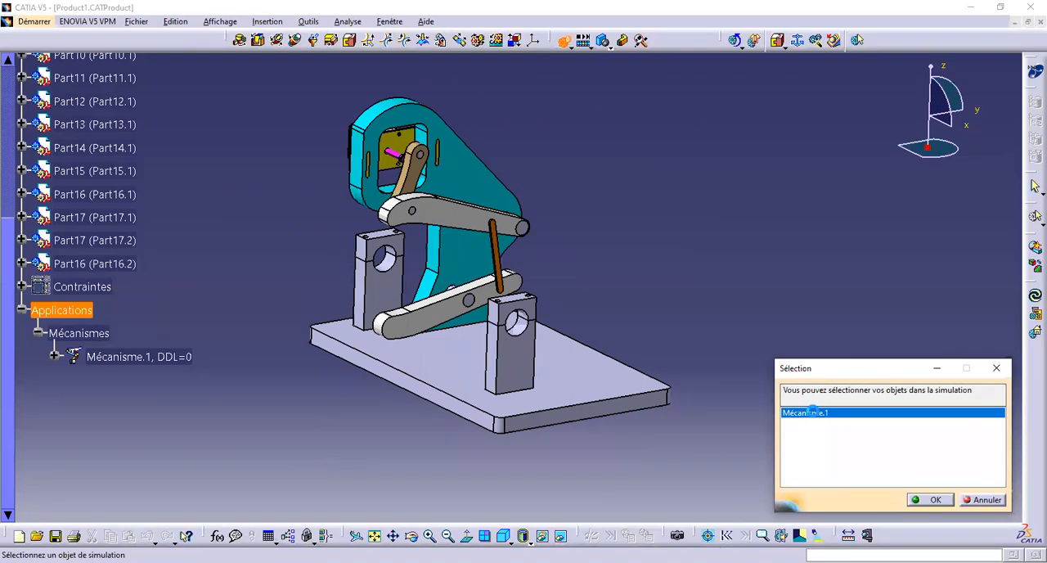
double_click(812, 412)
left_click_drag(800, 160, 832, 164)
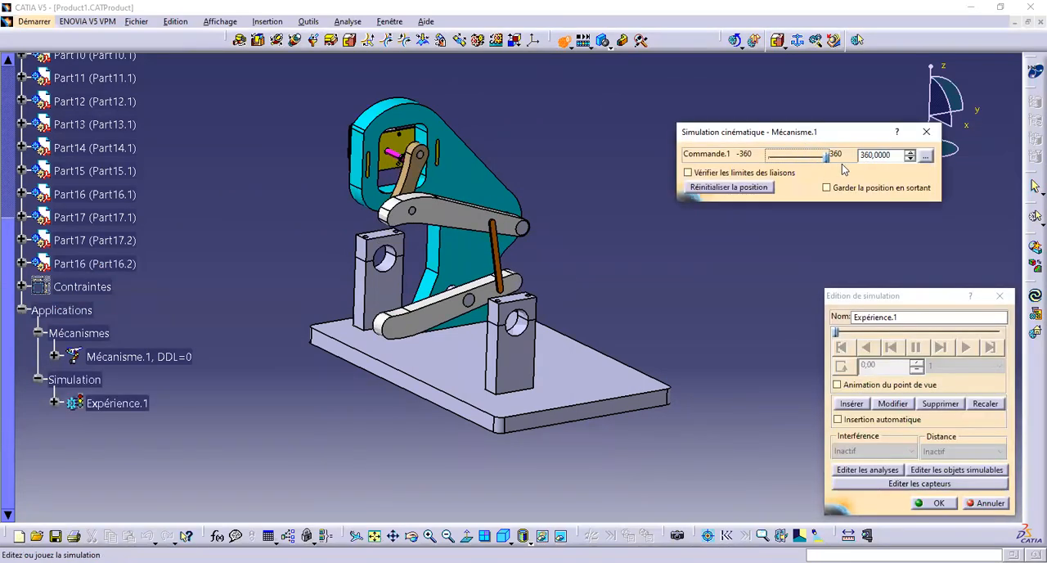
left_click(851, 404)
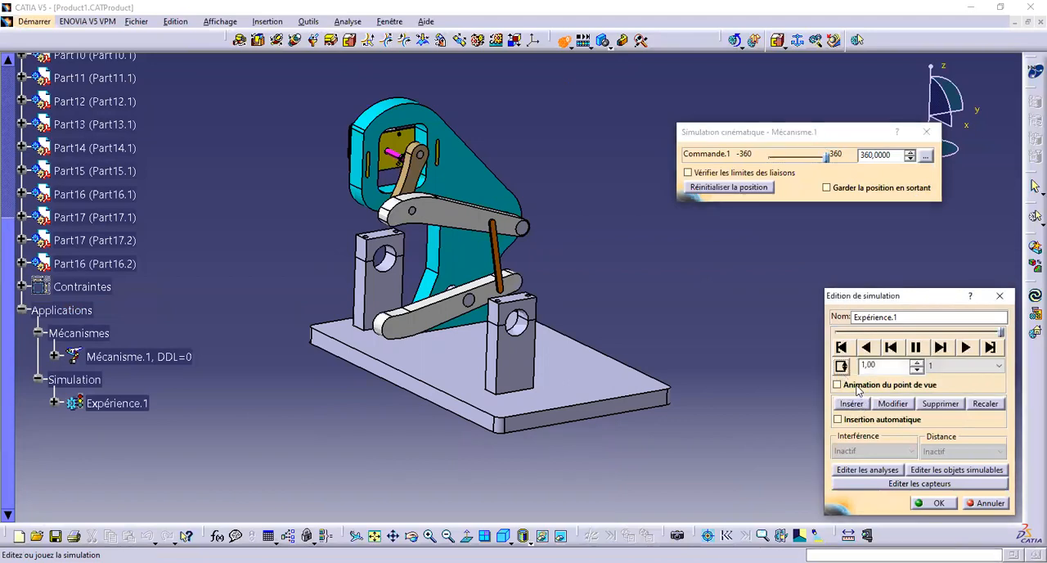
Set the simulation's interpolation step to 0.02, play it and examine the moving levers from several angles
left_click(949, 368)
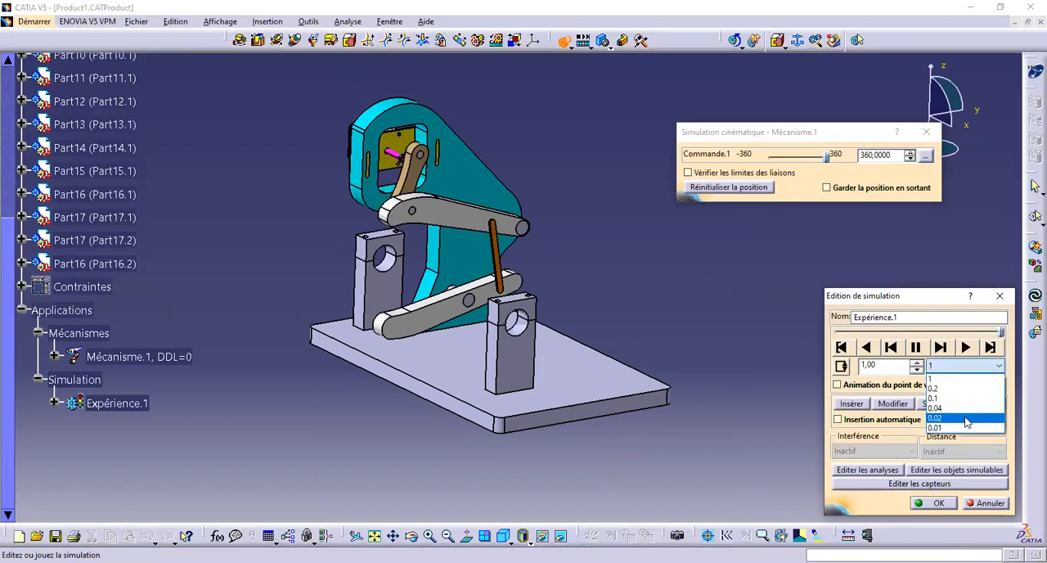
left_click(966, 418)
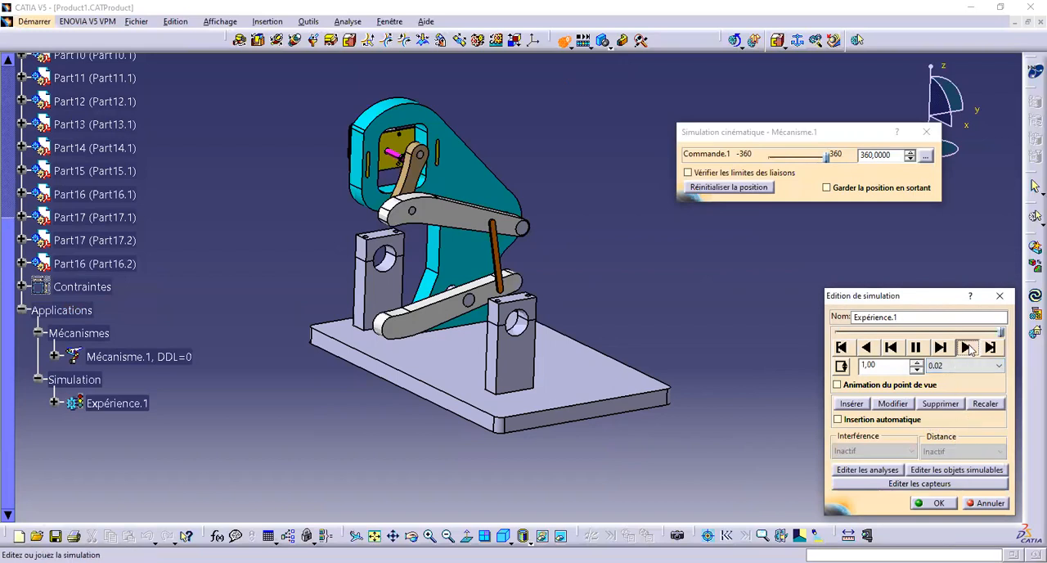
left_click(966, 347)
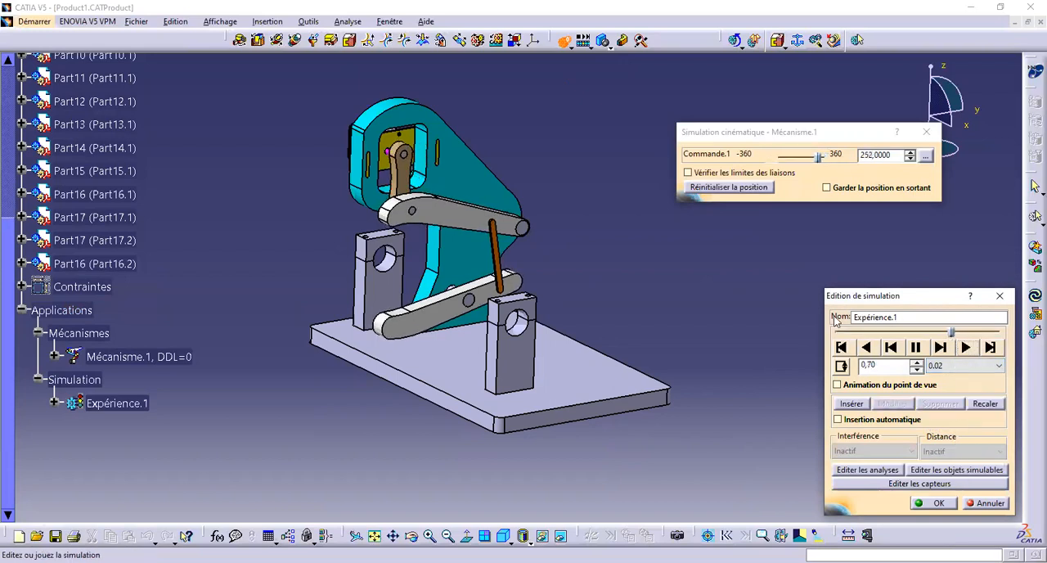
middle_click_drag(561, 293, 527, 393)
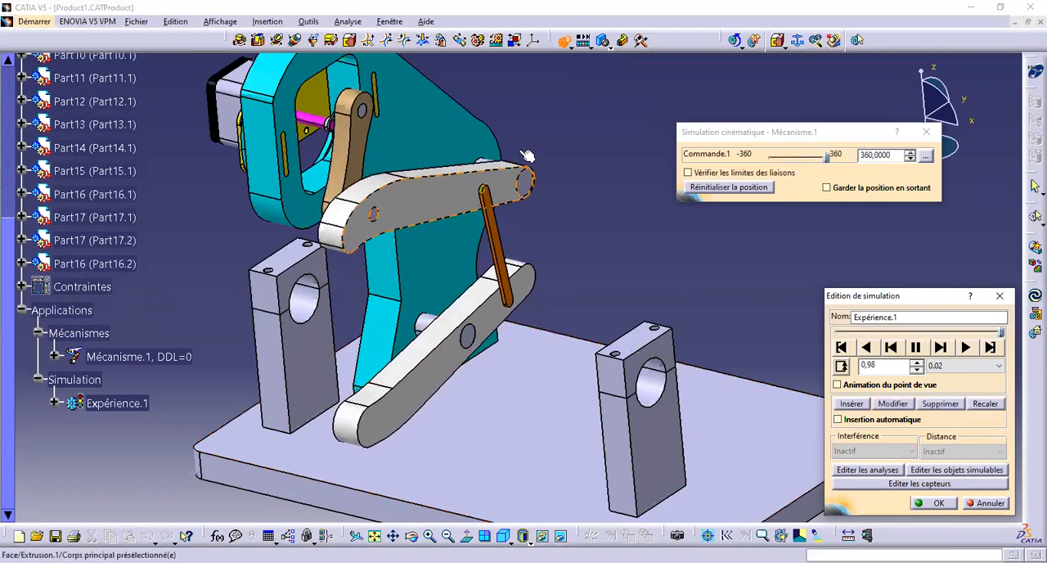
mouse_move(527, 157)
middle_mouse_down()
mouse_move(543, 158)
mouse_move(540, 151)
middle_mouse_up()
middle_click_drag(551, 199, 501, 266)
middle_click_drag(502, 156, 528, 196)
middle_click_drag(655, 317, 602, 374)
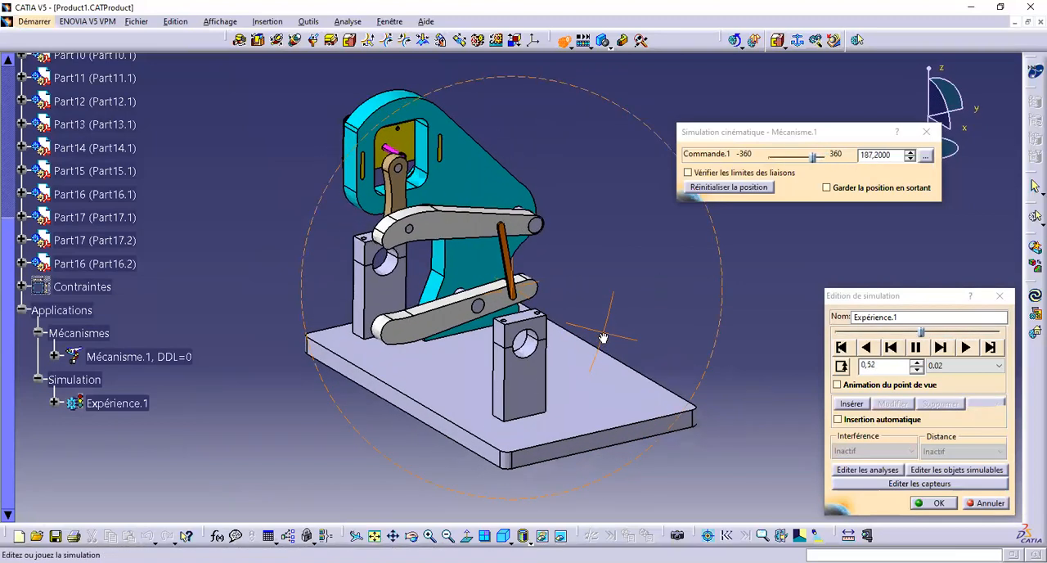